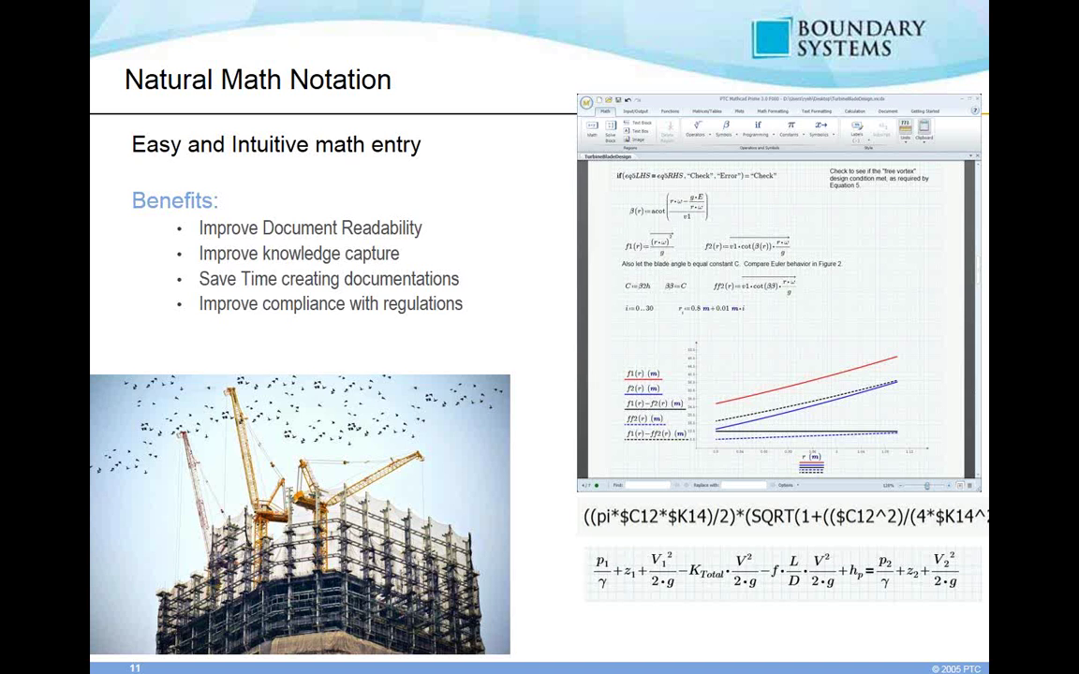
key(Right)
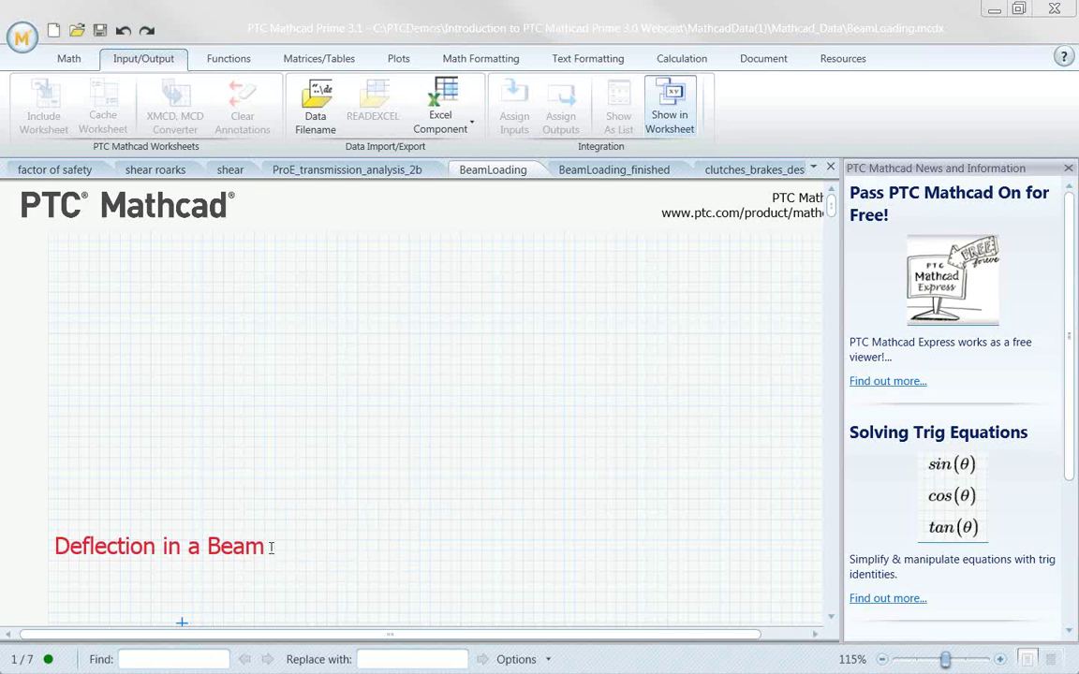
click(274, 499)
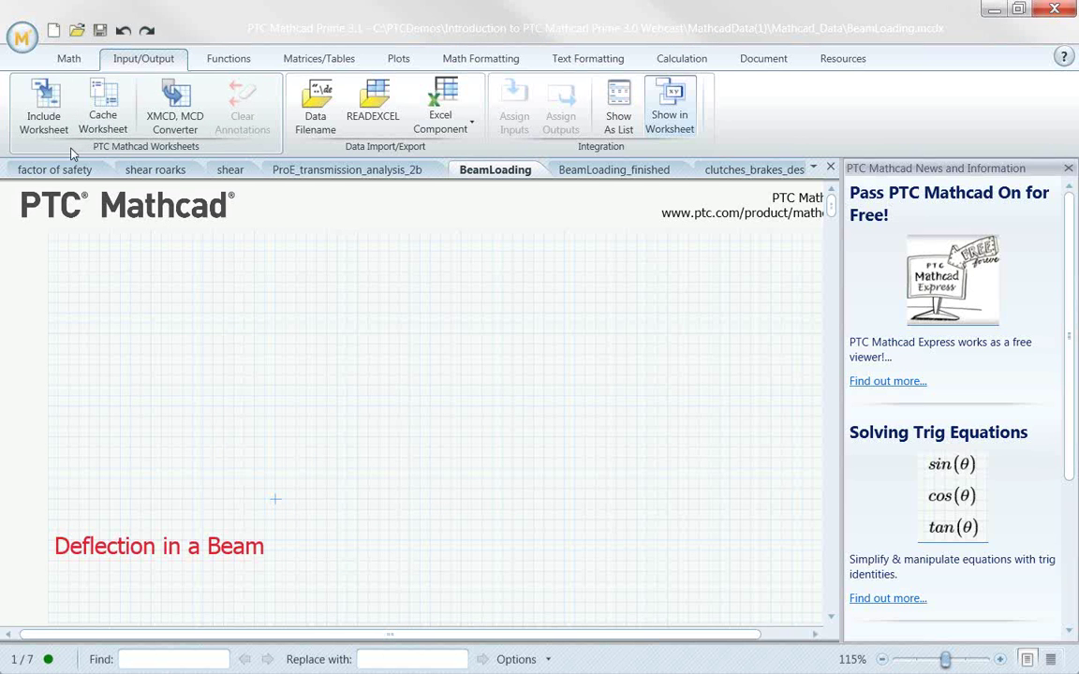
click(69, 60)
click(114, 61)
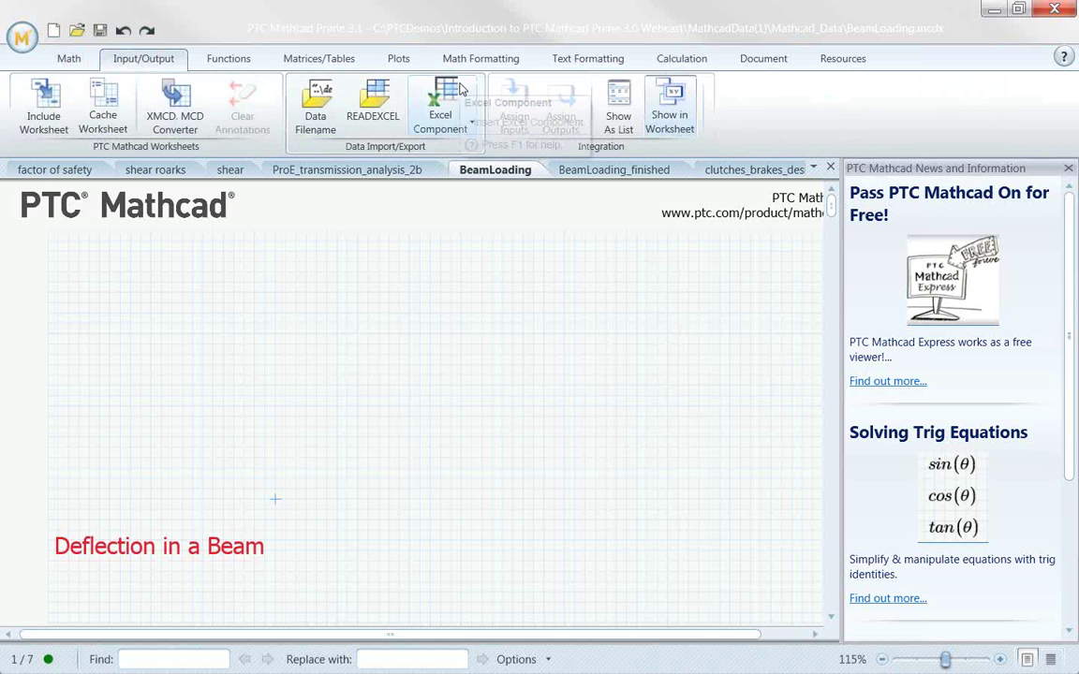
click(493, 65)
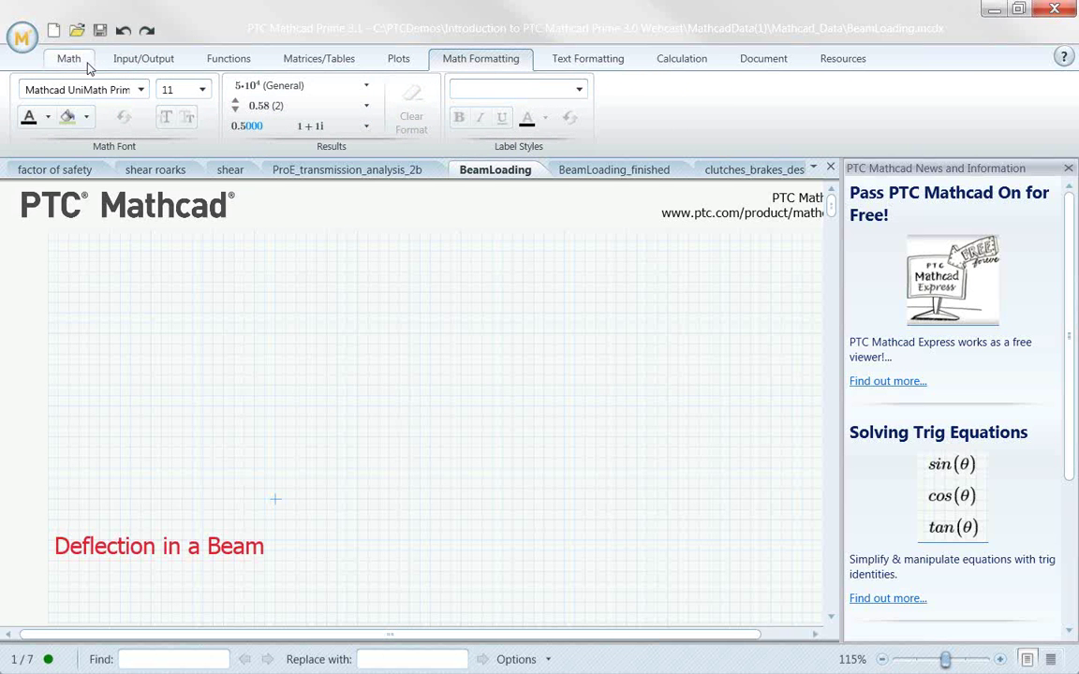
Center the "Deflection in a Beam" title and make it bold
click(585, 58)
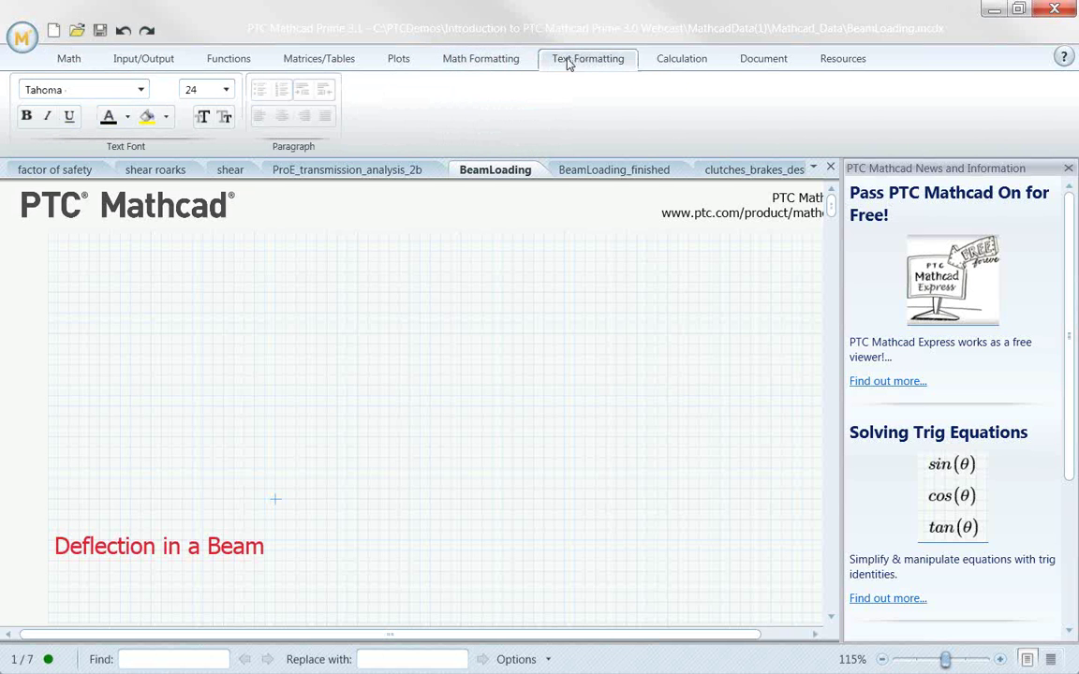
click(251, 550)
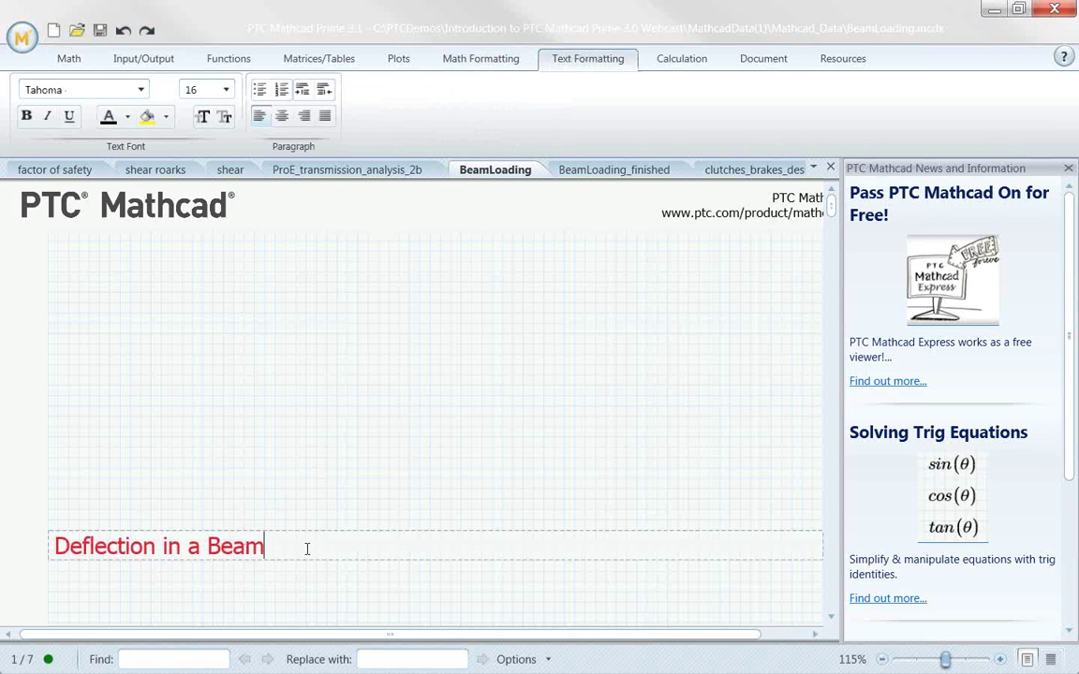
scroll(305, 554, down, 3)
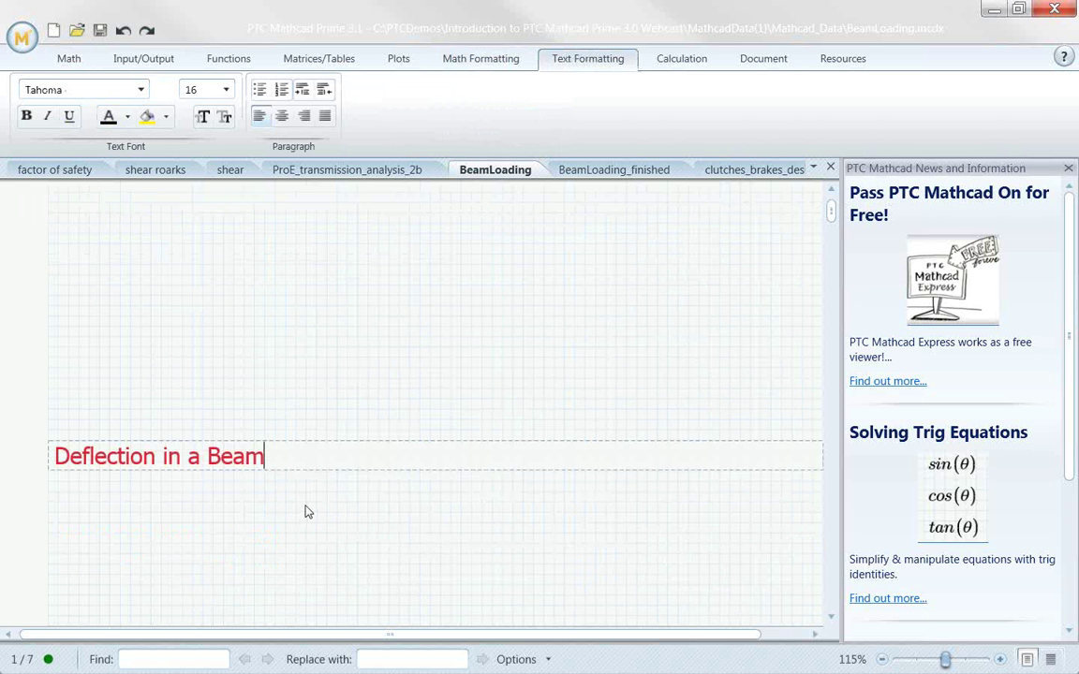
scroll(307, 508, down, 2)
triple_click(125, 322)
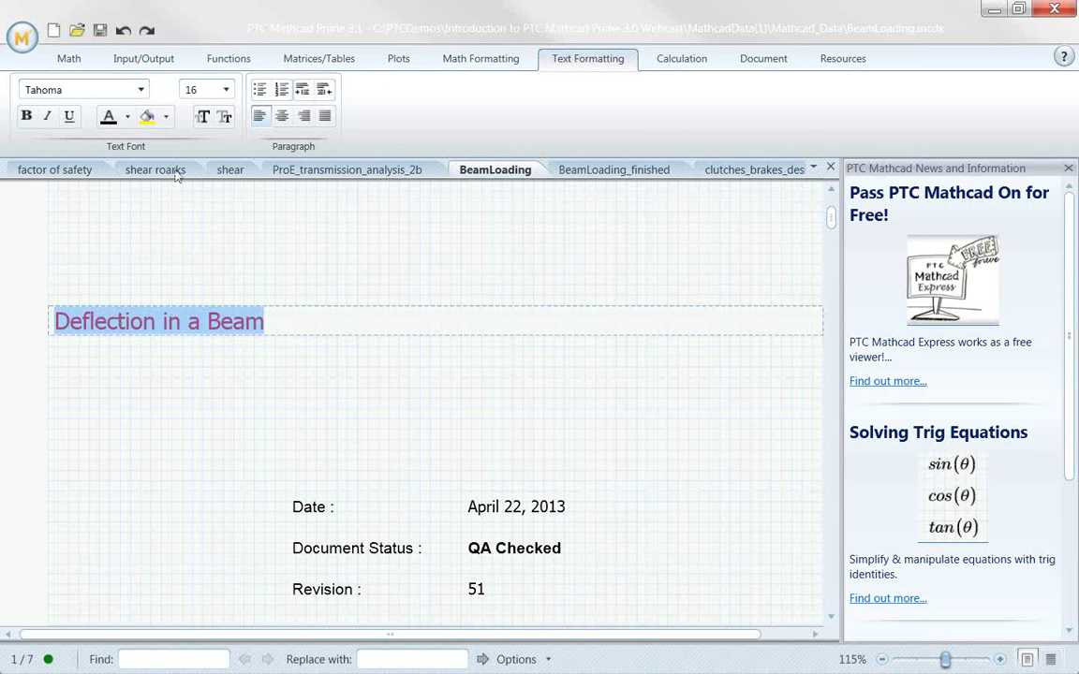
click(281, 115)
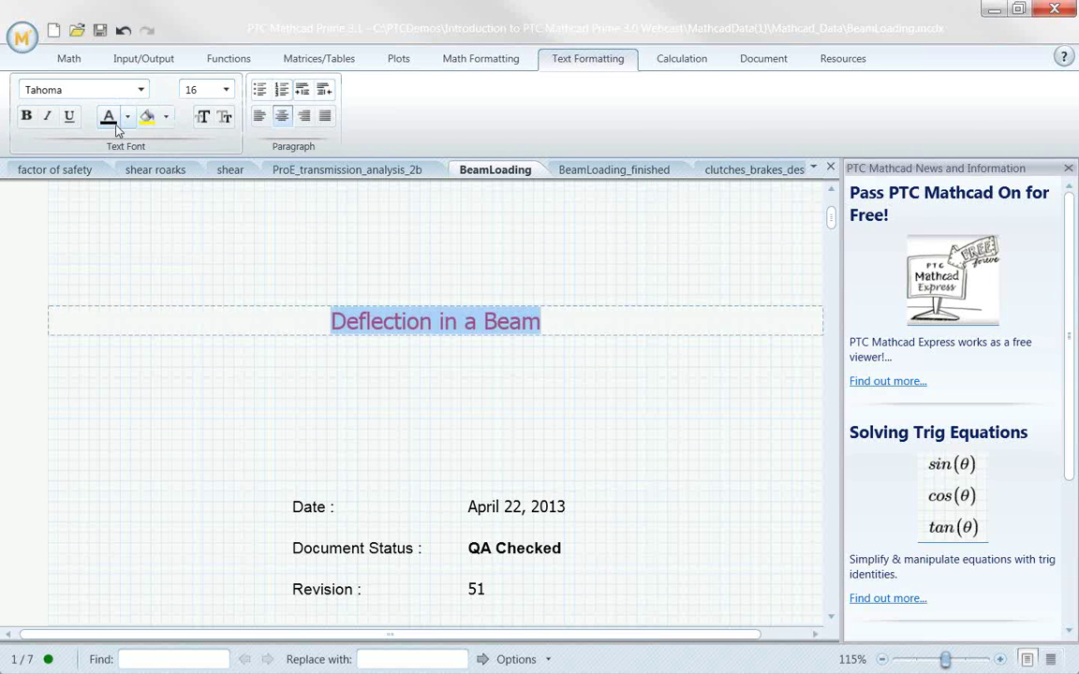
click(27, 116)
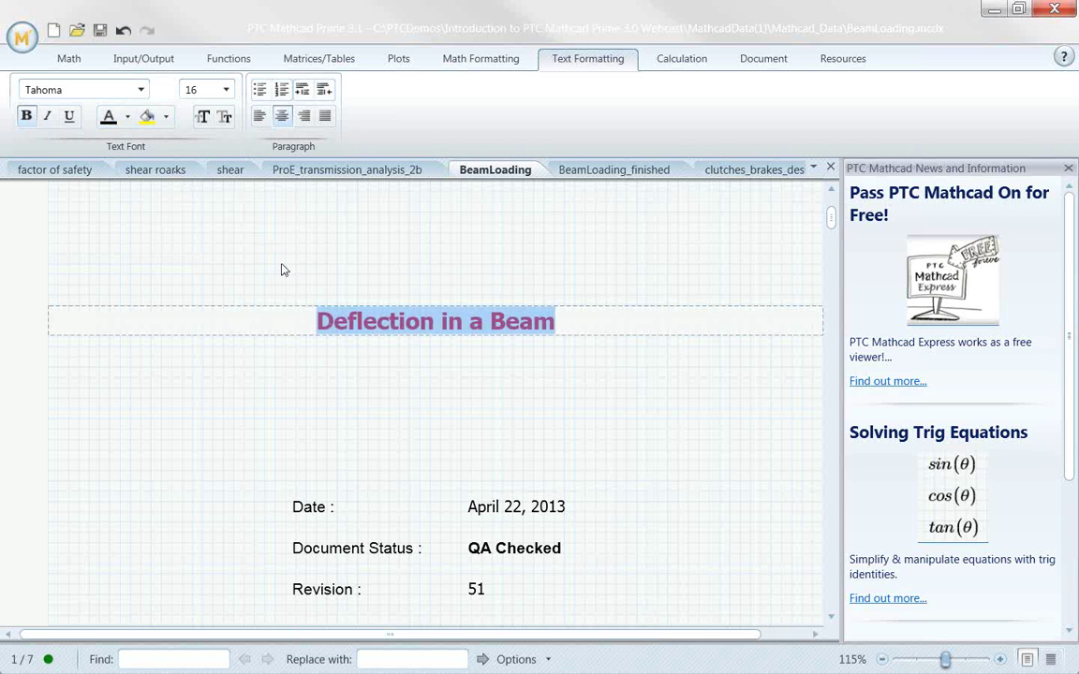
click(459, 388)
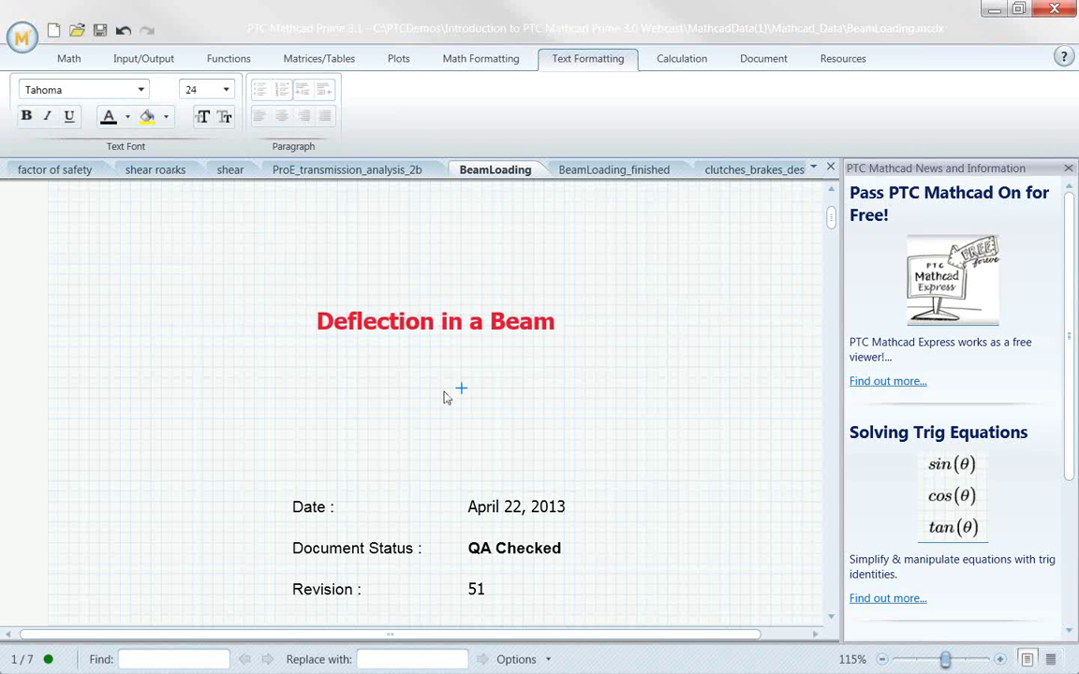
Delete the three red X placeholders and the empty image placeholder under "[1.1] Cross section"
scroll(436, 458, down, 3)
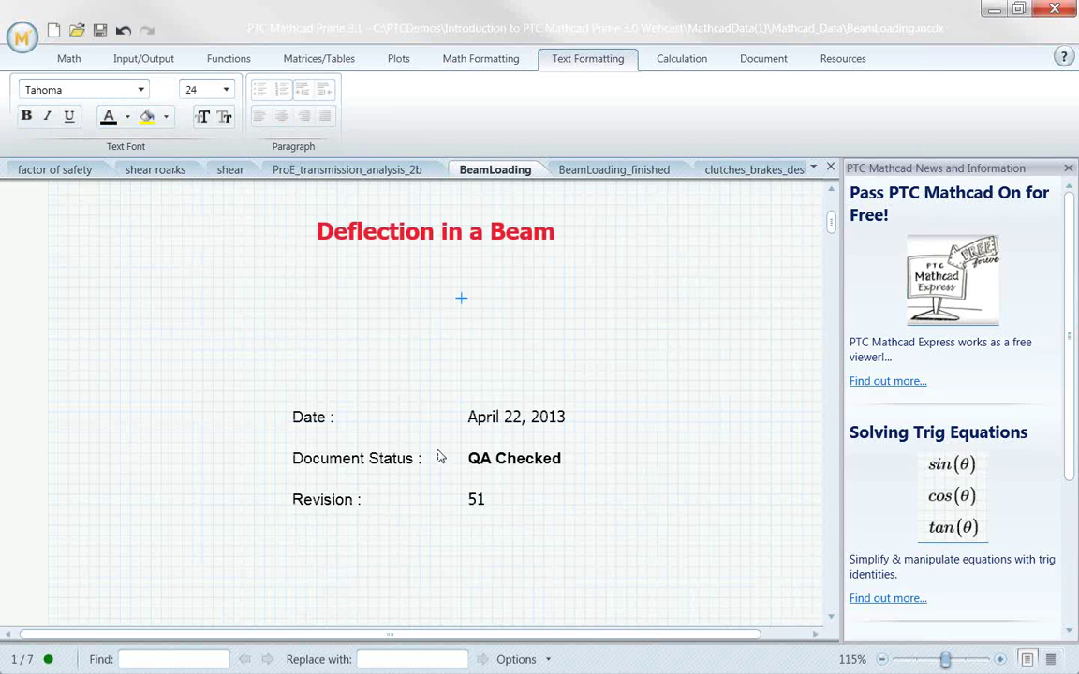
scroll(438, 456, down, 4)
scroll(436, 452, down, 13)
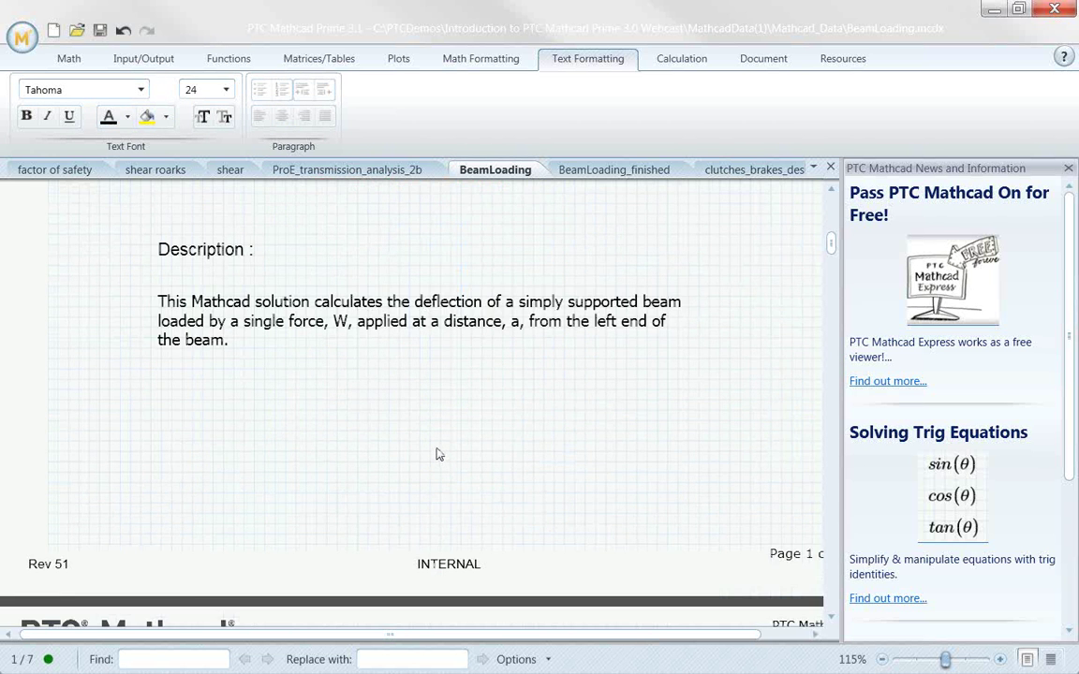
scroll(433, 447, down, 2)
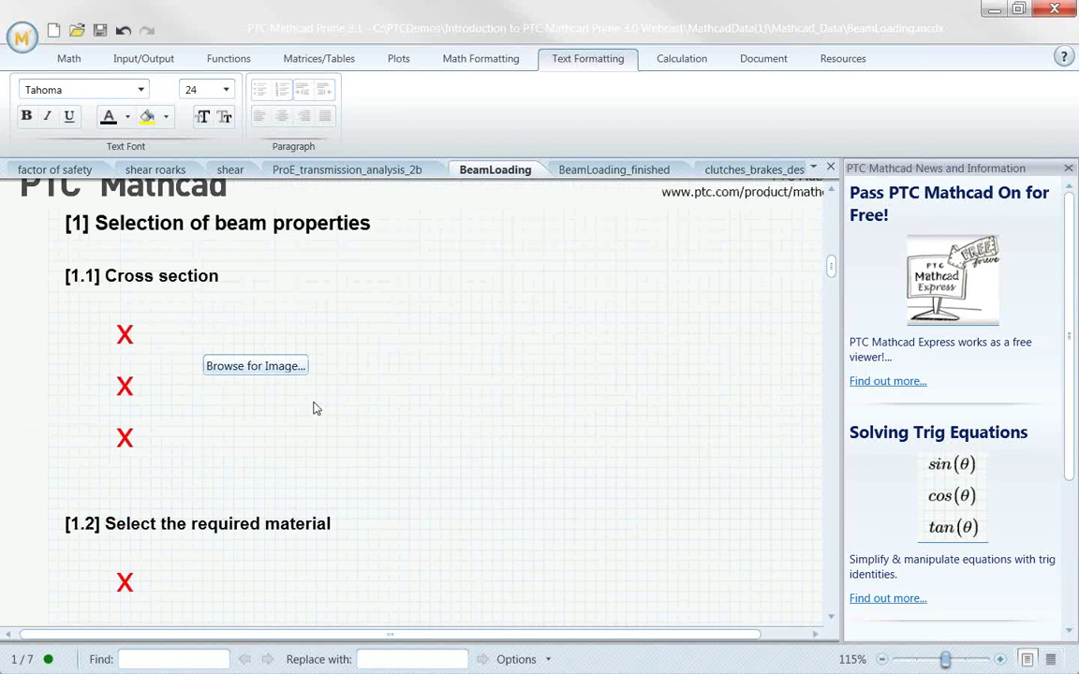
click(316, 406)
click(99, 322)
drag(293, 405, 334, 468)
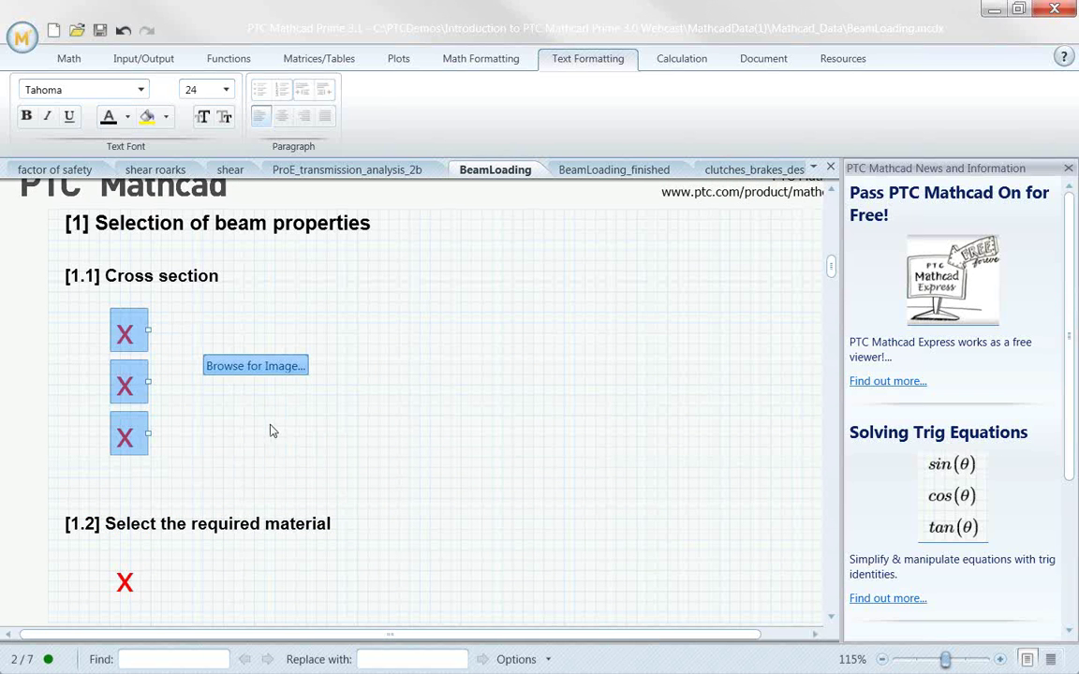
key(Delete)
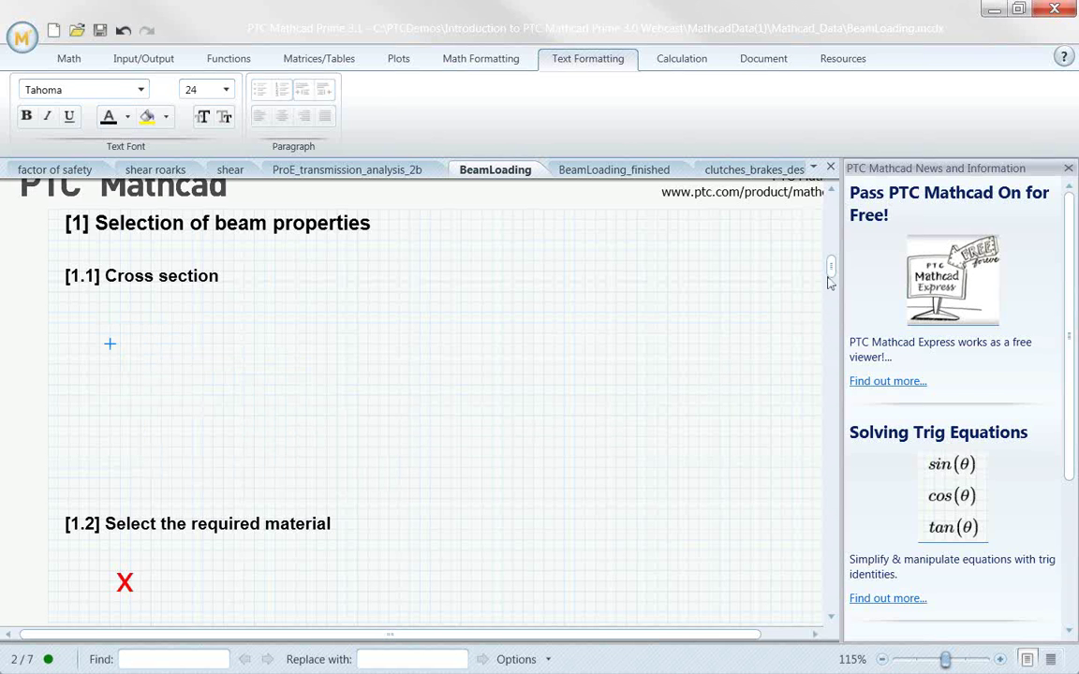
Insert the image Rectangle.gif from the Mathcad_Data folder under the "[1.1] Cross section" heading
scroll(467, 417, up, 3)
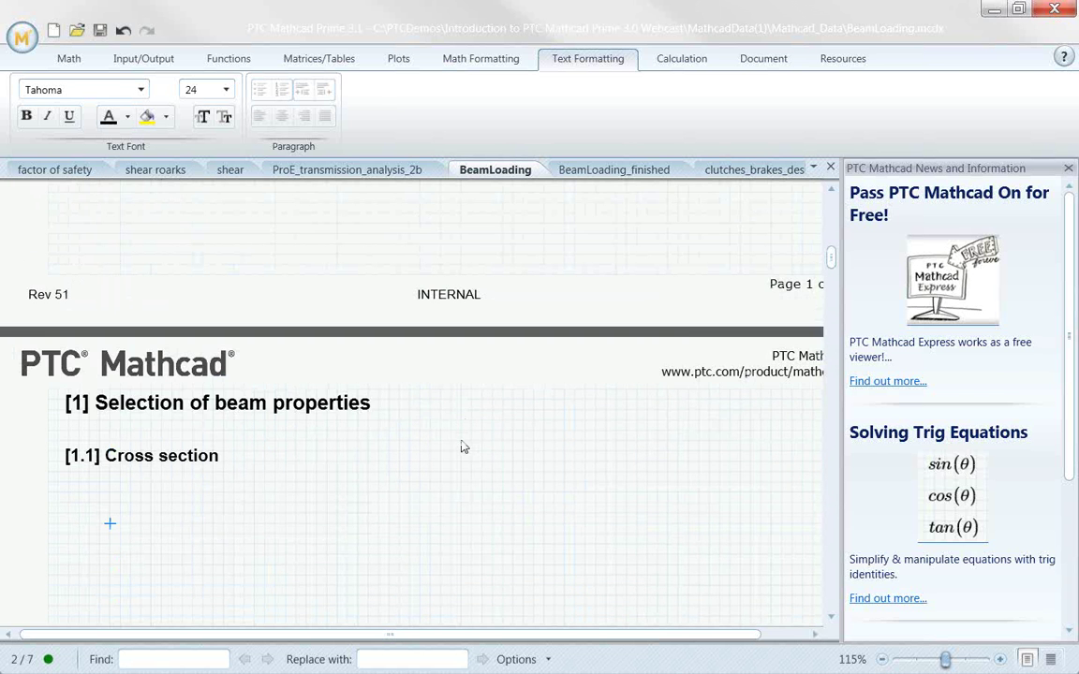
scroll(460, 449, up, 5)
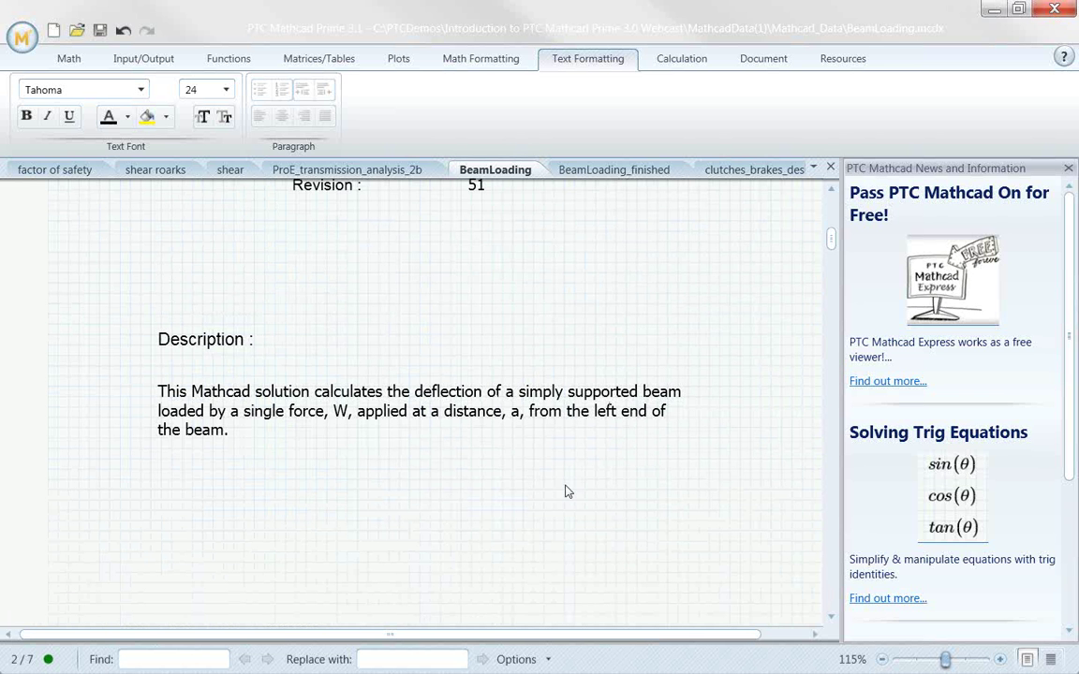
scroll(497, 526, down, 10)
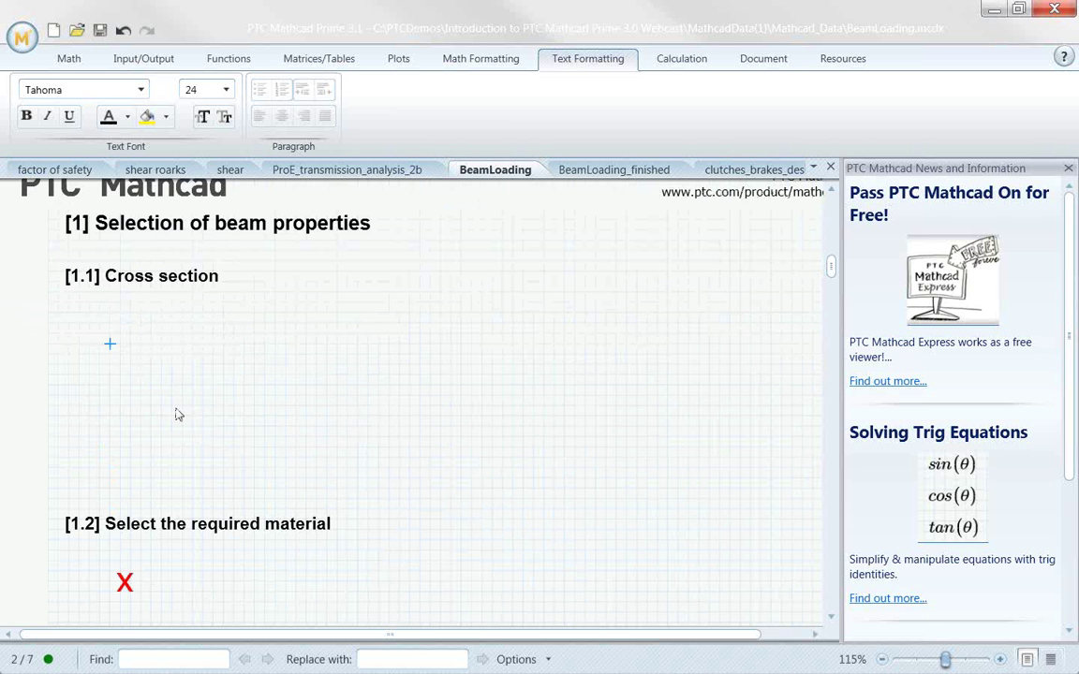
right_click(116, 324)
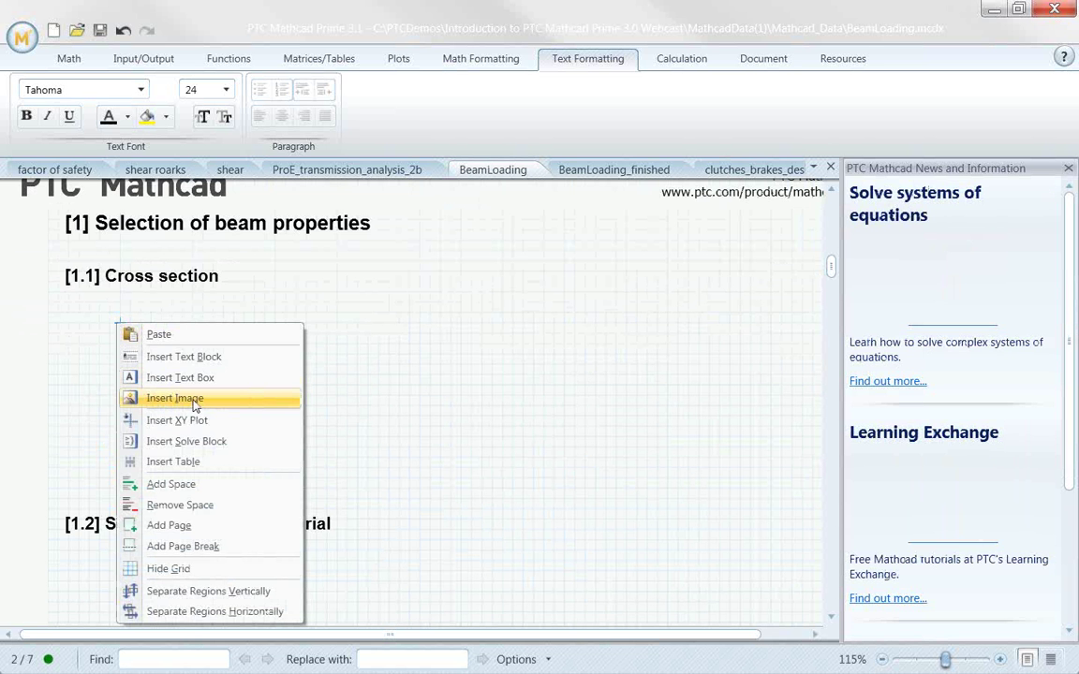
click(199, 399)
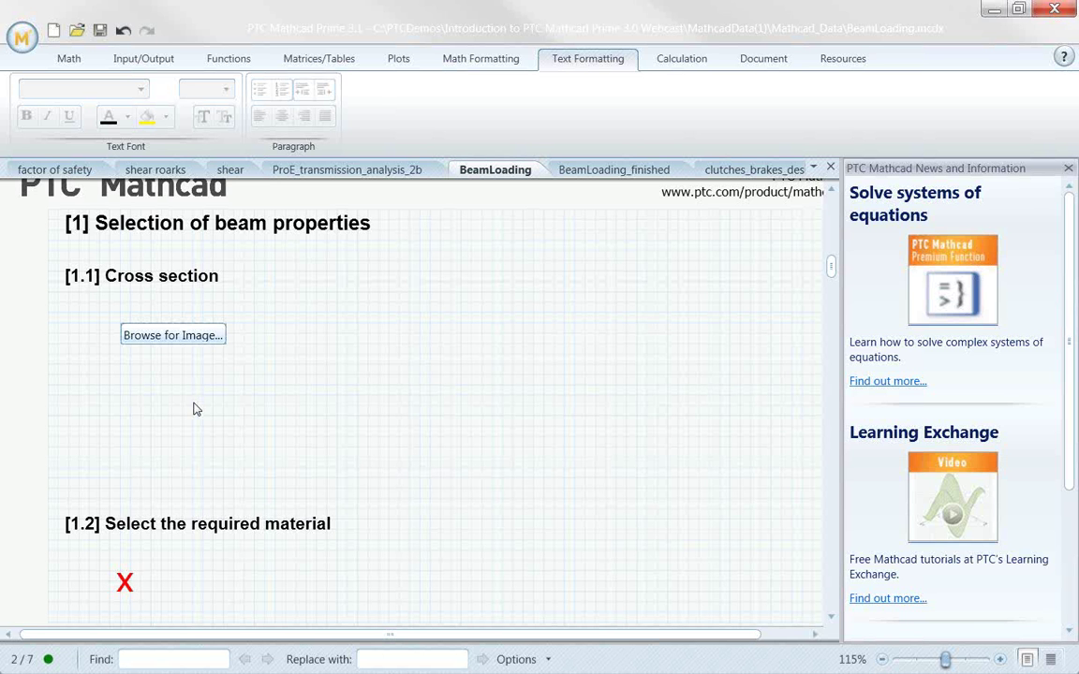
click(212, 339)
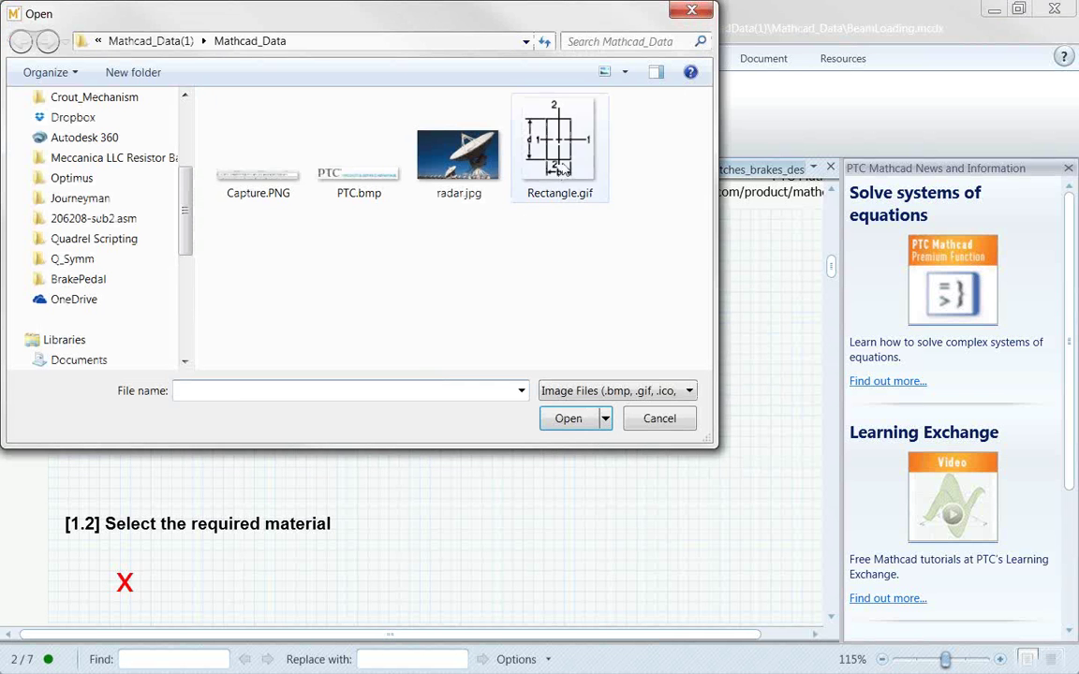
click(560, 166)
click(569, 421)
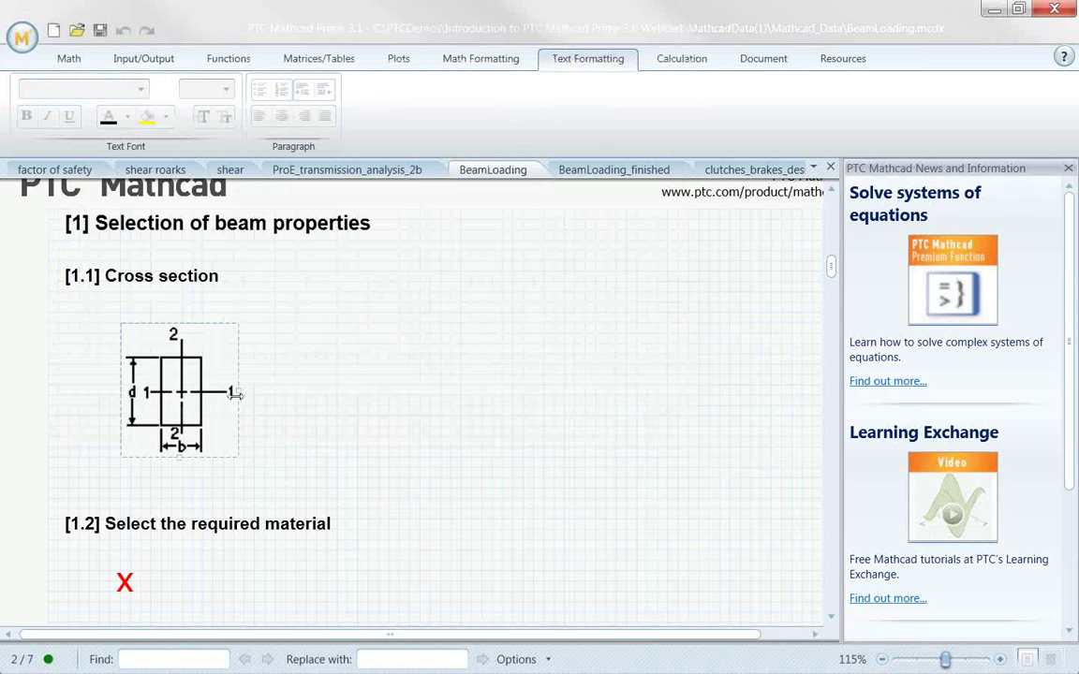
Enlarge the rectangle cross-section image slightly and move it up closer to the "[1.1] Cross section" heading
drag(217, 356, 241, 363)
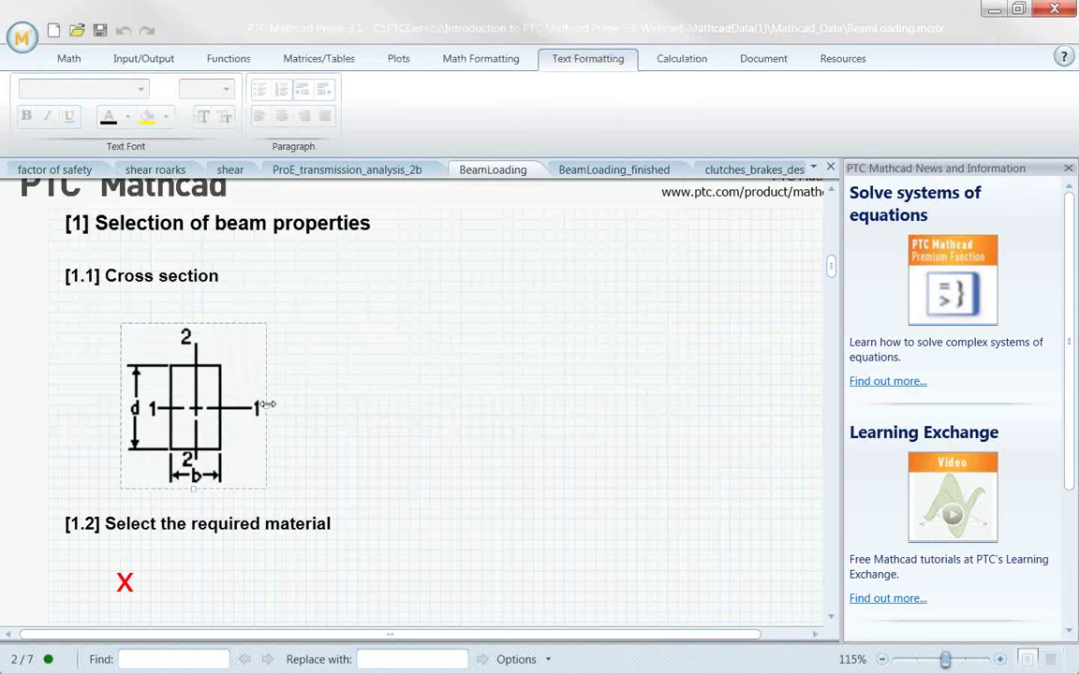
click(243, 319)
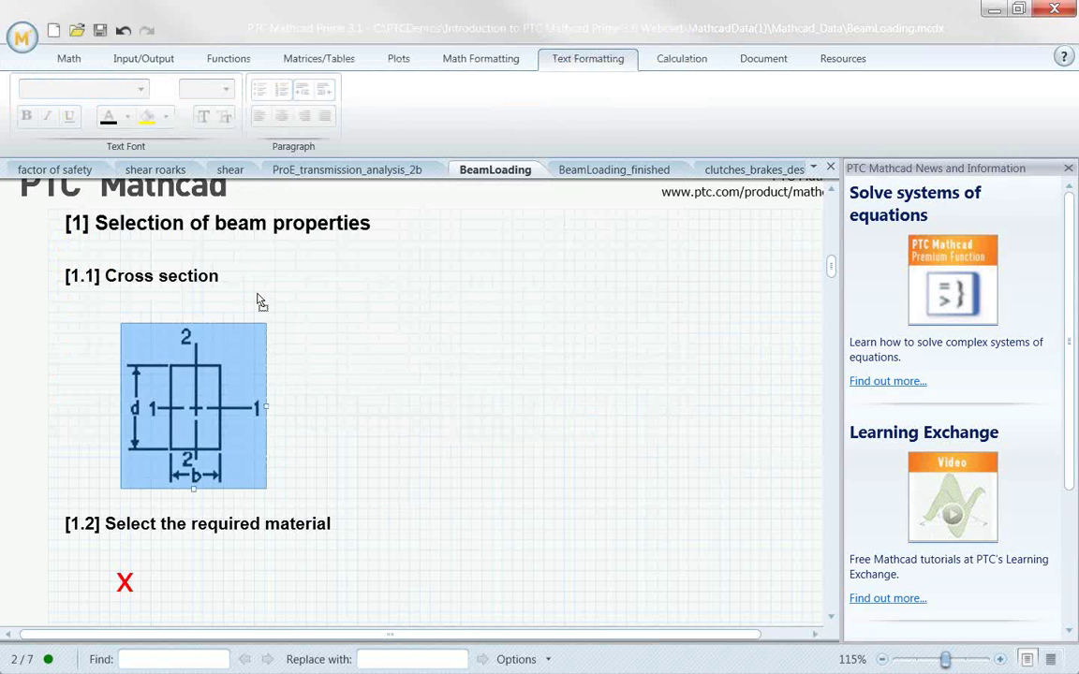
click(327, 389)
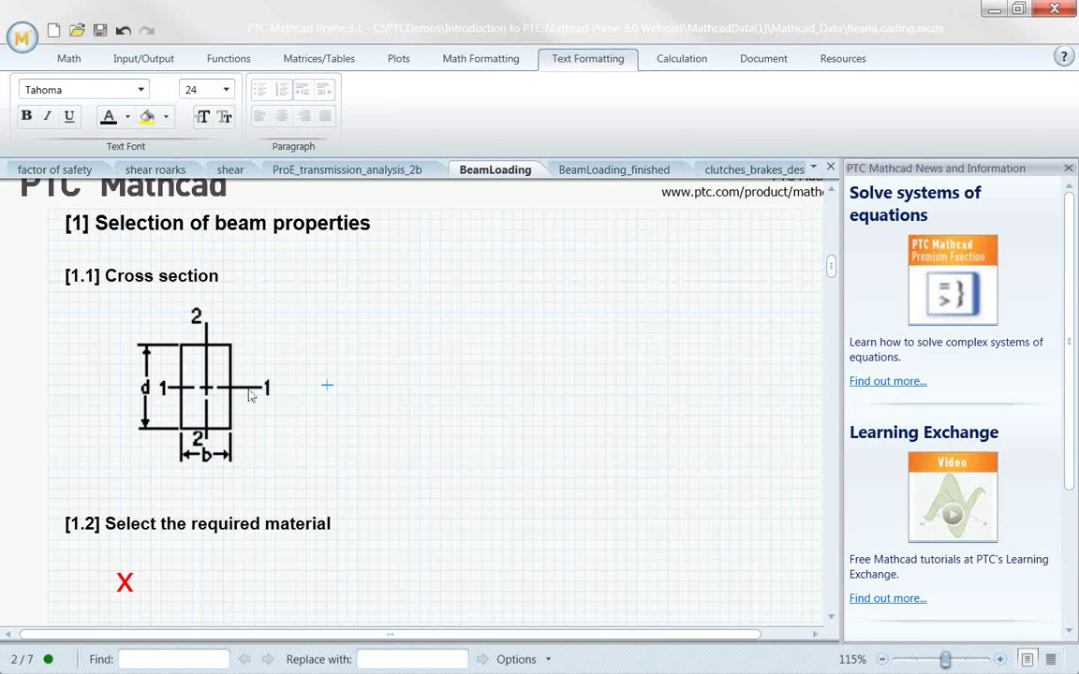
Delete the three red X placeholders under "[1.2] Select the required material"
scroll(288, 431, down, 1)
scroll(288, 433, down, 2)
scroll(279, 436, down, 1)
scroll(277, 436, down, 1)
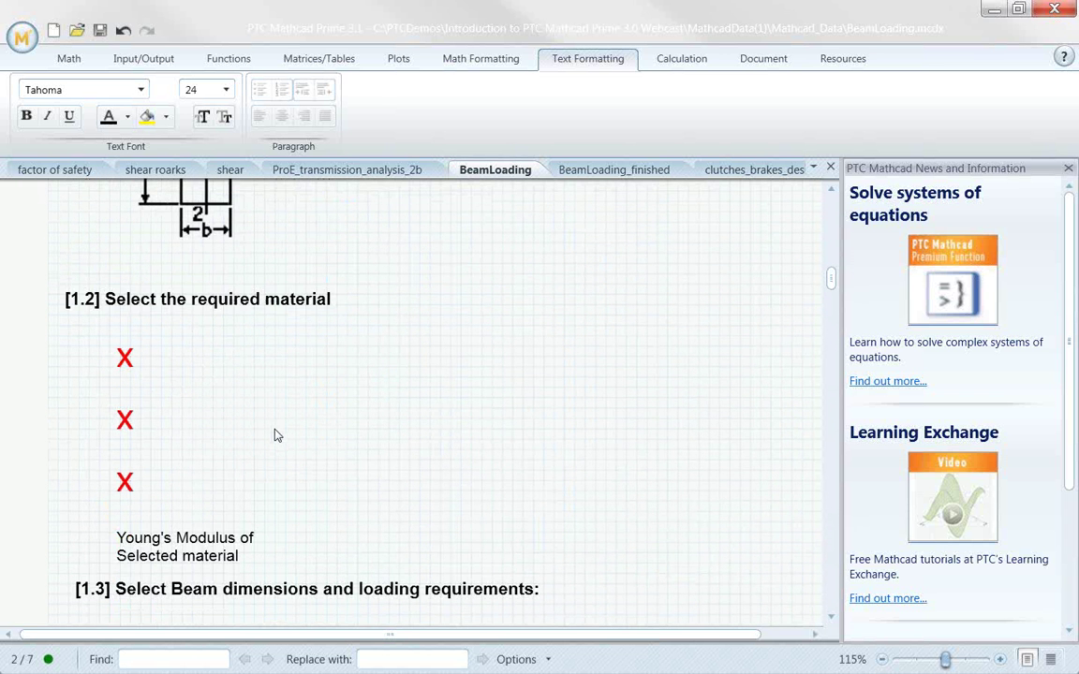
click(90, 337)
drag(98, 326, 174, 505)
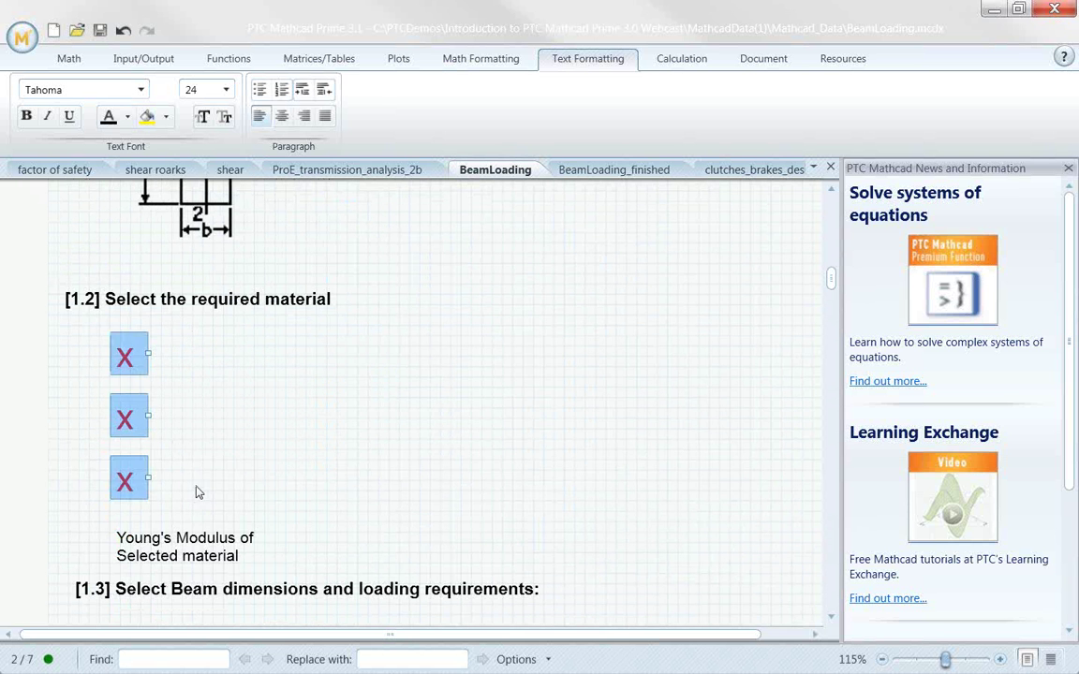
key(Delete)
Examine the available functions for Data Analysis, Curve Fitting and Smoothing, Design of Experiments, Differential Equations and Statistics
click(119, 339)
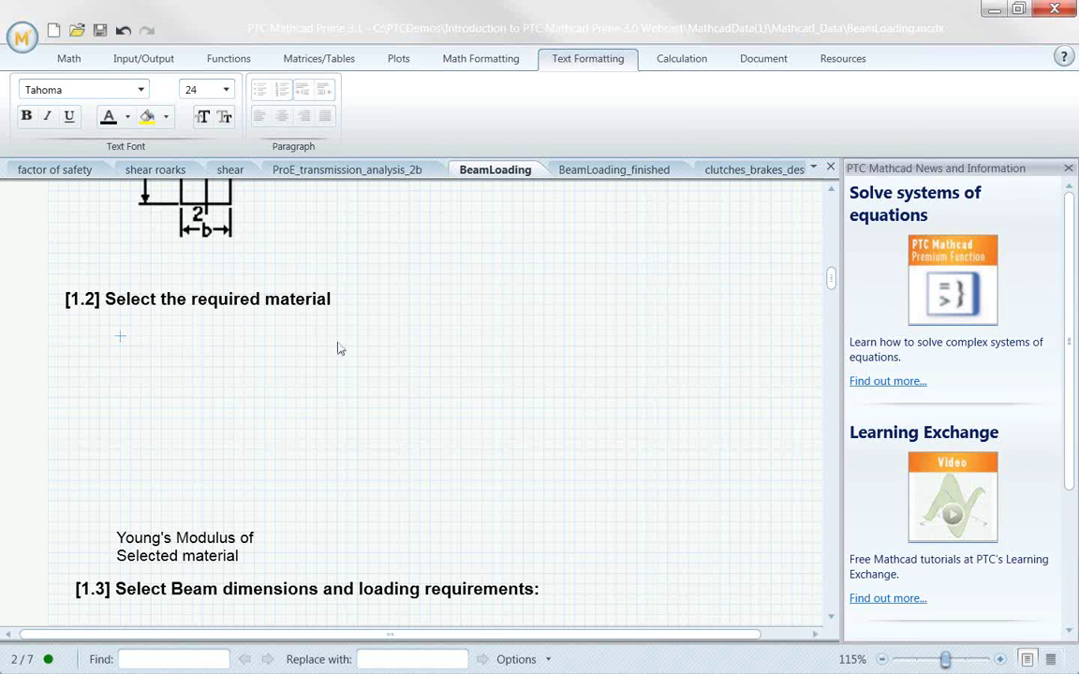
click(153, 337)
click(224, 58)
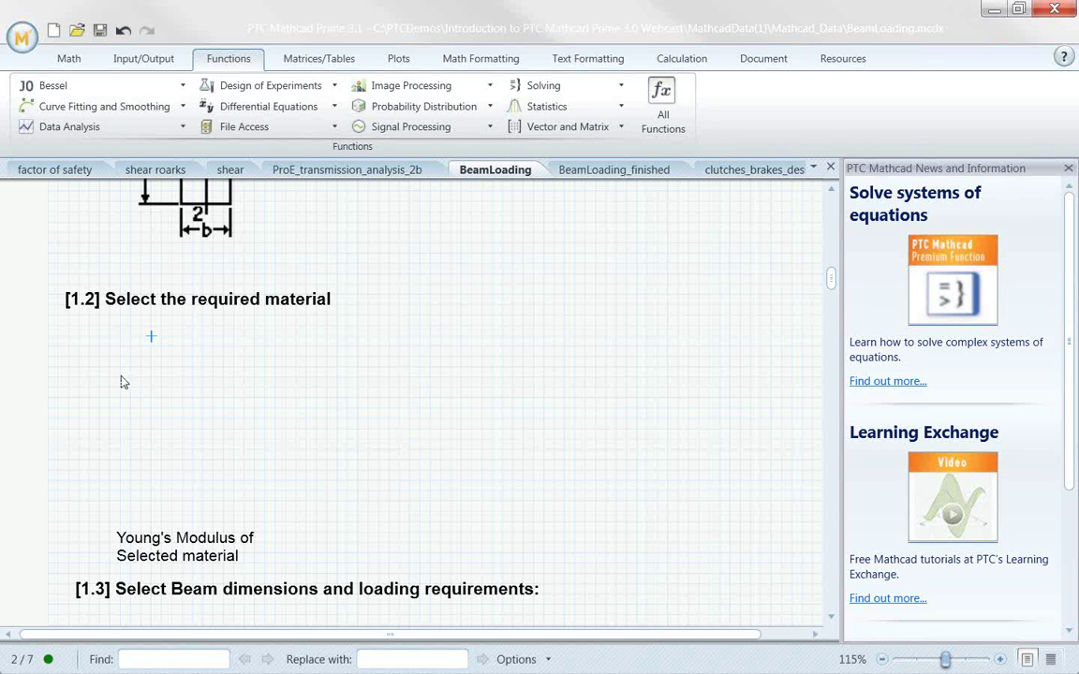
click(159, 127)
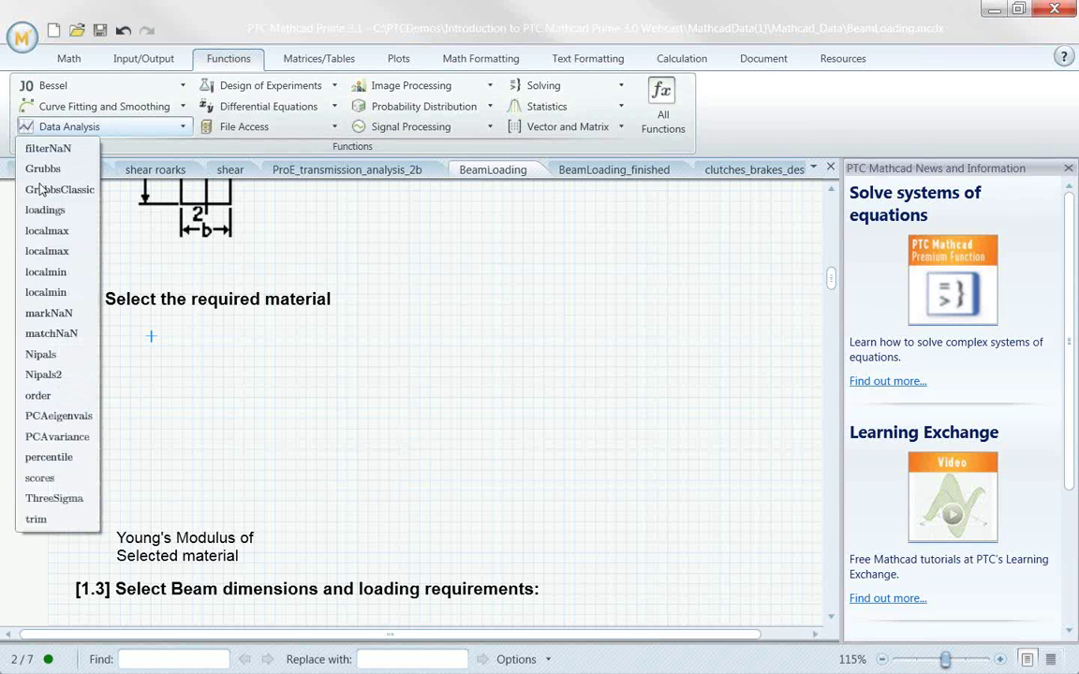
click(99, 109)
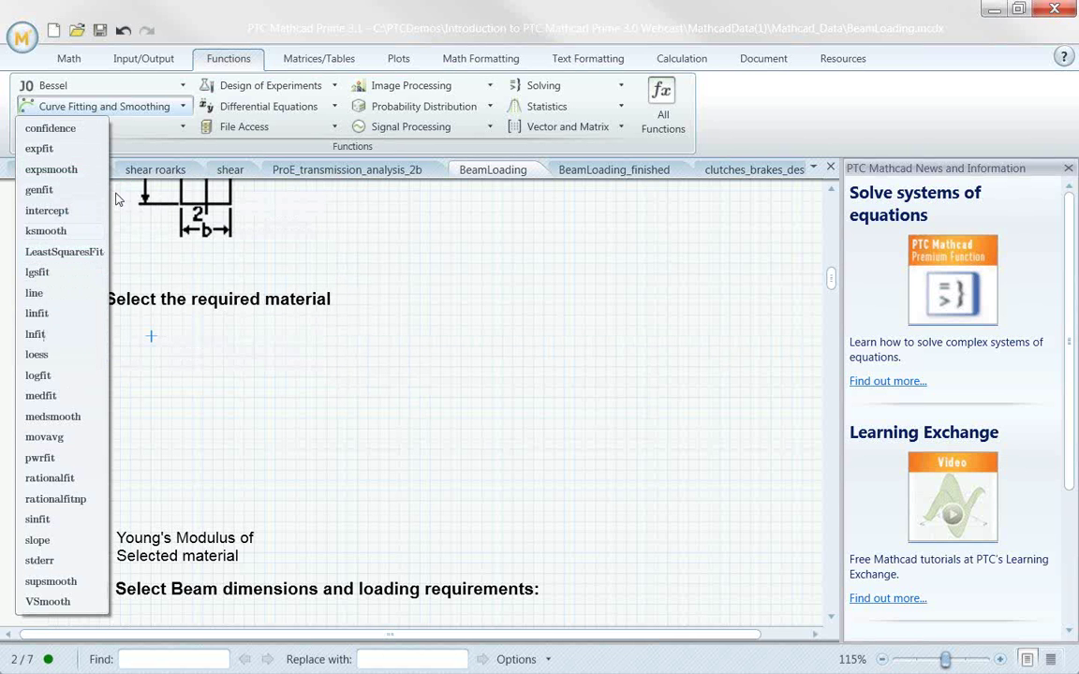
click(290, 89)
click(290, 87)
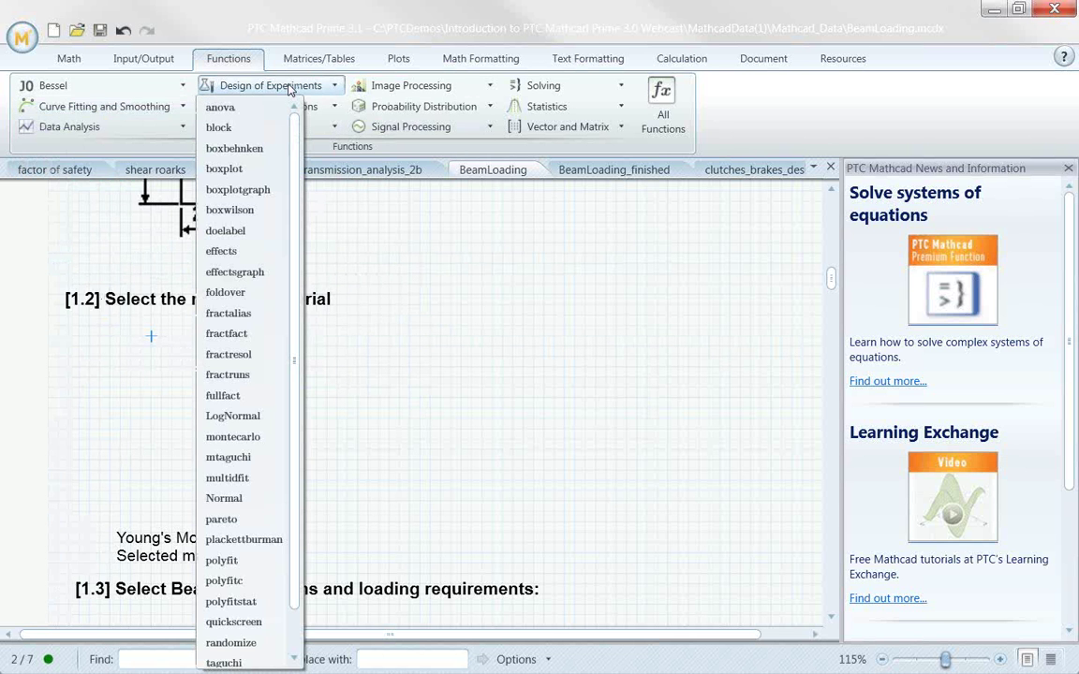
click(318, 109)
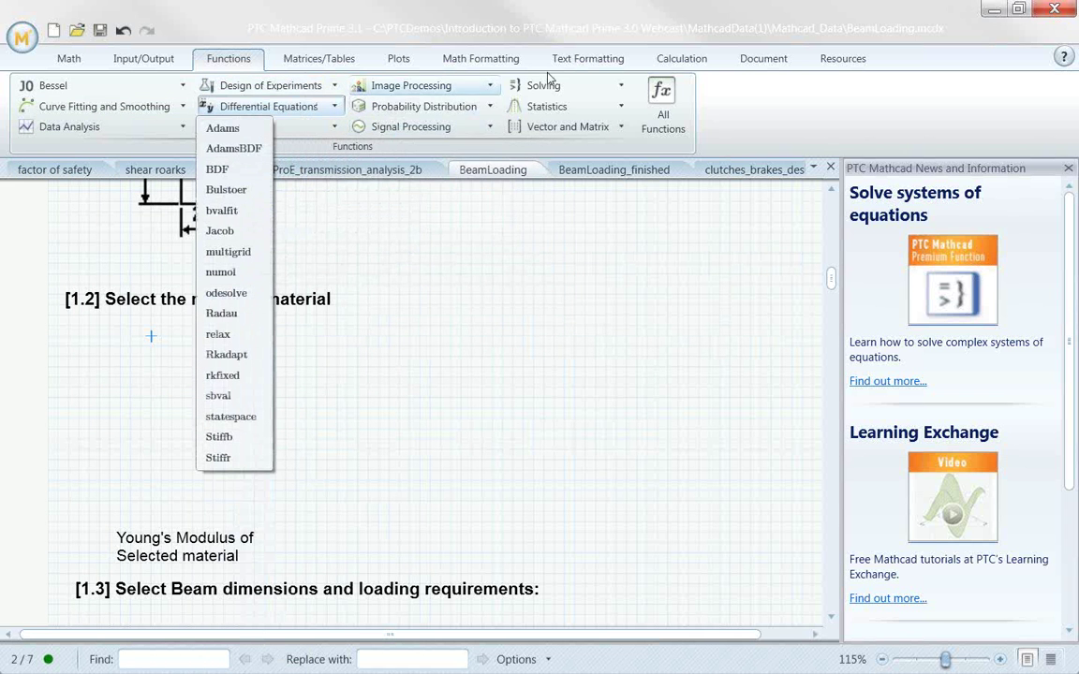
click(558, 109)
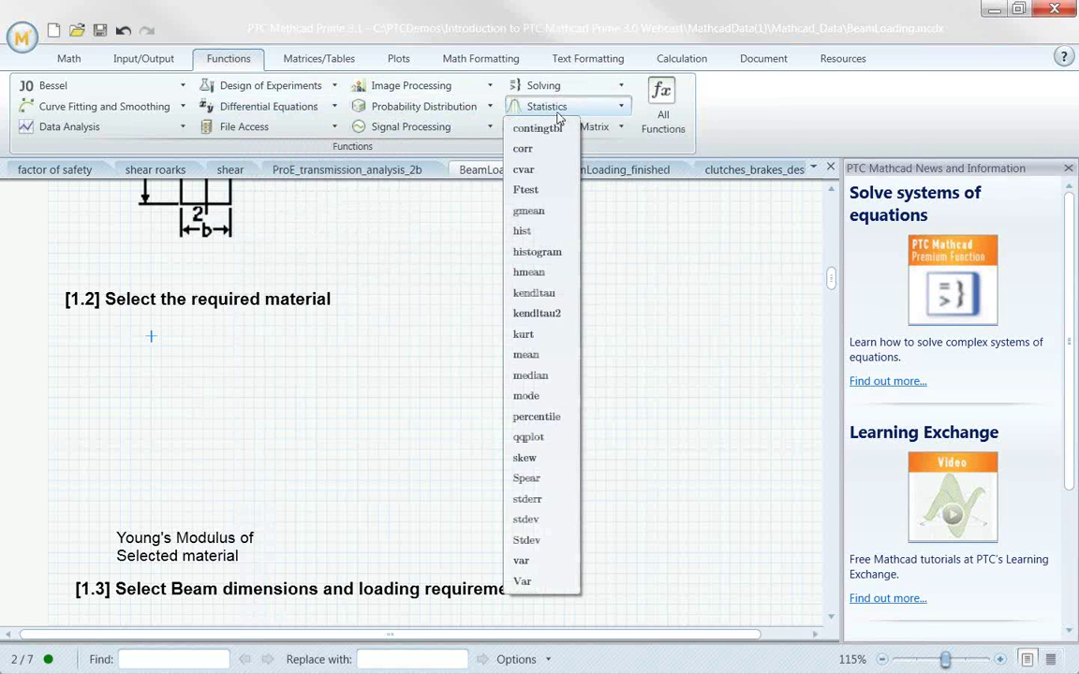
Examine the available File Access functions, including READEXCEL
click(272, 129)
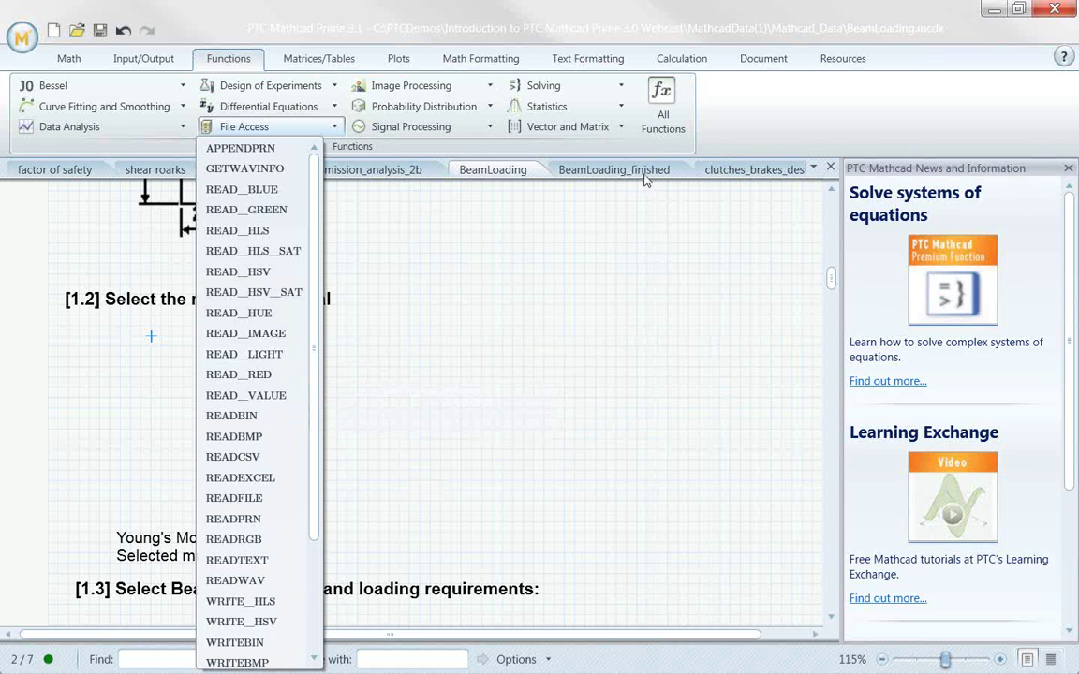
click(711, 139)
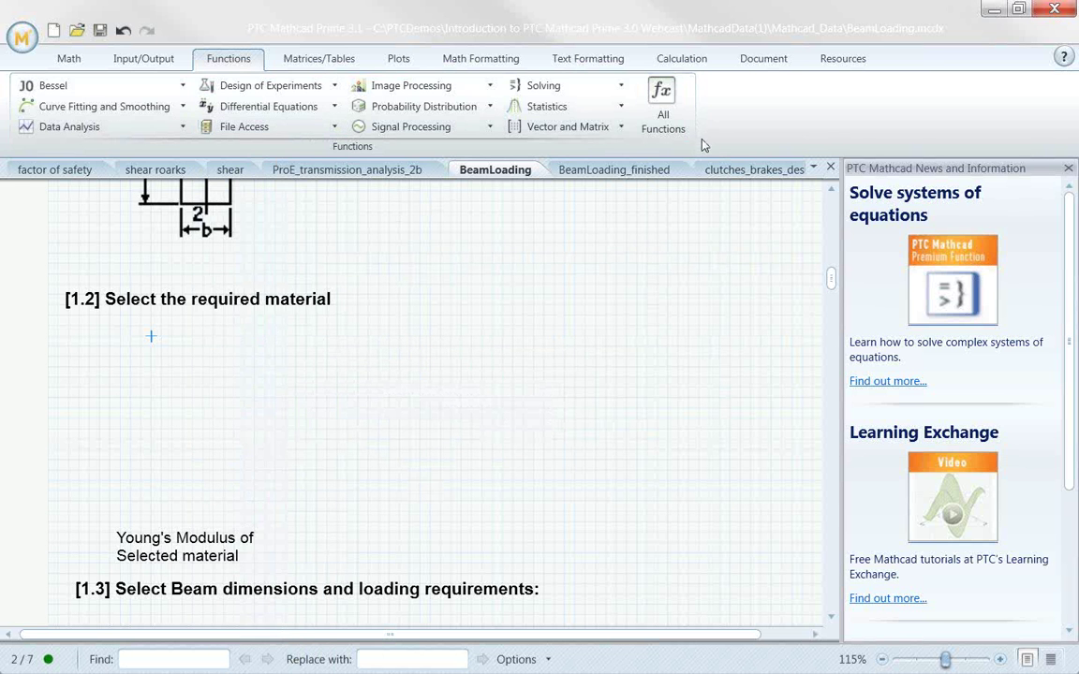
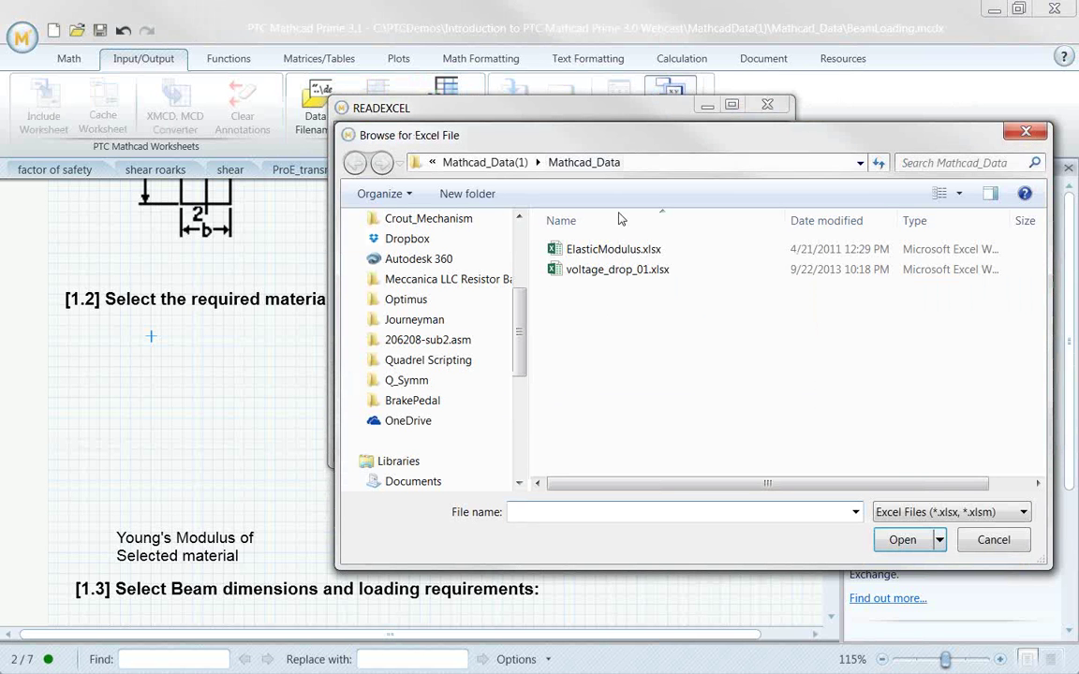
Choose ElasticModulus.xlsx from the Mathcad_Data folder as the READEXCEL source and enlarge the import dialog to show more preview rows
click(633, 249)
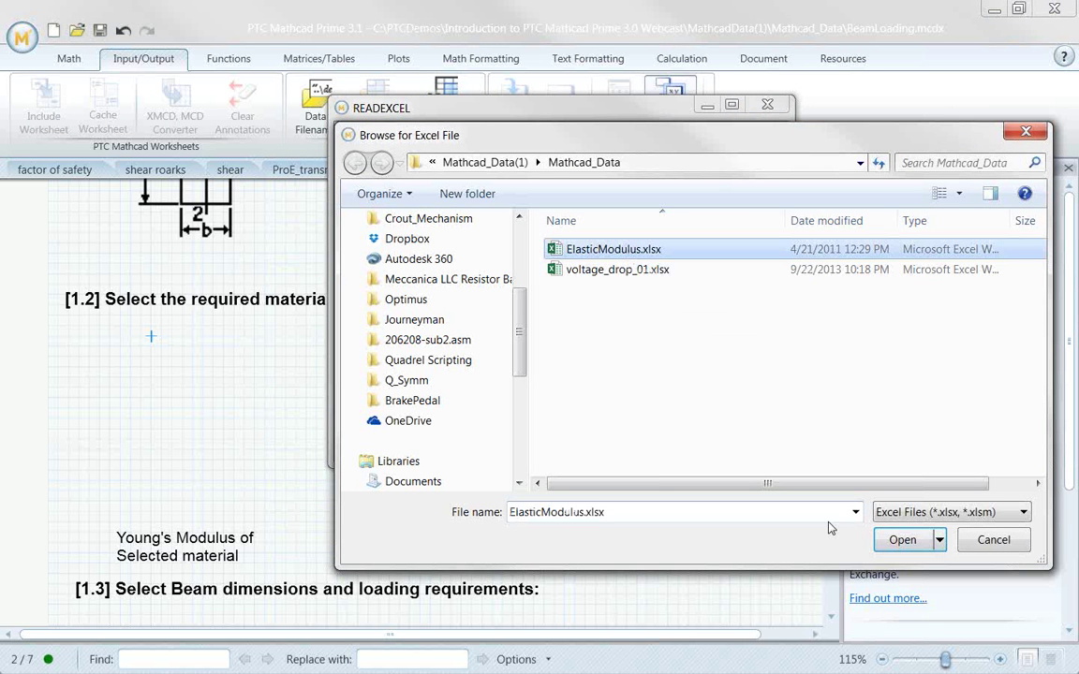
click(901, 539)
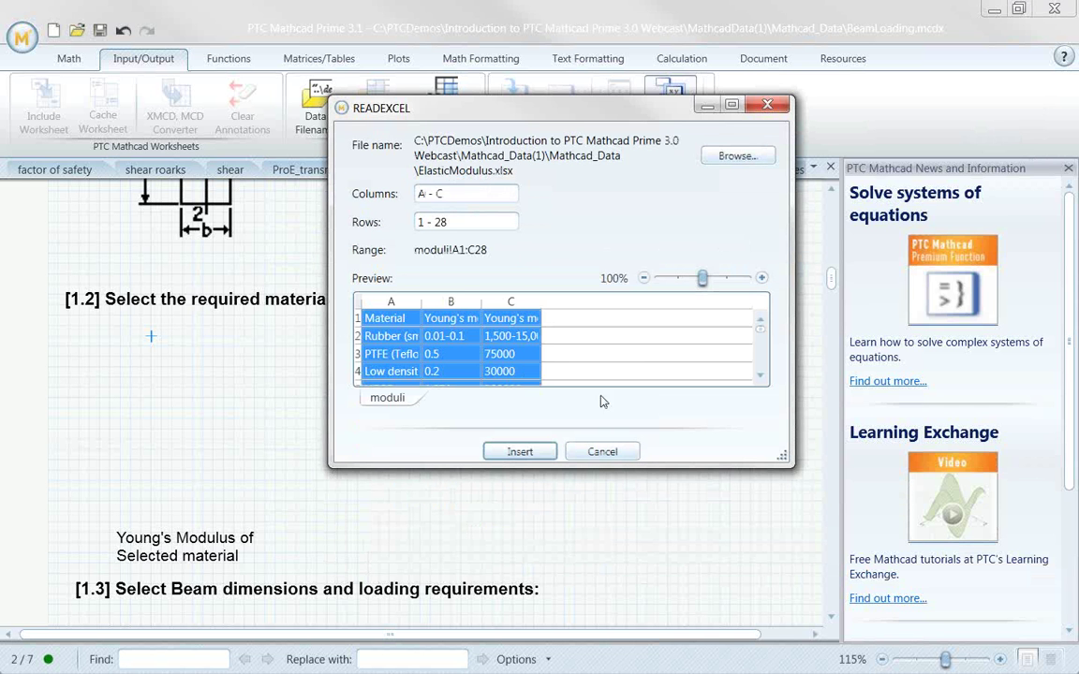
drag(501, 113, 247, 36)
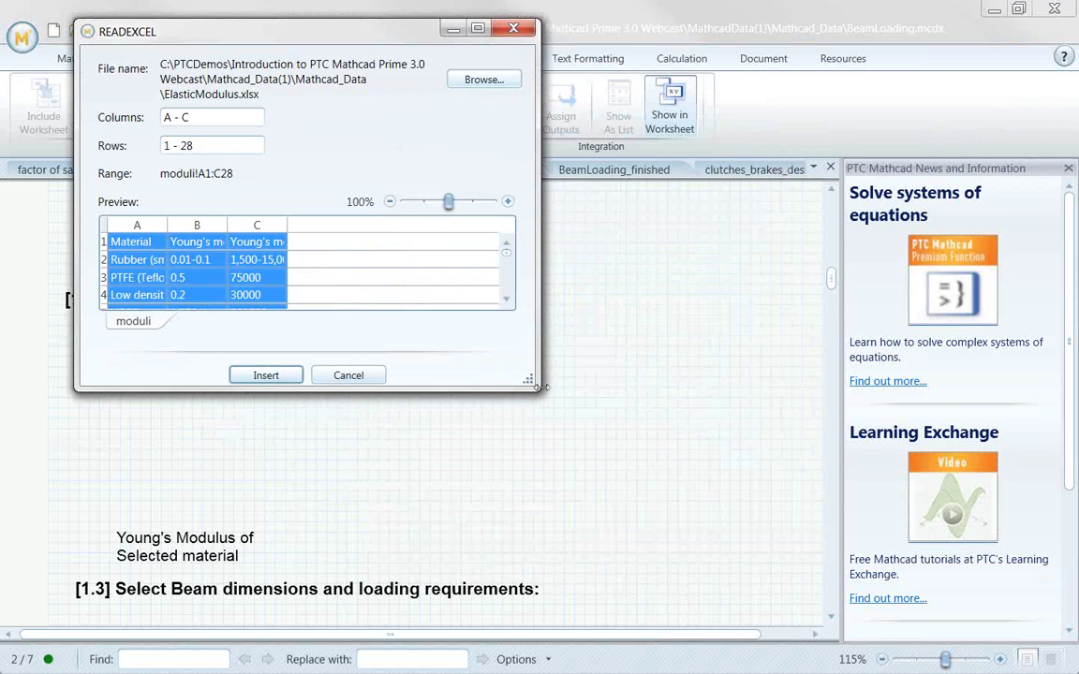
drag(541, 393, 772, 530)
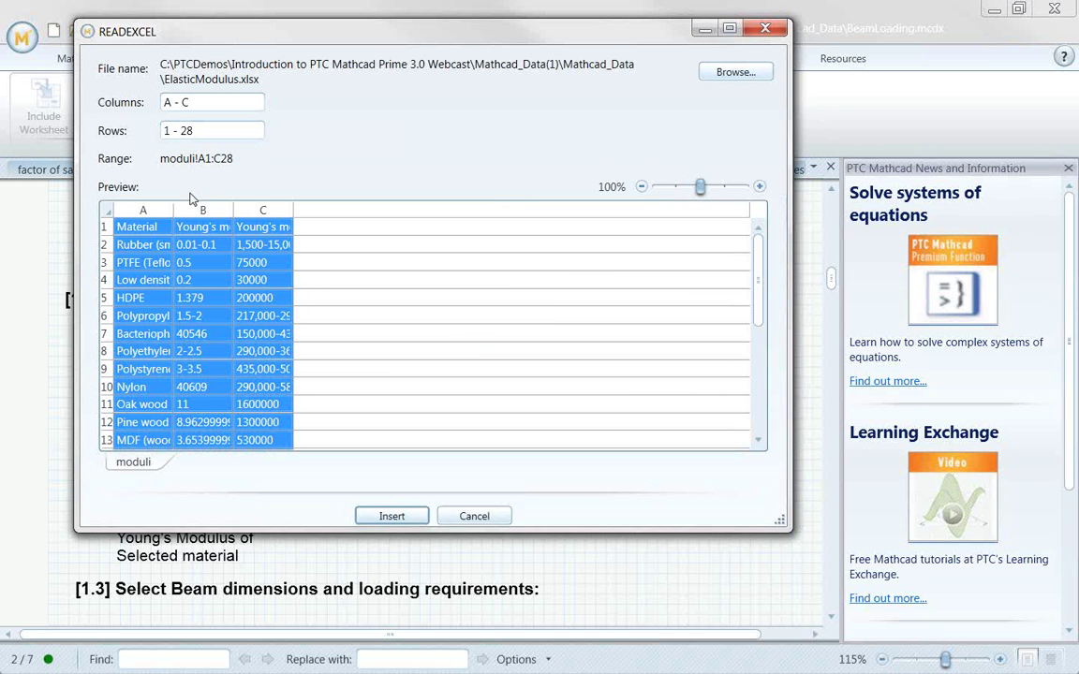
Select the magnesium and aluminium rows, range A15:C16 of the moduli sheet, and insert the READEXCEL expression into the worksheet
scroll(192, 290, down, 1)
scroll(192, 290, down, 1)
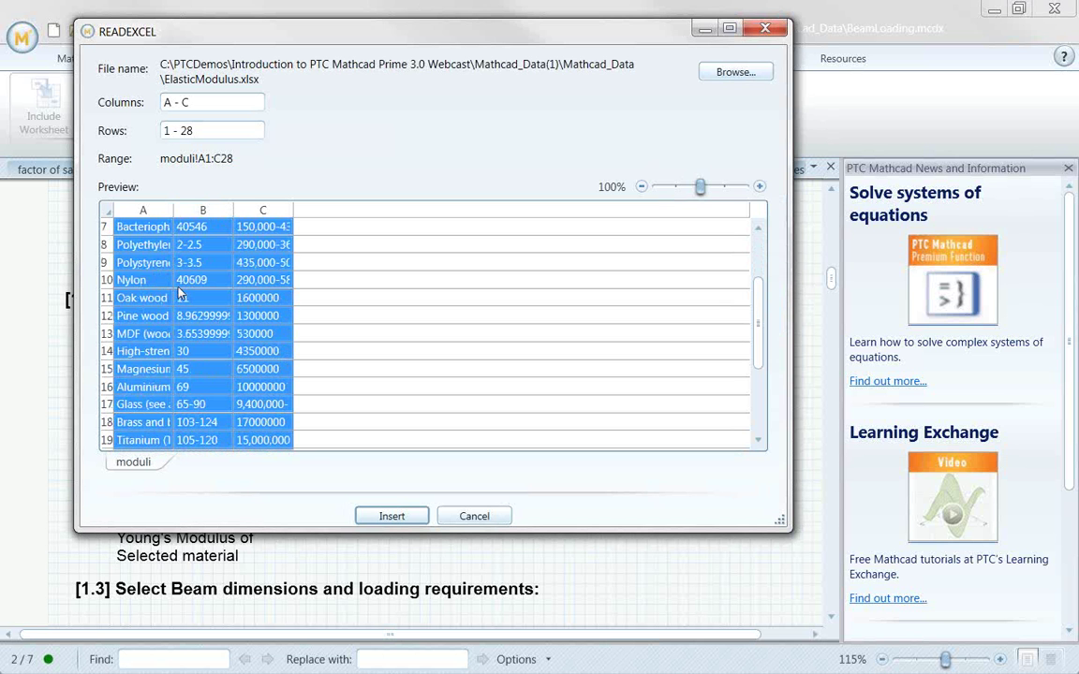
click(151, 371)
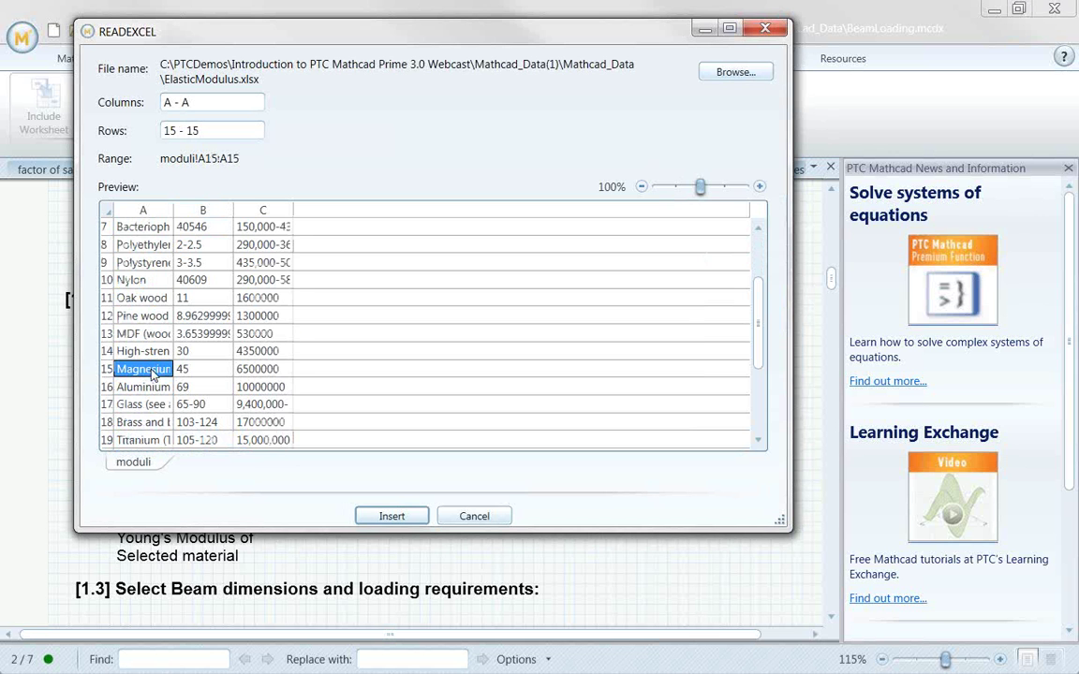
shift+click(230, 394)
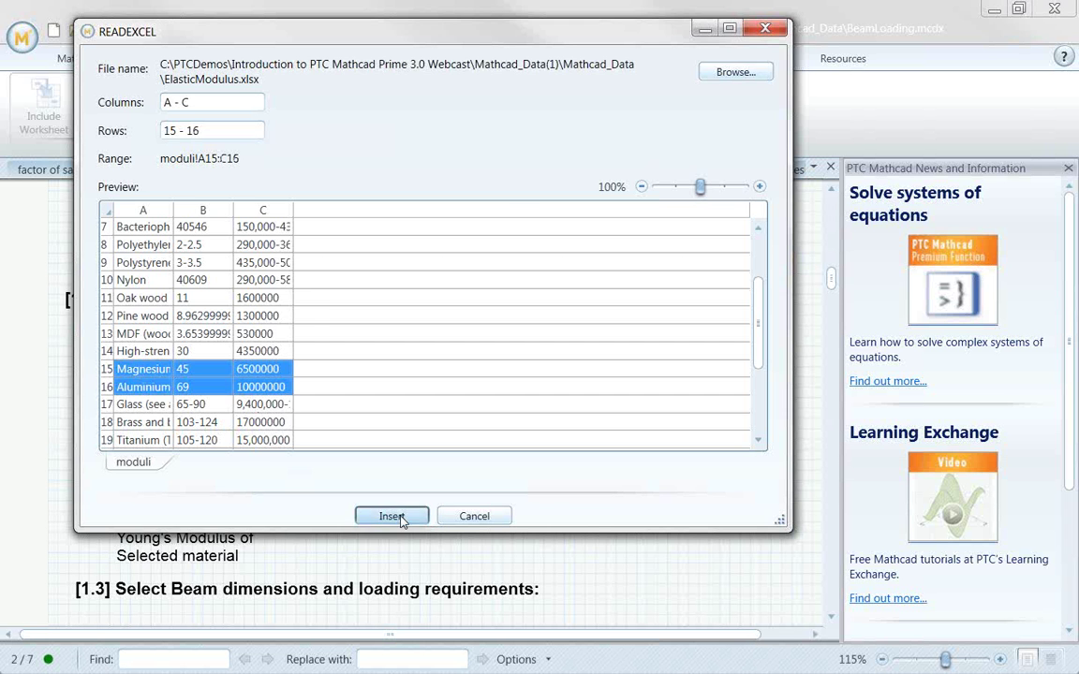
click(389, 516)
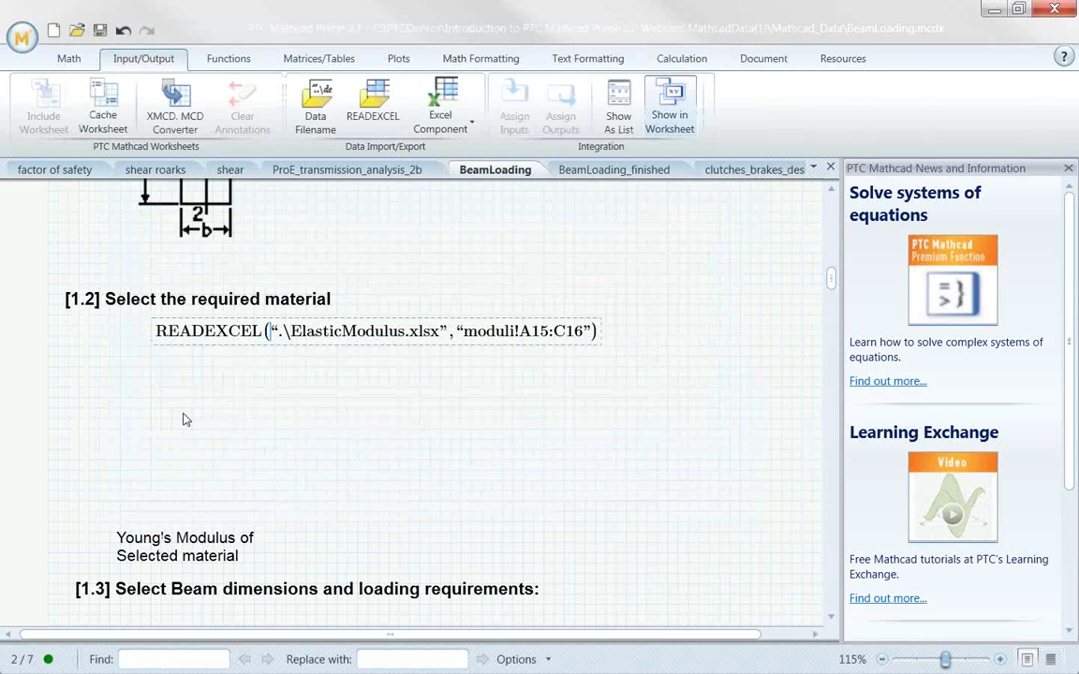
Assign the READEXCEL expression to a variable named data and evaluate data below it
click(160, 339)
text(data )
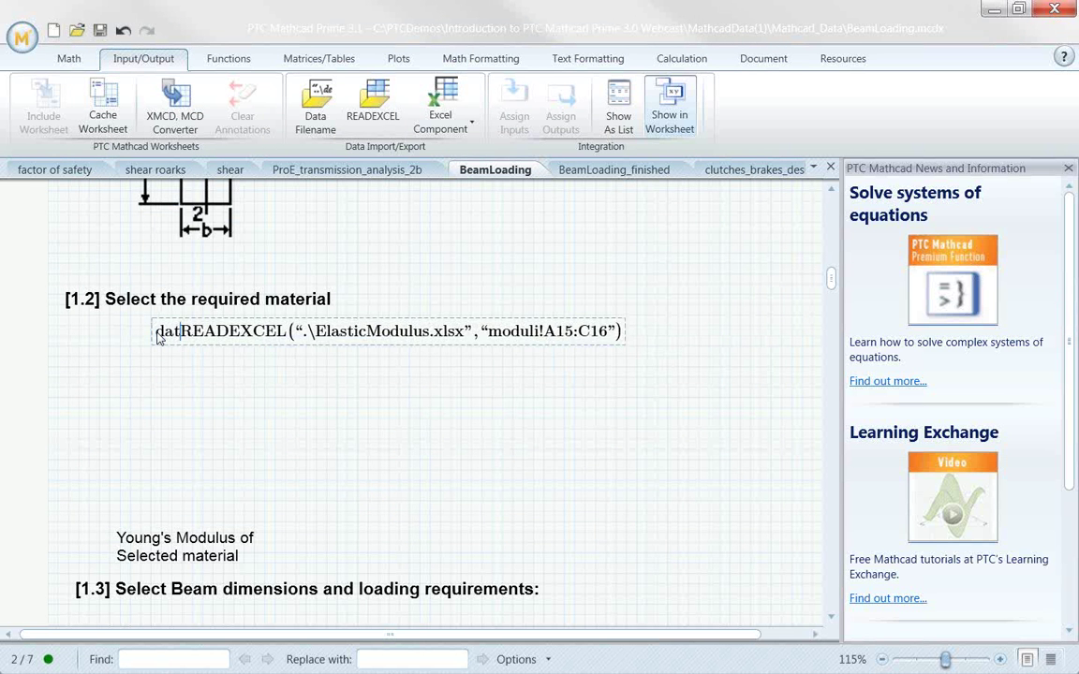
text(:=)
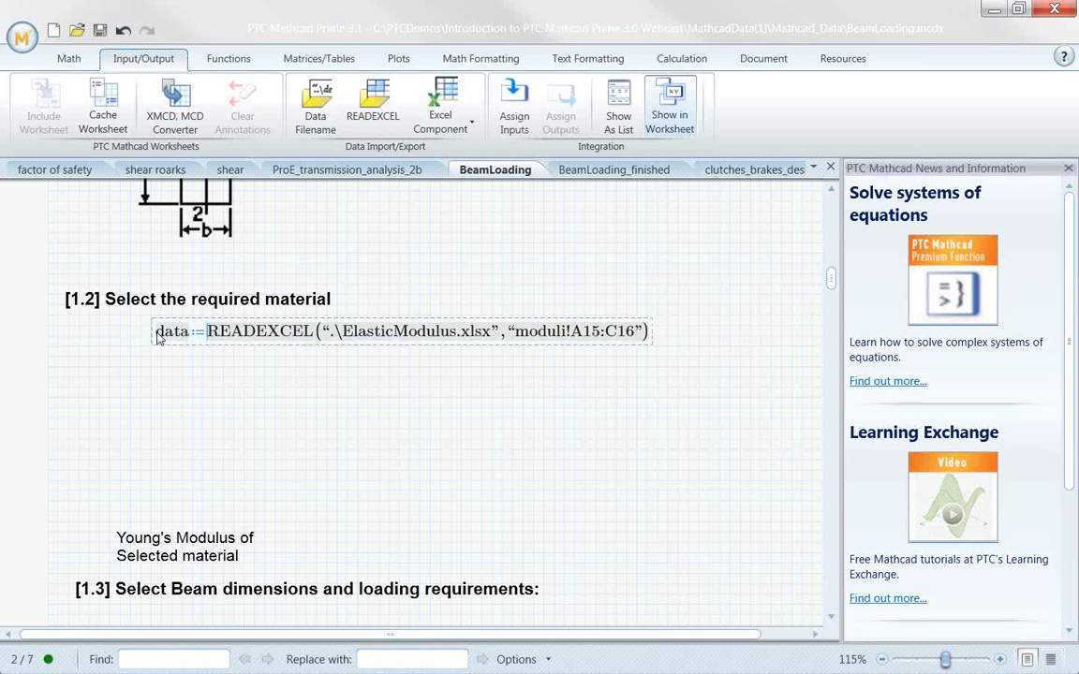
key(Return)
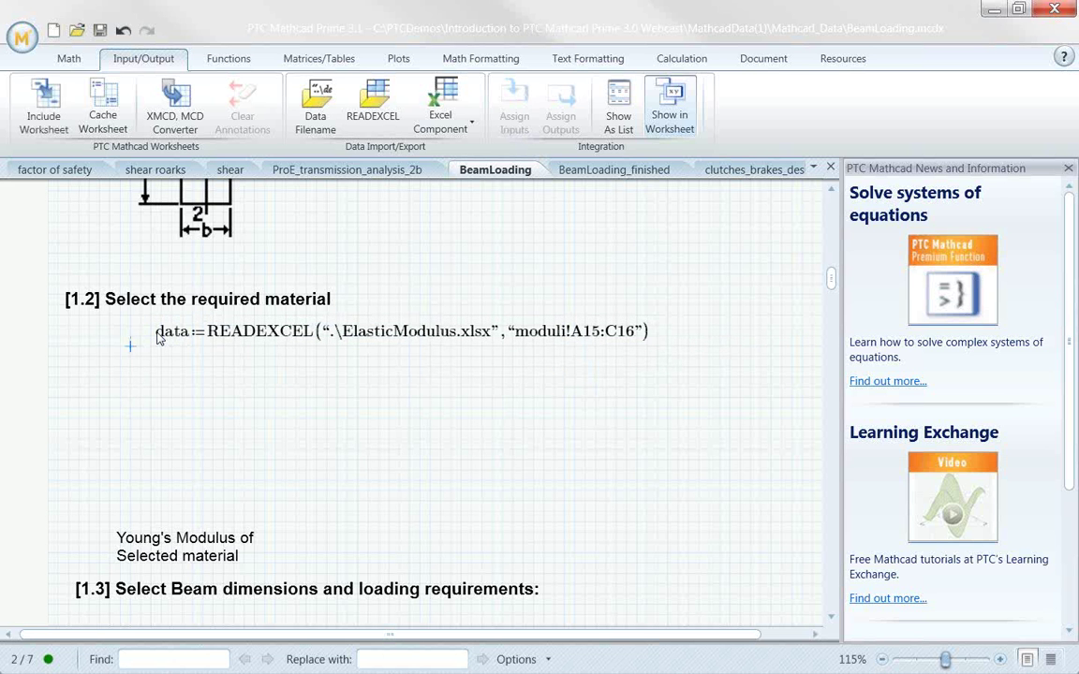
click(73, 378)
text(data=)
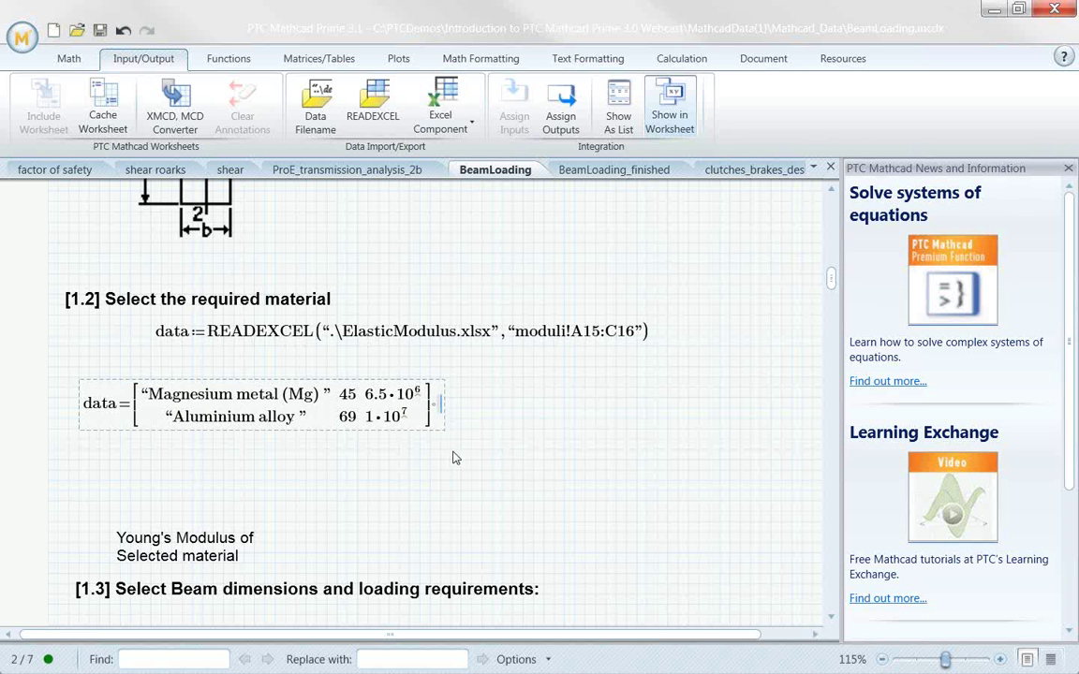
Extend the READEXCEL range to moduli!A14:C16
click(599, 333)
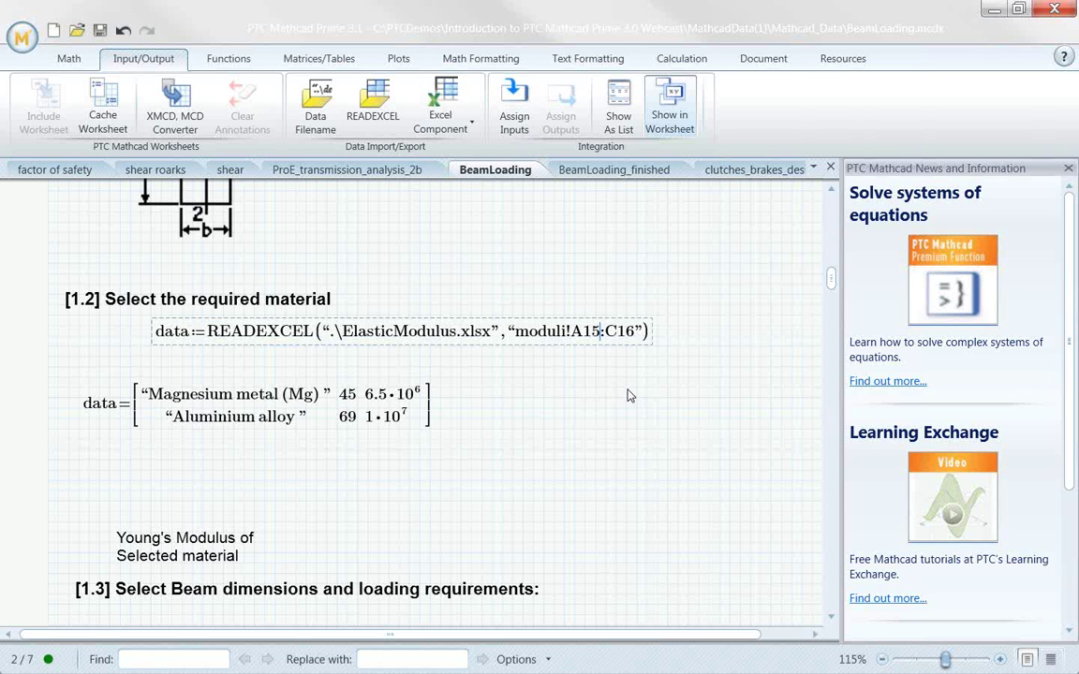
key(BackSpace)
text(4)
key(Return)
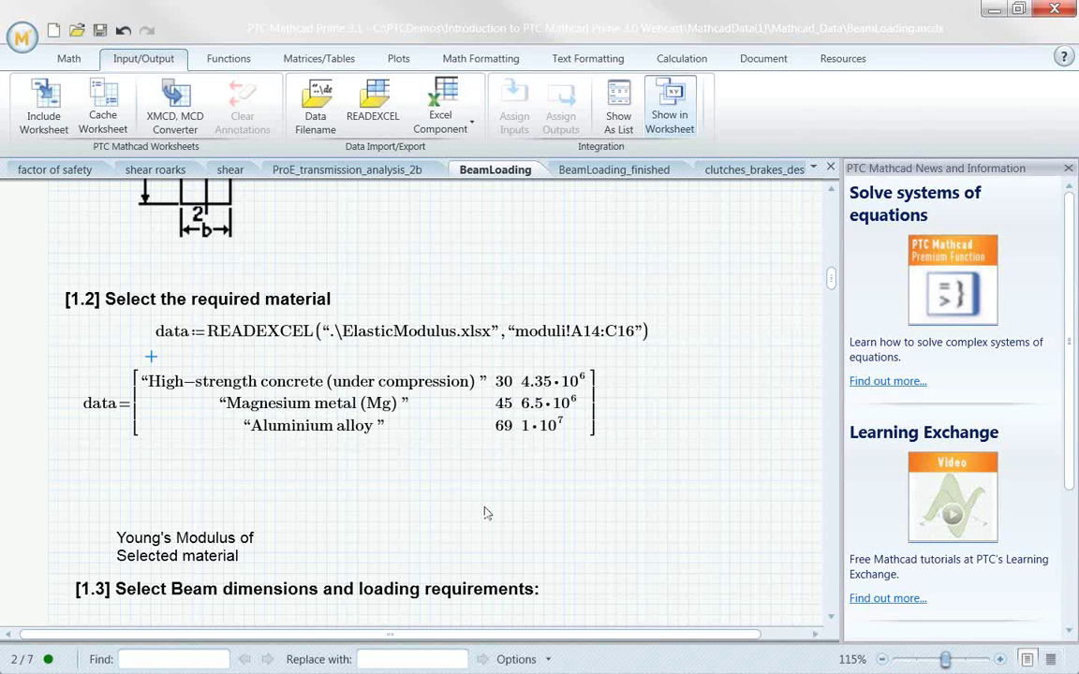
Define E beside "Young's Modulus of Selected material" as data element 2,1 in GPa and evaluate it
click(388, 553)
text(E)
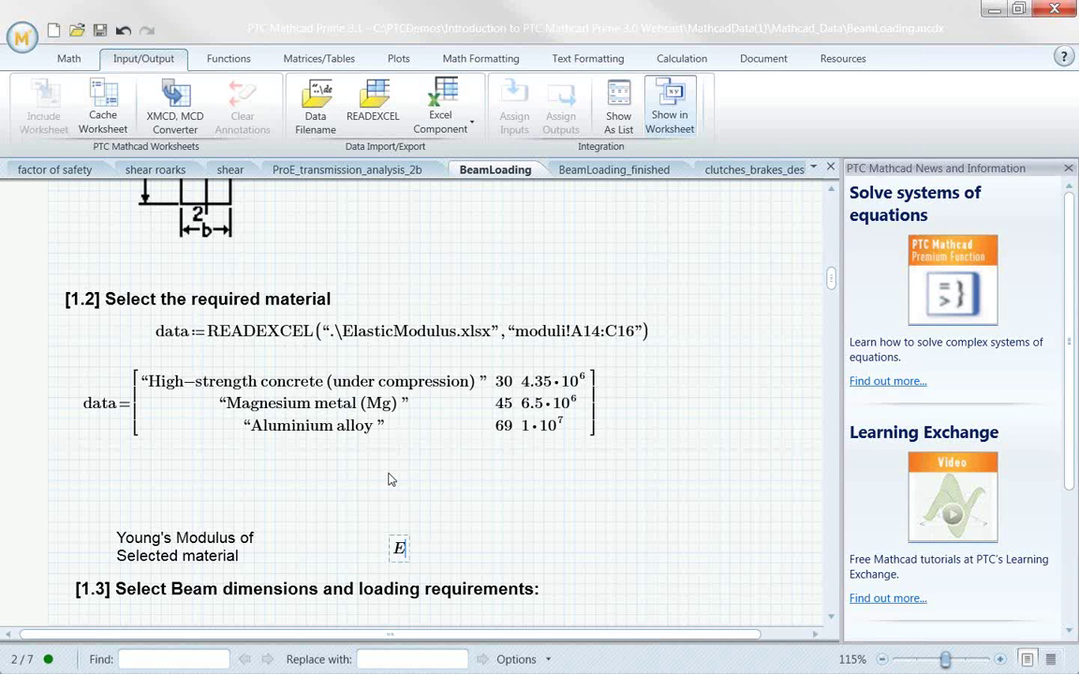
text(:=data[)
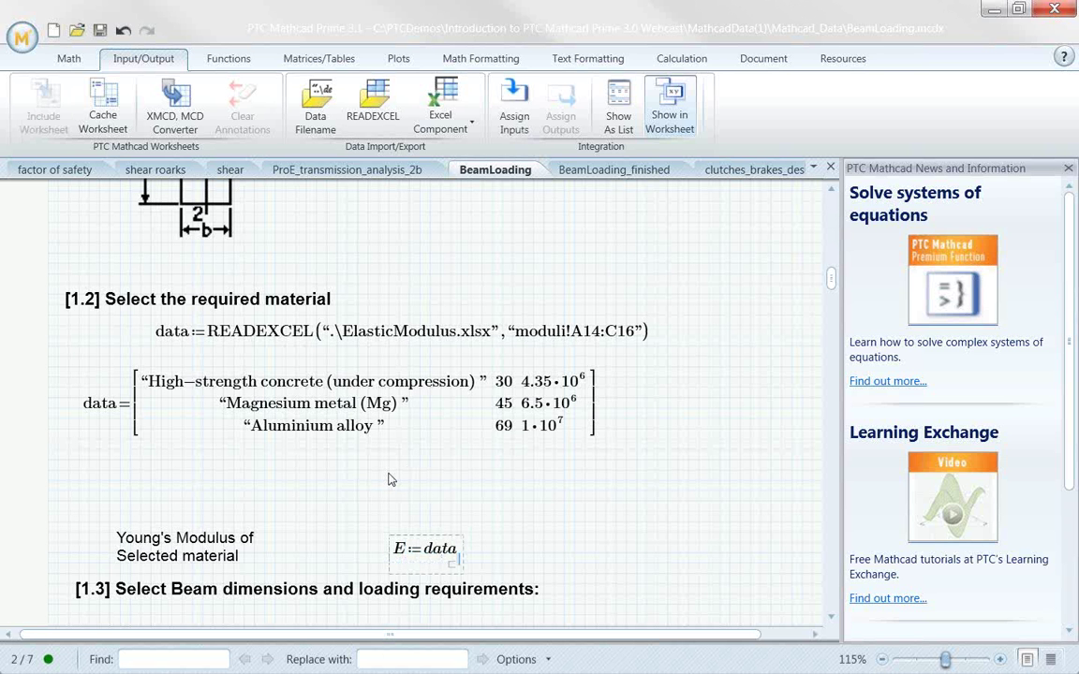
text(2,1=69·)
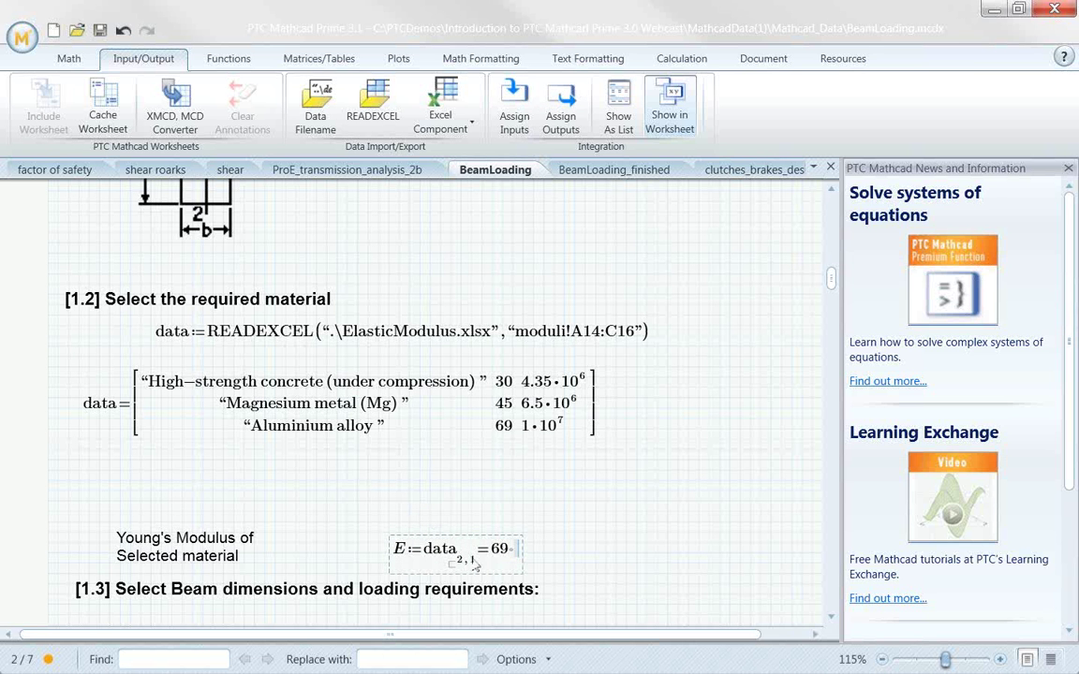
text(G)
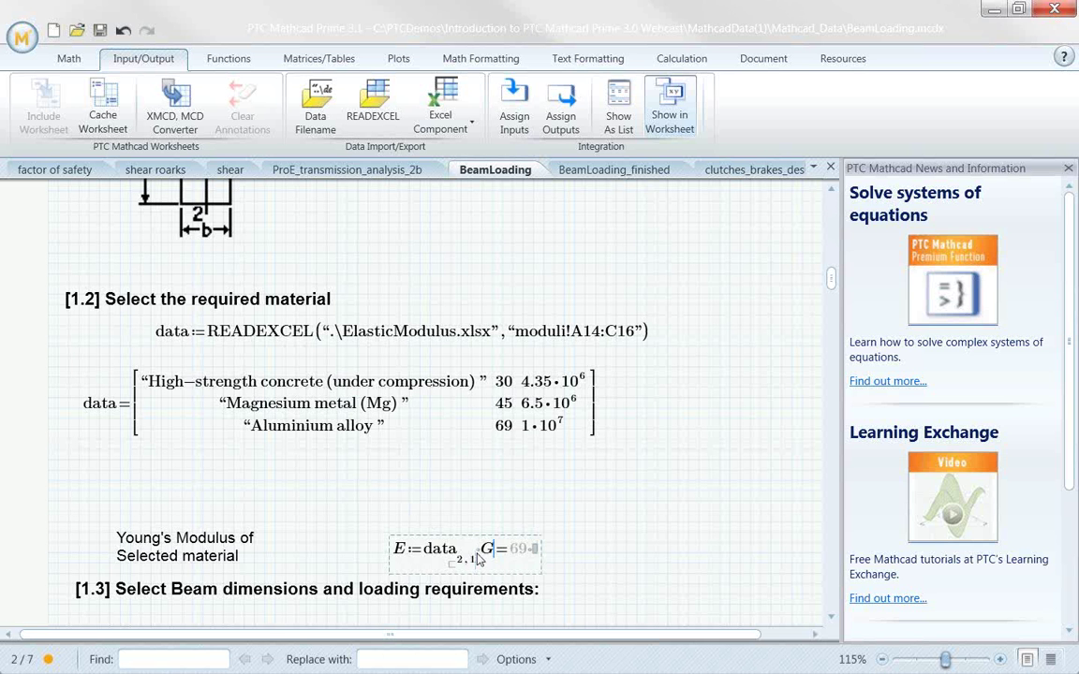
text(Pa)
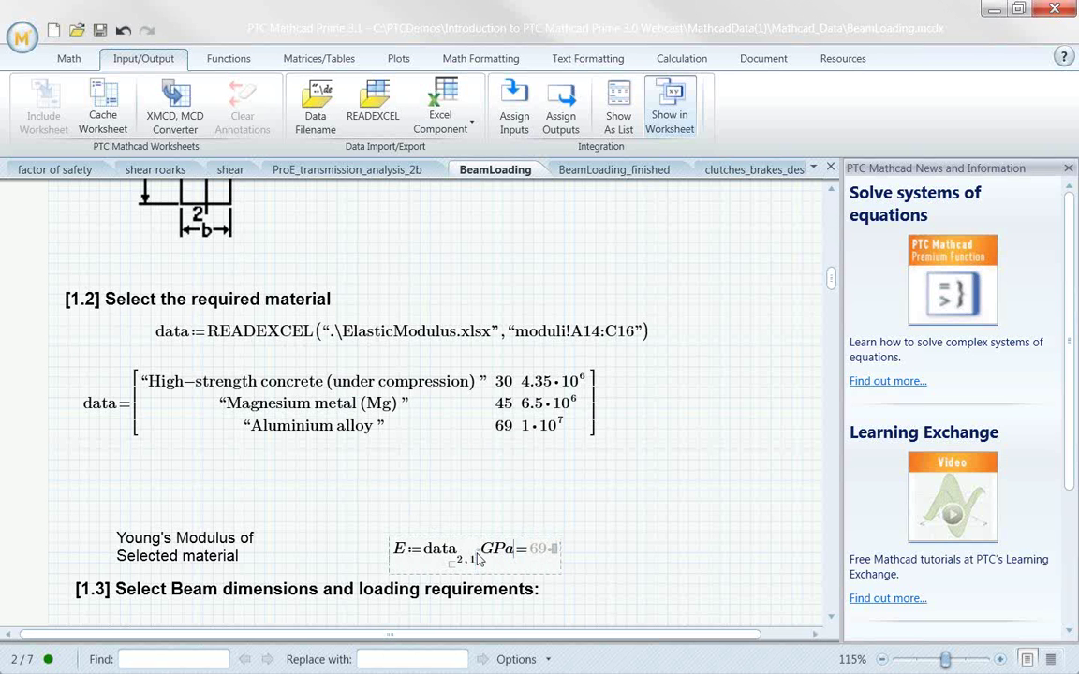
click(482, 512)
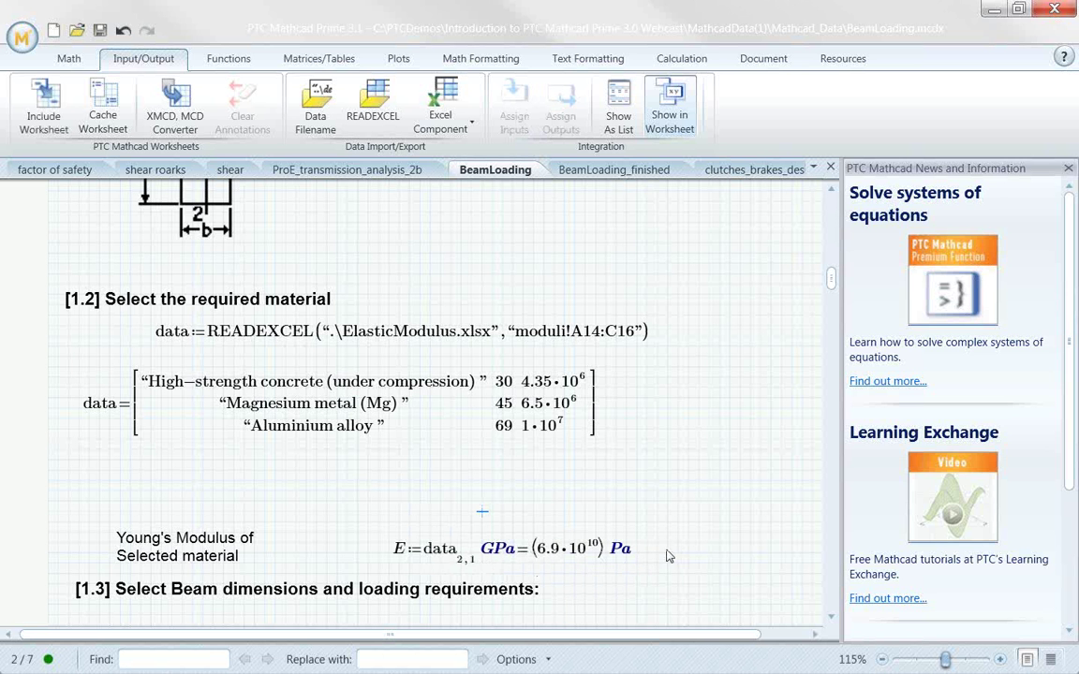
Change the display unit of the evaluated Young's modulus E to GPa
click(616, 552)
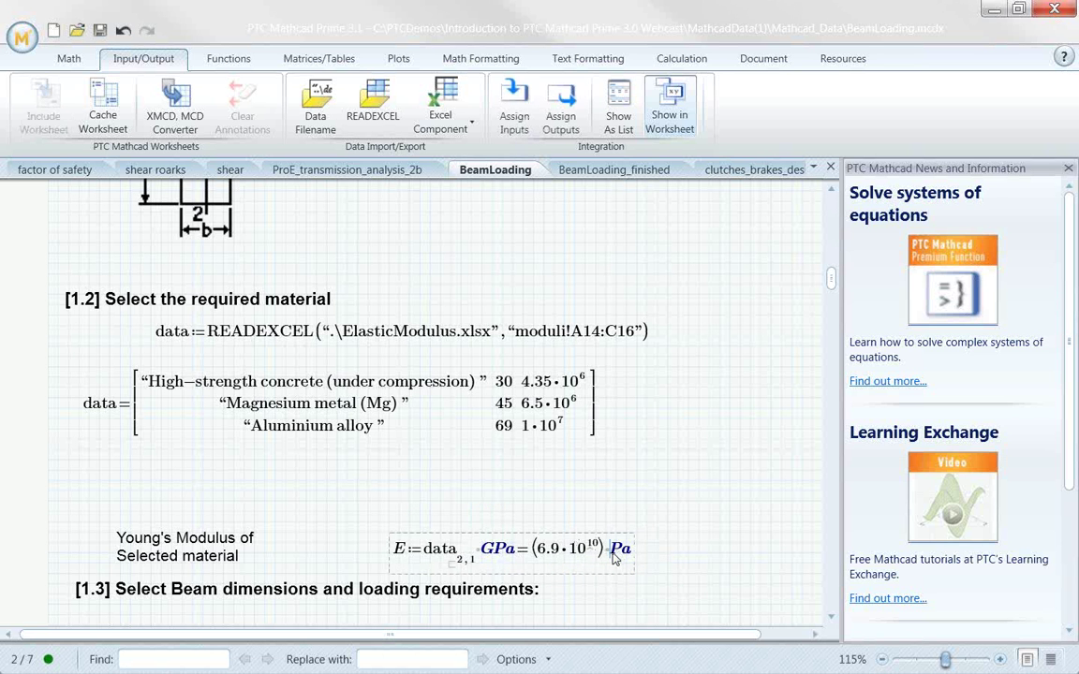
text(G)
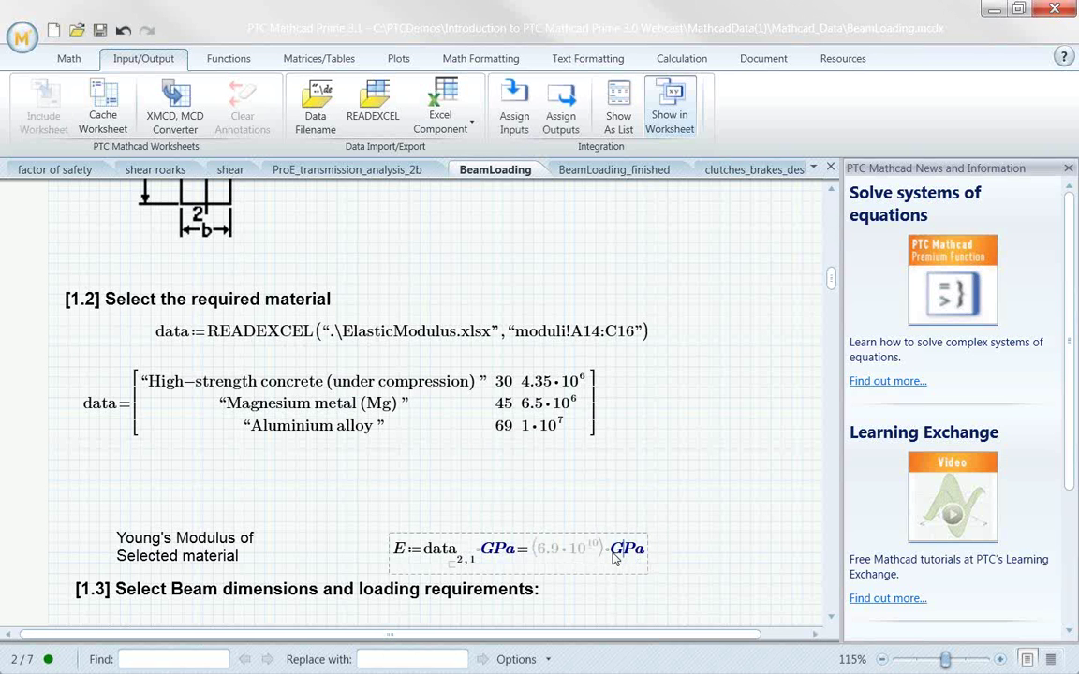
click(732, 547)
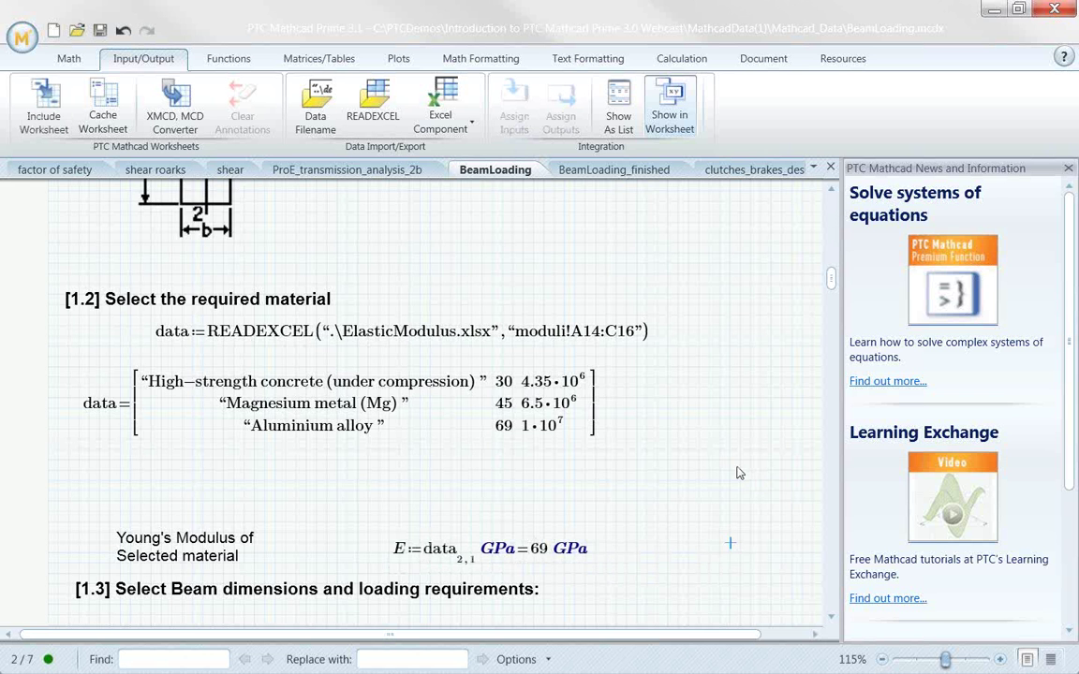
Replace the red X placeholder under "[1.31] Beam length (L)" with the definition L := 15 m
scroll(730, 487, down, 4)
scroll(736, 473, down, 2)
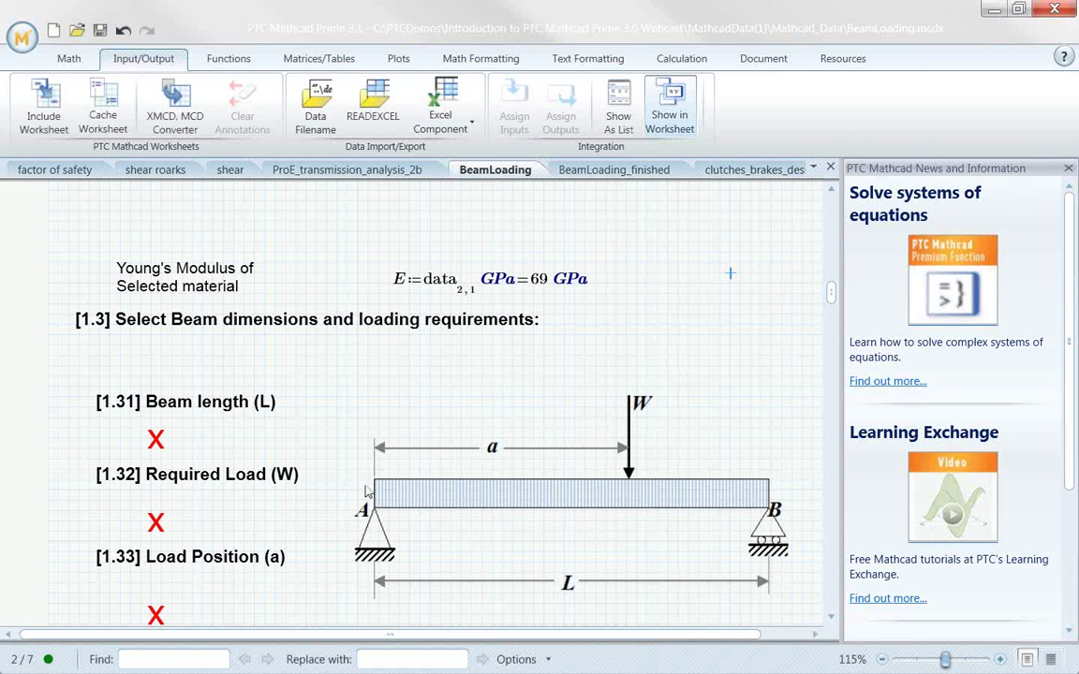
scroll(328, 450, down, 3)
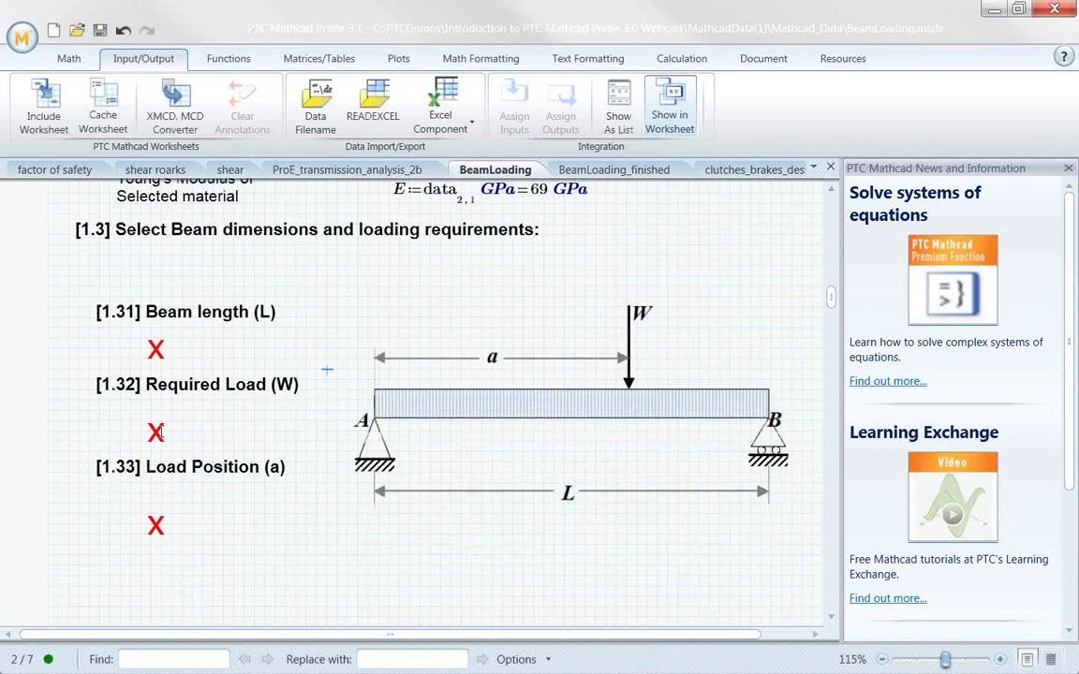
scroll(161, 430, down, 1)
click(157, 254)
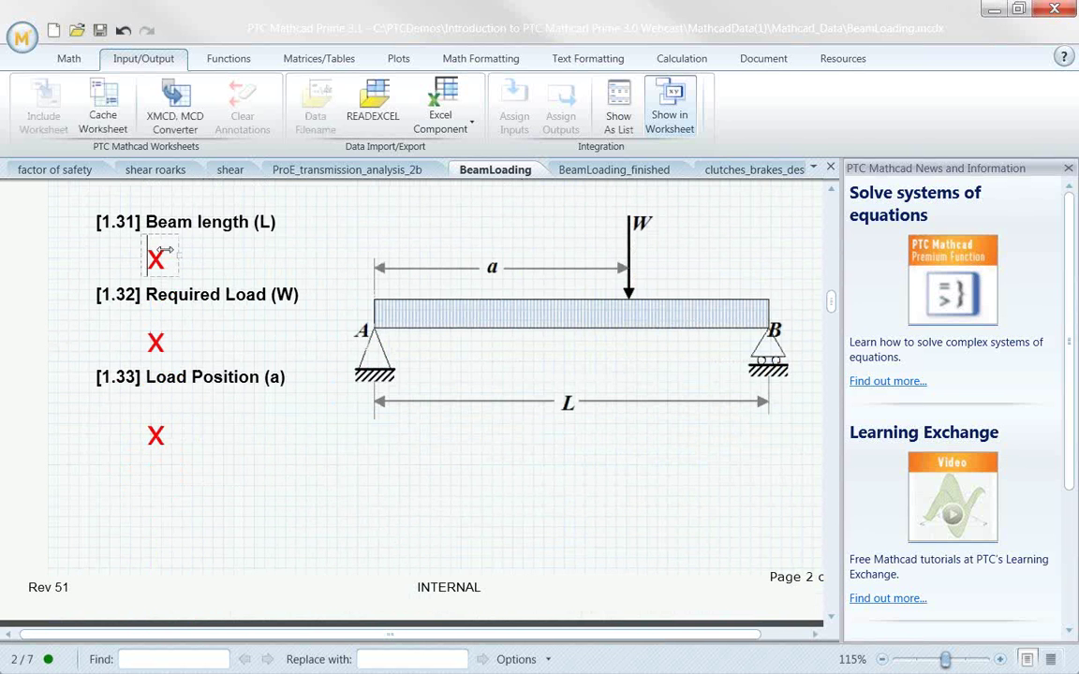
click(185, 236)
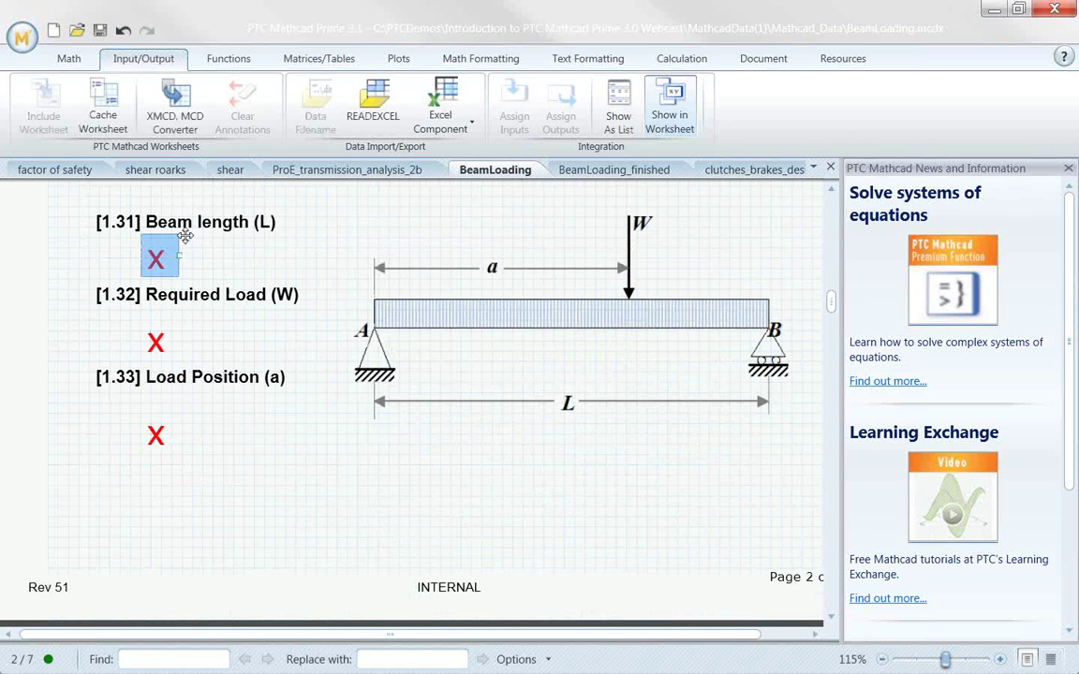
key(Delete)
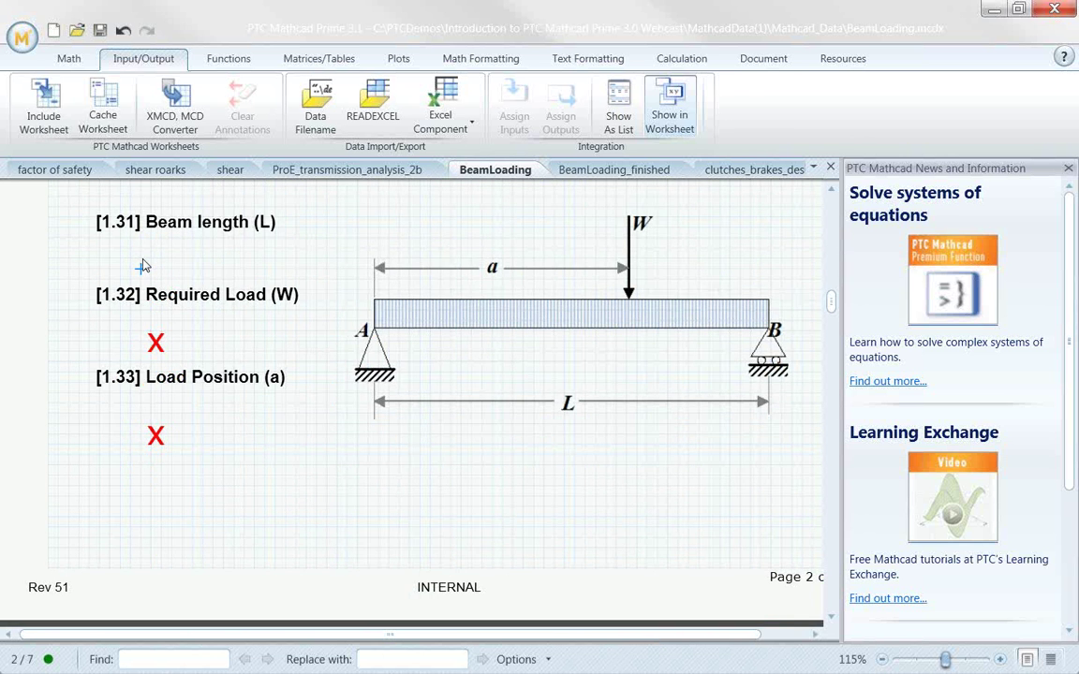
click(142, 267)
text(L)
text(:15*m)
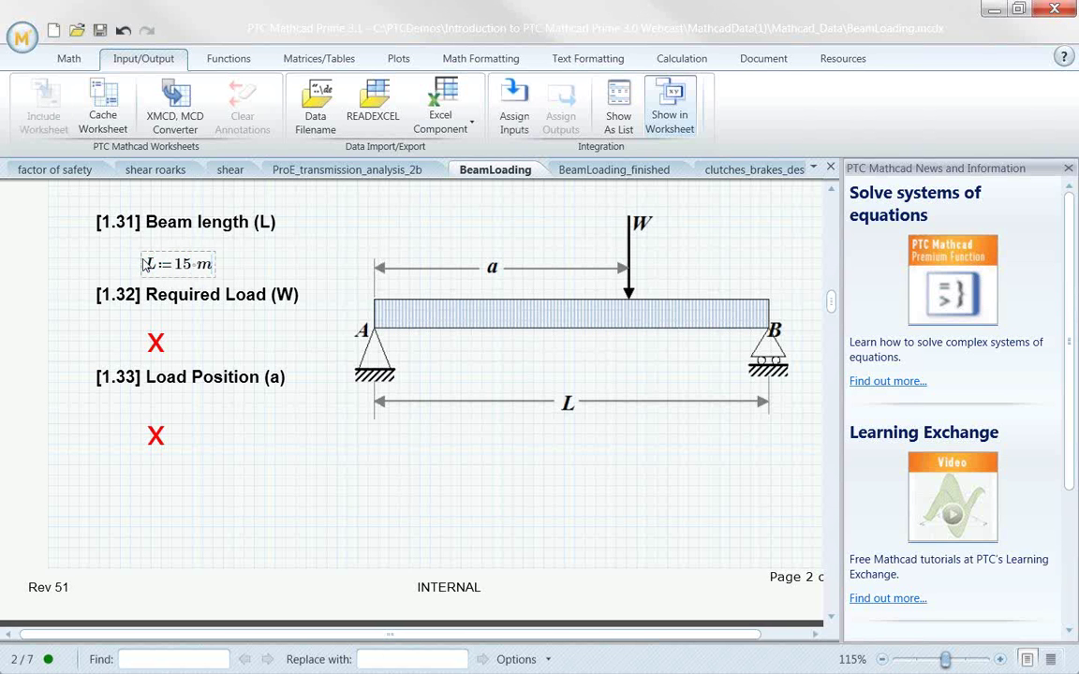
Replace the red X placeholder under "[1.32] Required Load (W)" with the definition W := 500 N
click(147, 325)
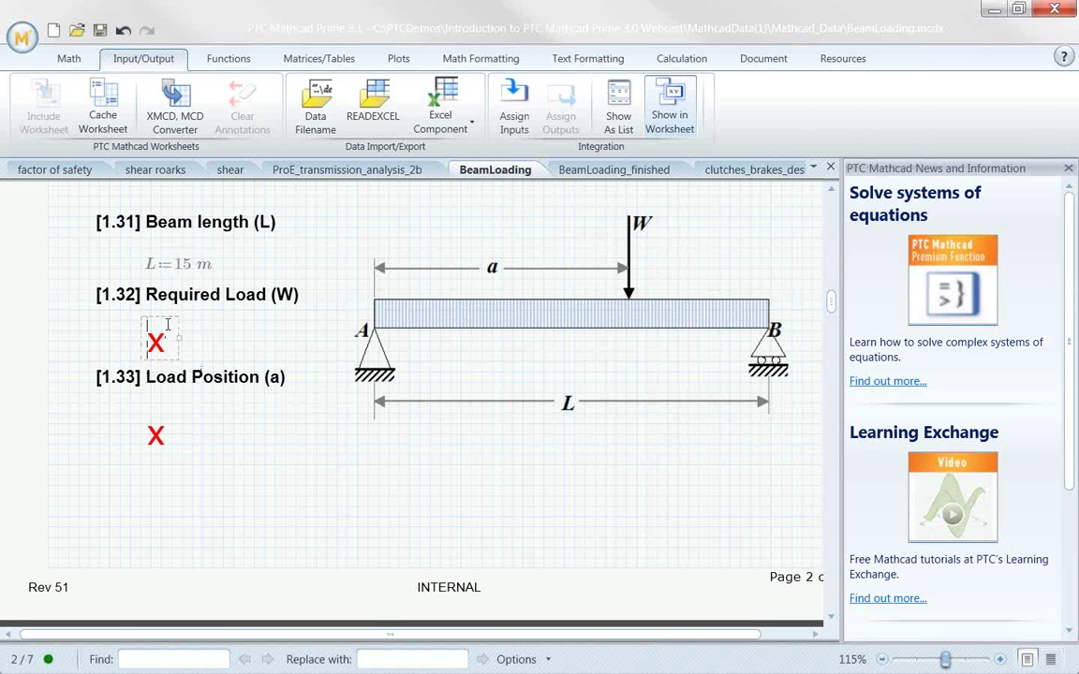
click(166, 323)
key(Delete)
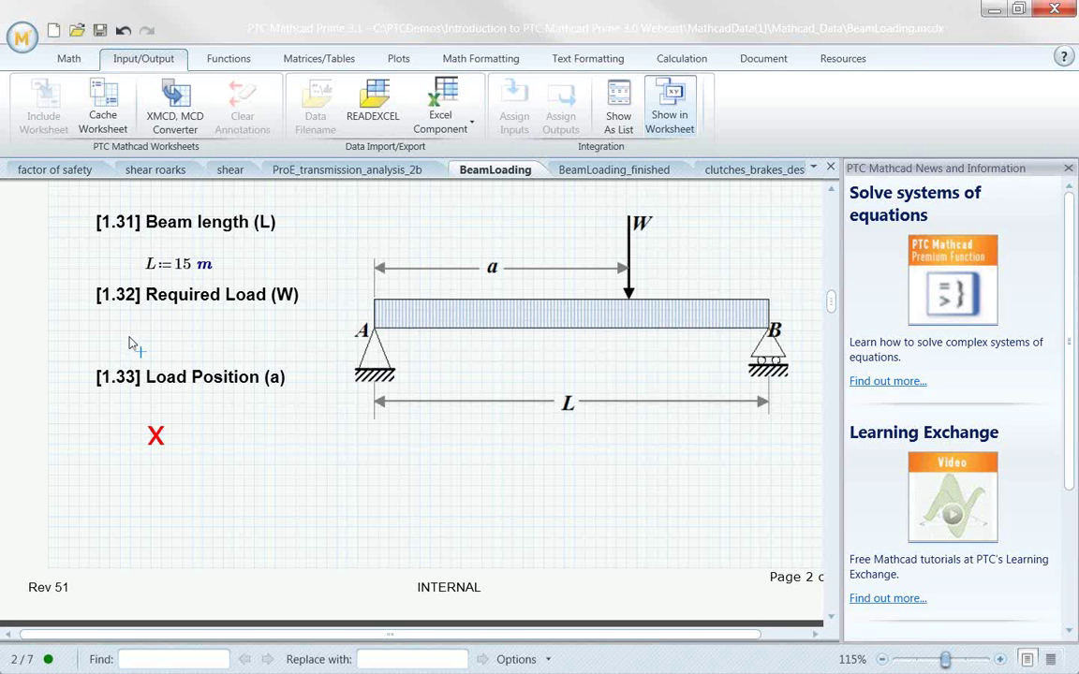
click(132, 337)
text(W)
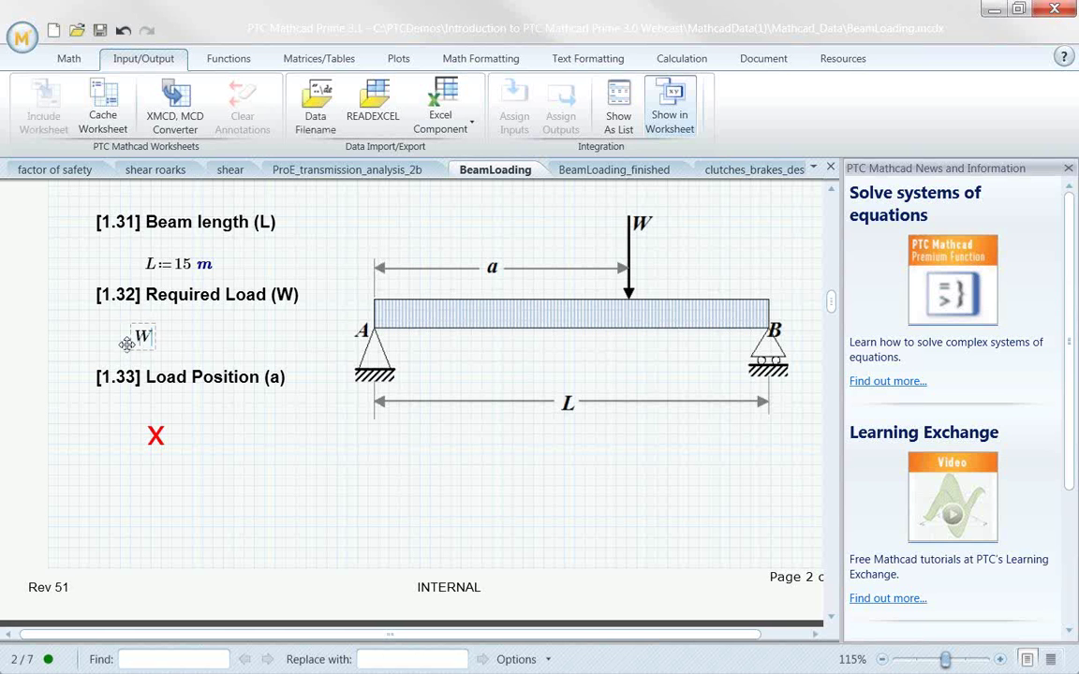
text(:=500·)
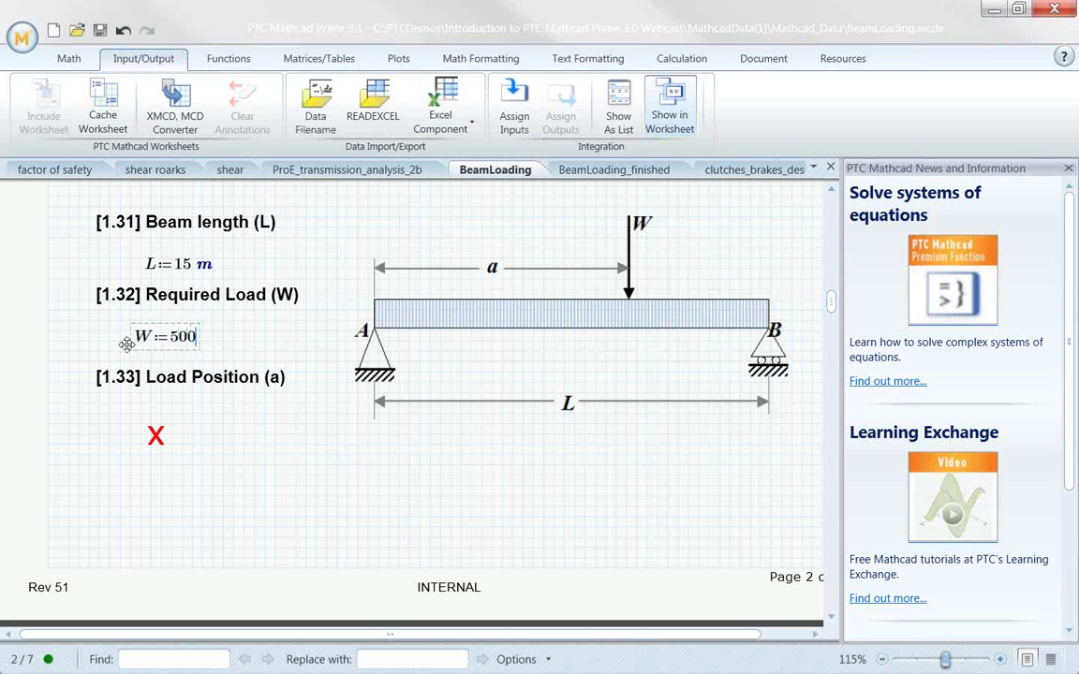
text(N)
Replace the red X placeholder under "[1.33] Load Position (a)" with the definition a := 11 m
click(156, 440)
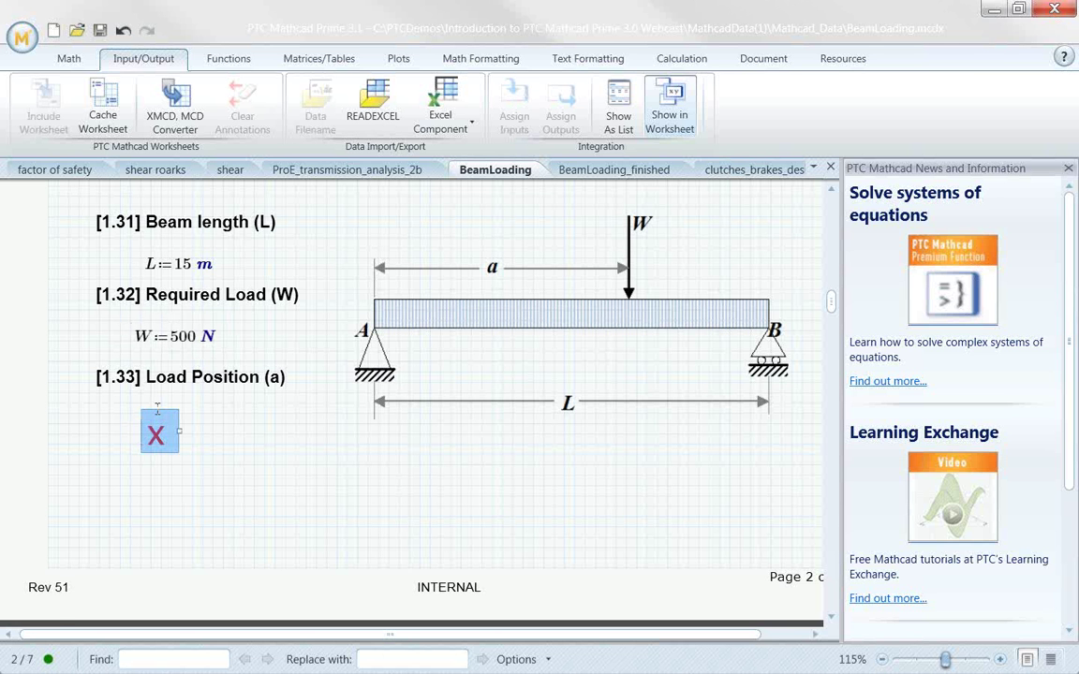
key(Escape)
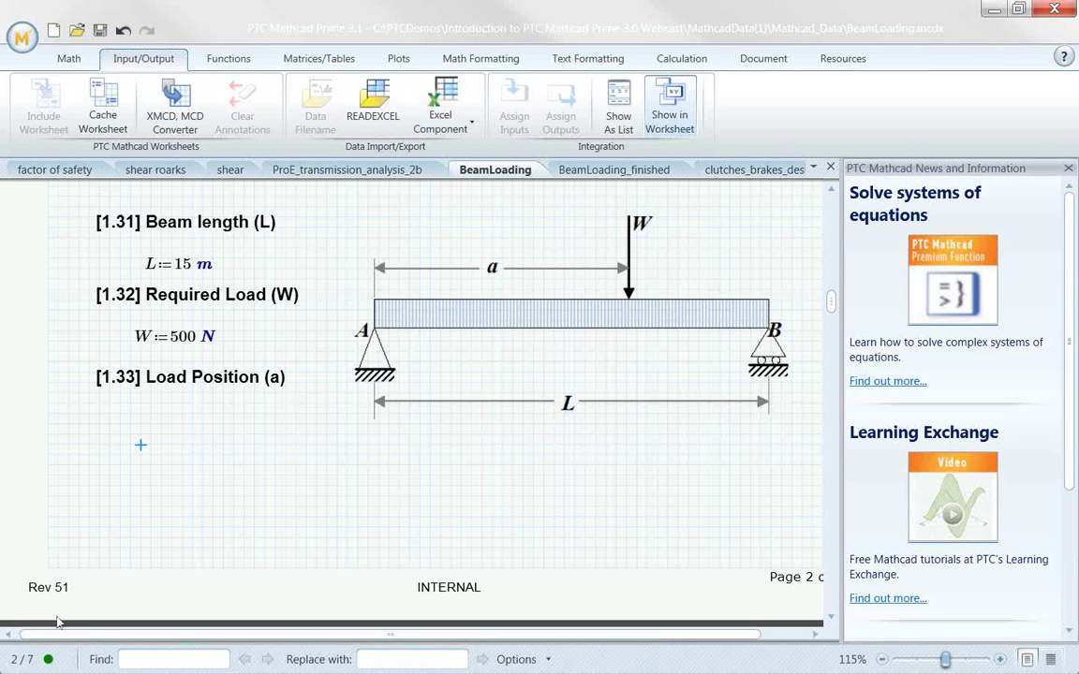
click(133, 444)
text(a:)
text(:)
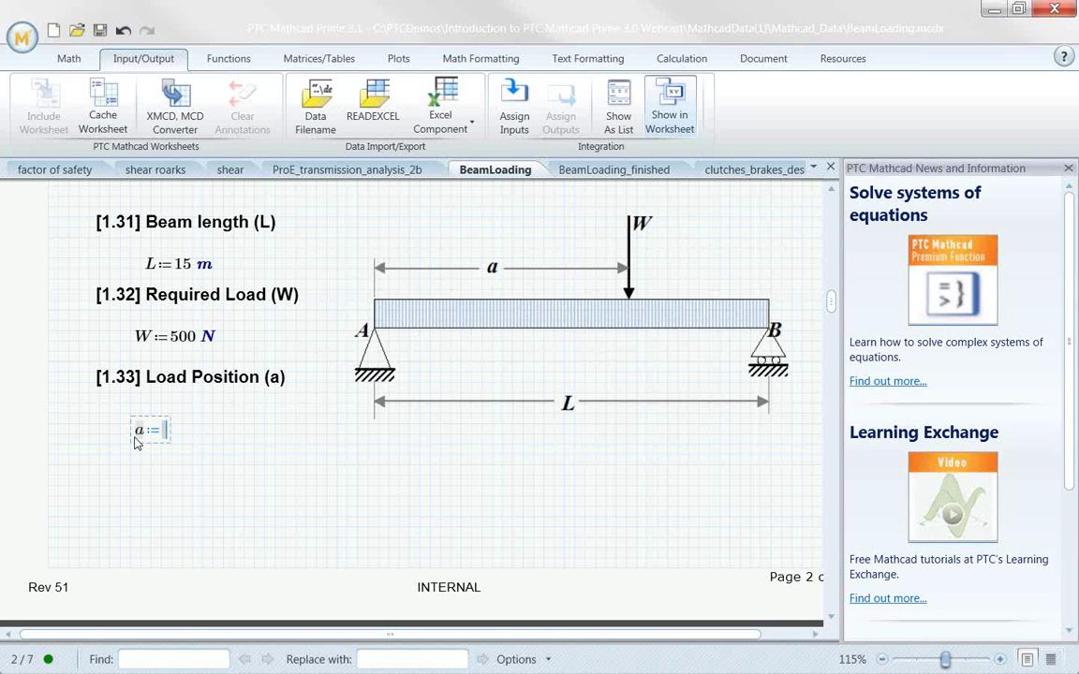
text(11m)
click(276, 485)
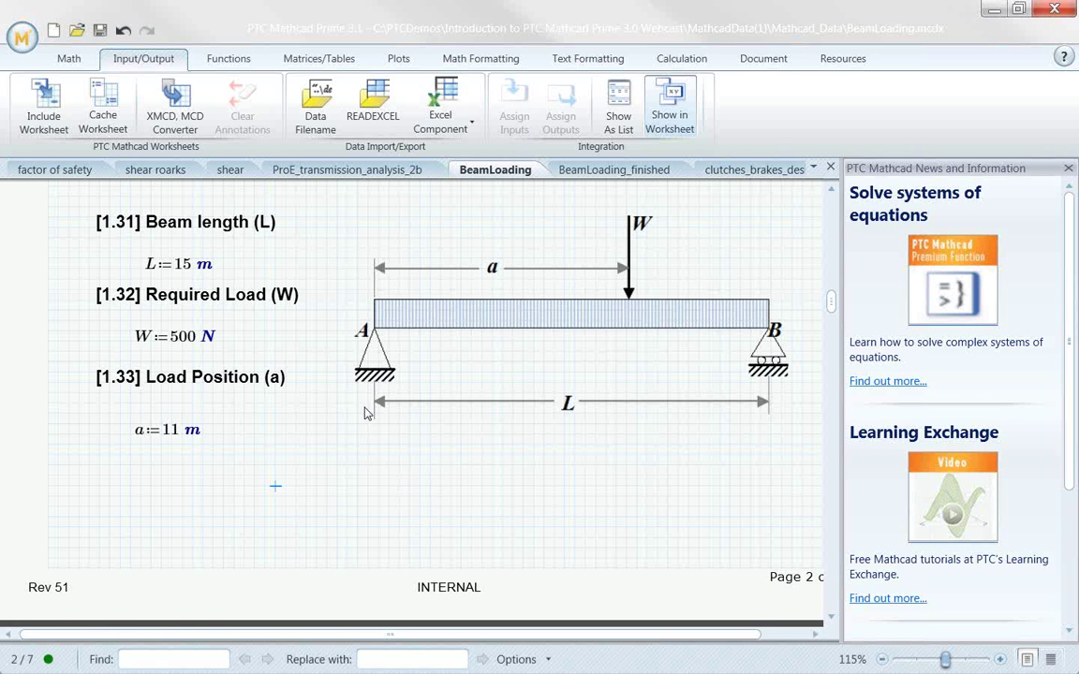
Review the force balance, shear, moment and deflection formulas, and look back through the beam inputs for the variable I used in the deflection formula
scroll(365, 412, down, 5)
scroll(361, 384, down, 7)
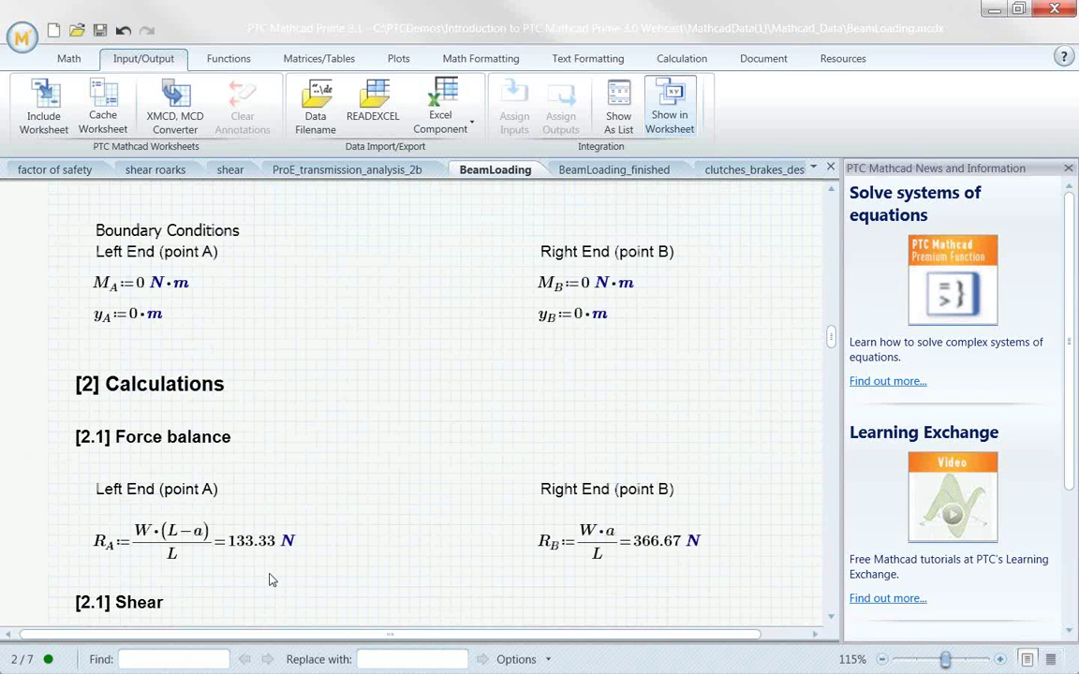
scroll(269, 575, down, 2)
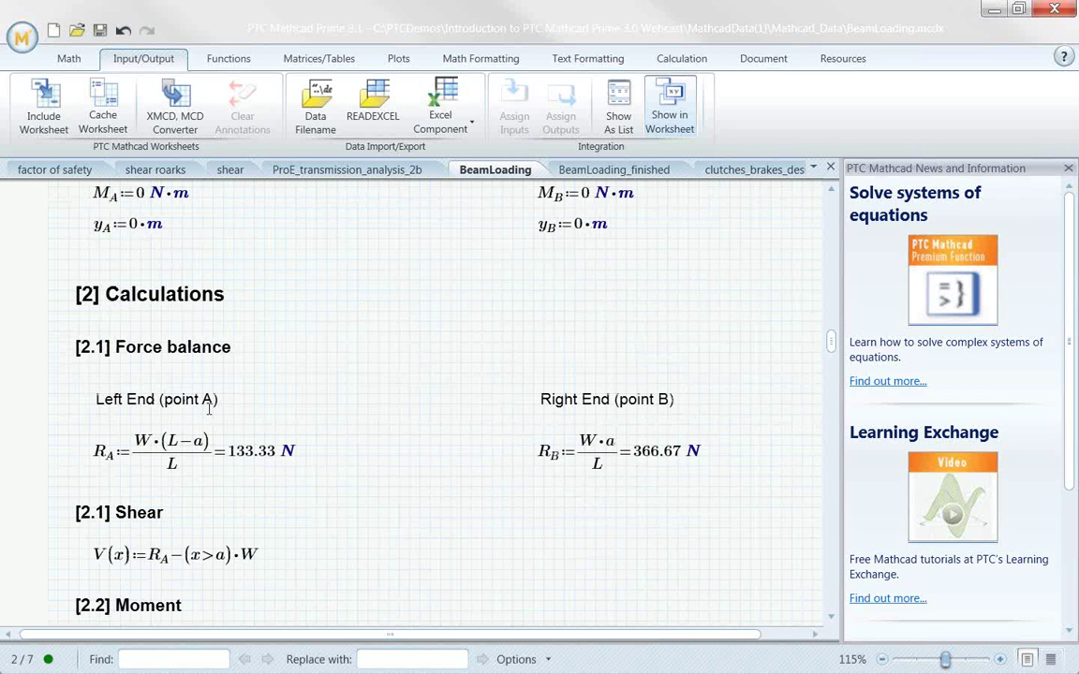
scroll(373, 523, down, 3)
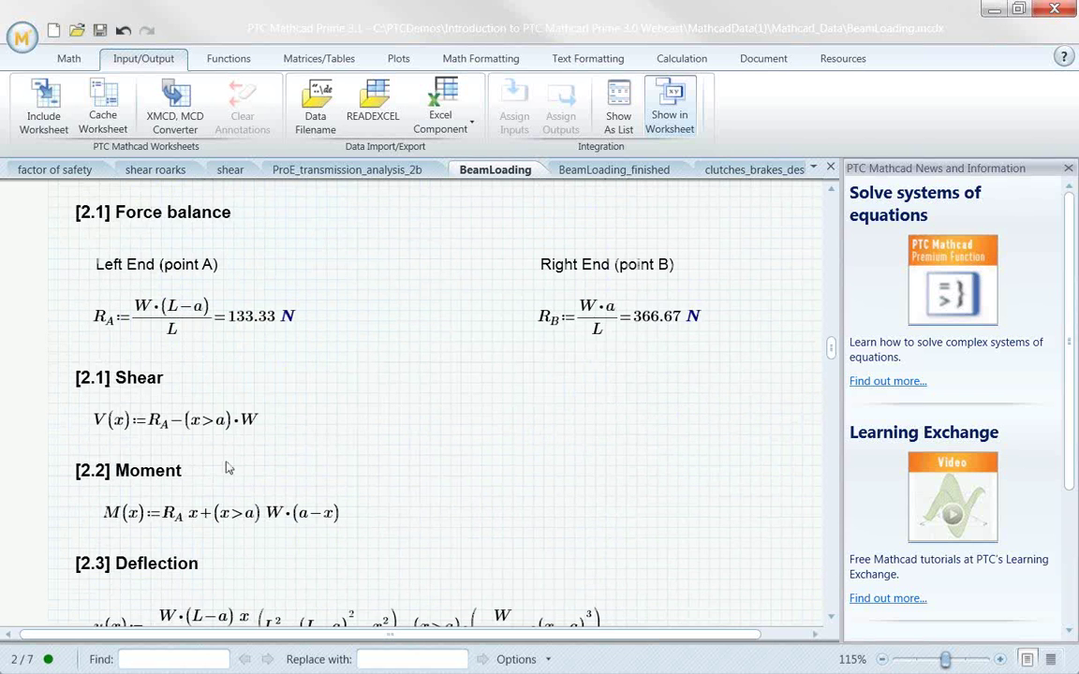
scroll(240, 432, down, 5)
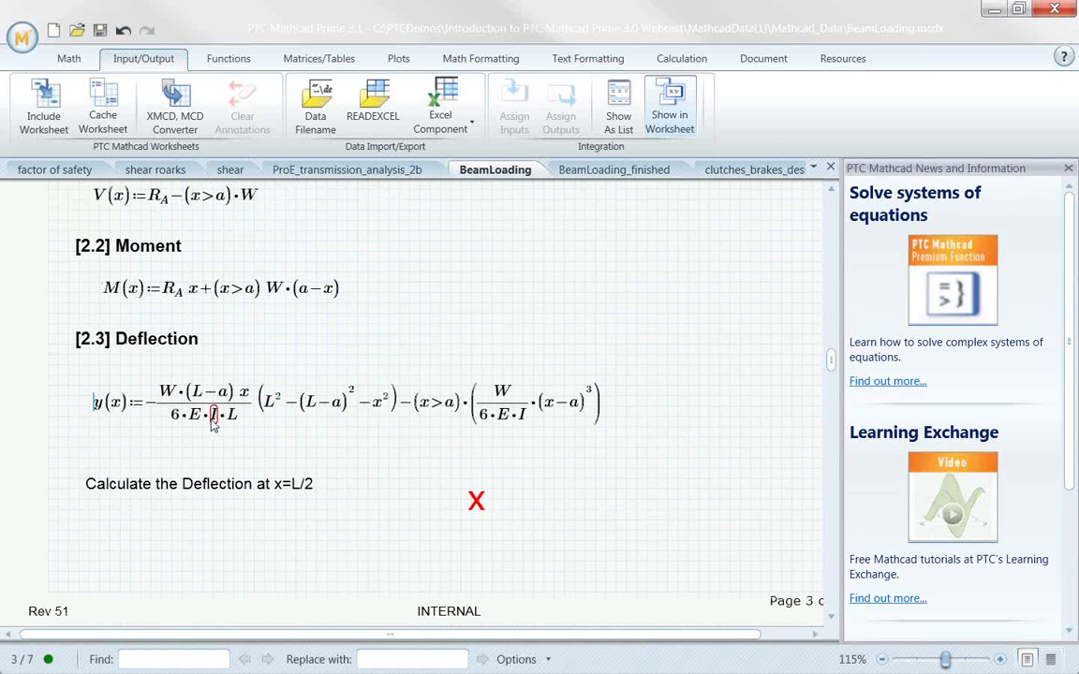
click(212, 417)
scroll(243, 460, up, 11)
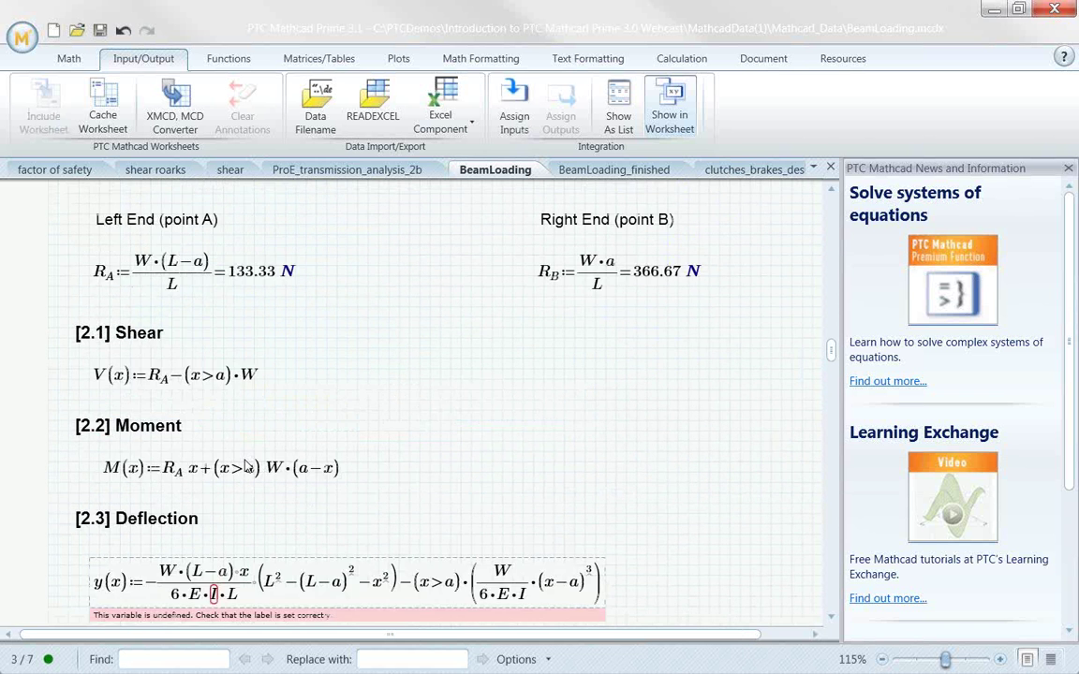
scroll(246, 466, up, 10)
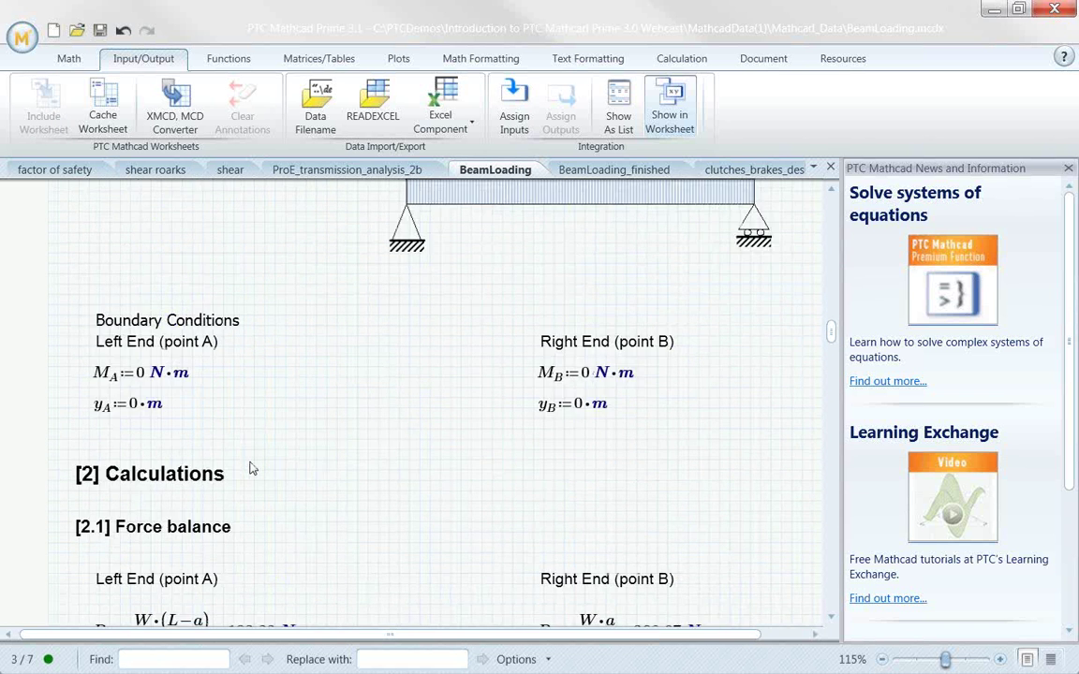
scroll(252, 469, up, 4)
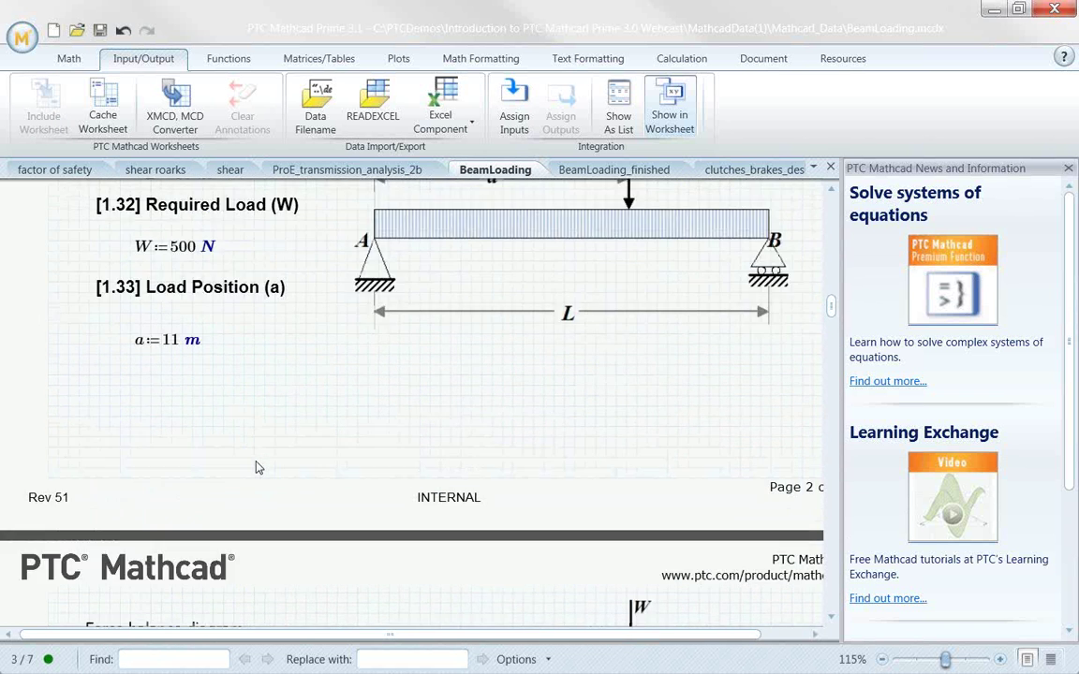
scroll(260, 468, up, 4)
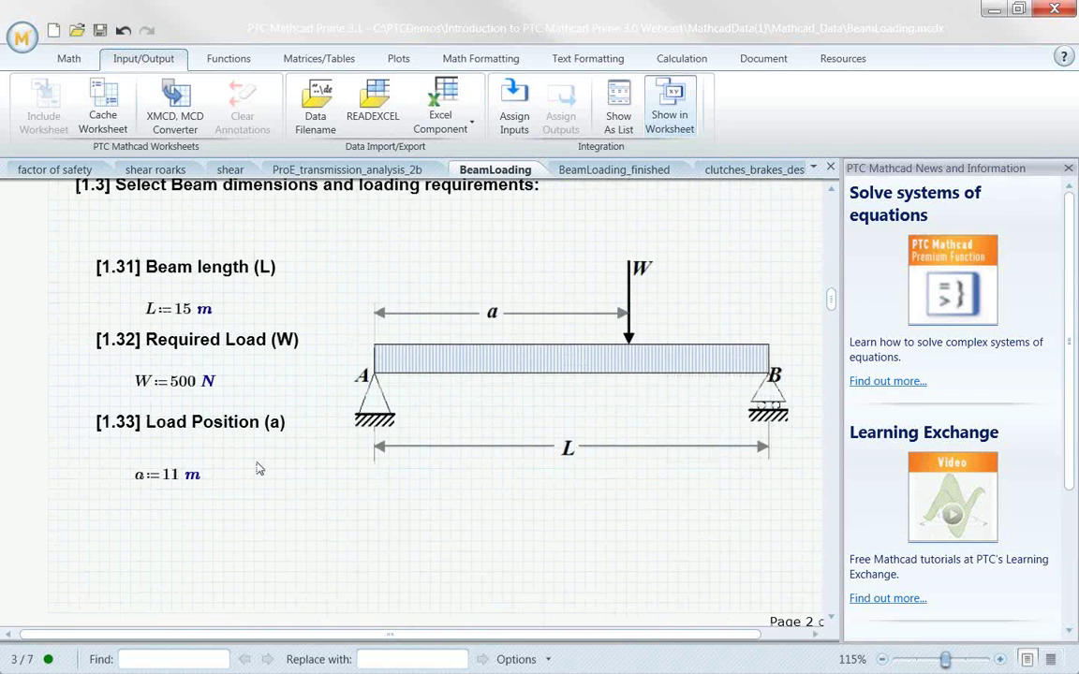
scroll(260, 469, down, 15)
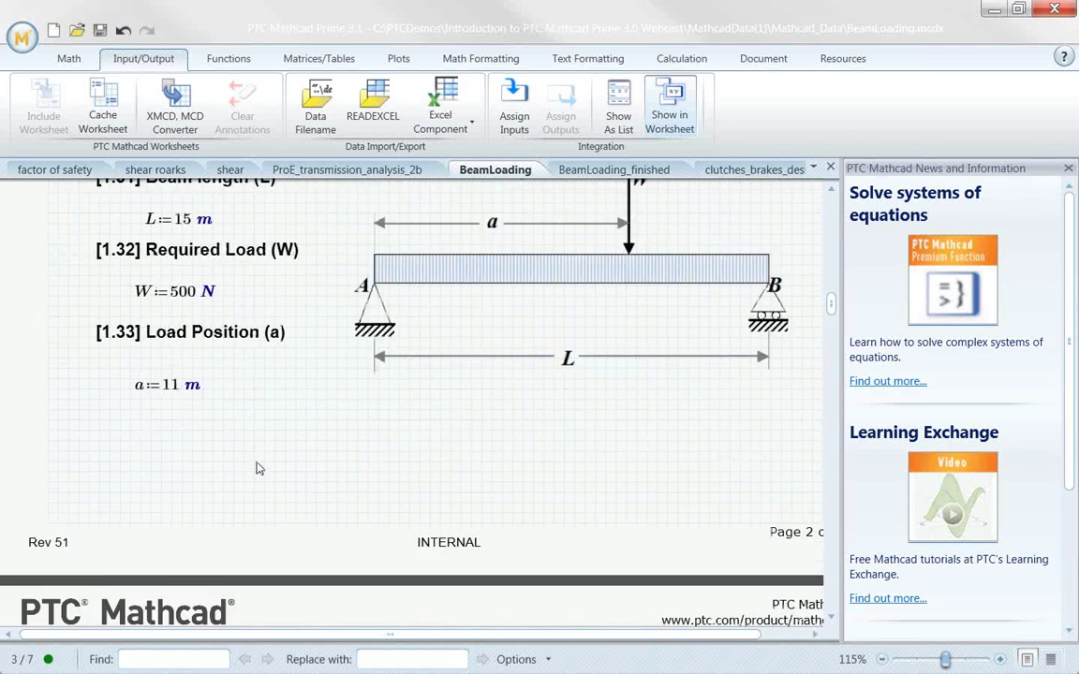
scroll(281, 468, down, 1)
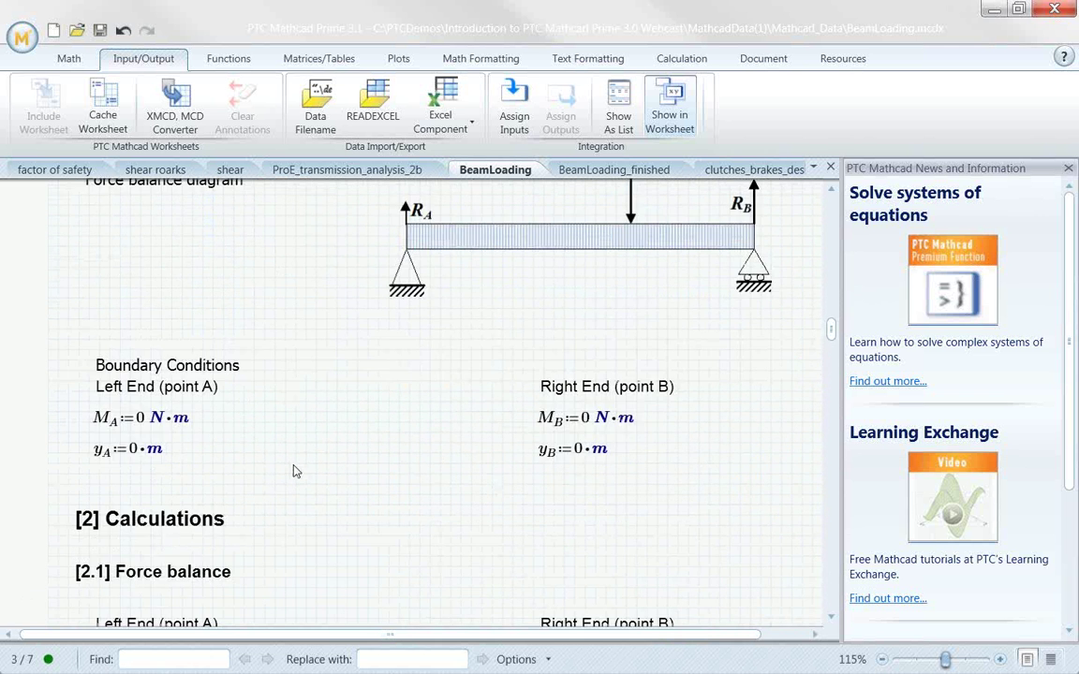
scroll(392, 510, down, 5)
scroll(375, 508, down, 3)
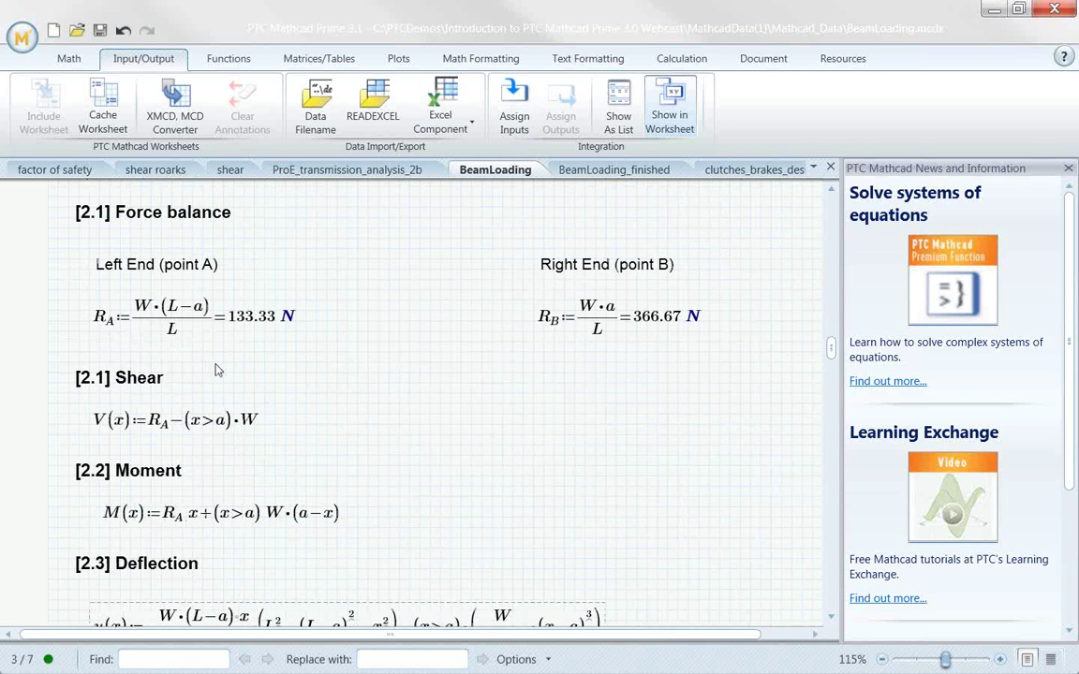
Switch to the BeamLoading_finished worksheet and review its material, beam and load inputs through to the deflection at x=L/2
click(593, 170)
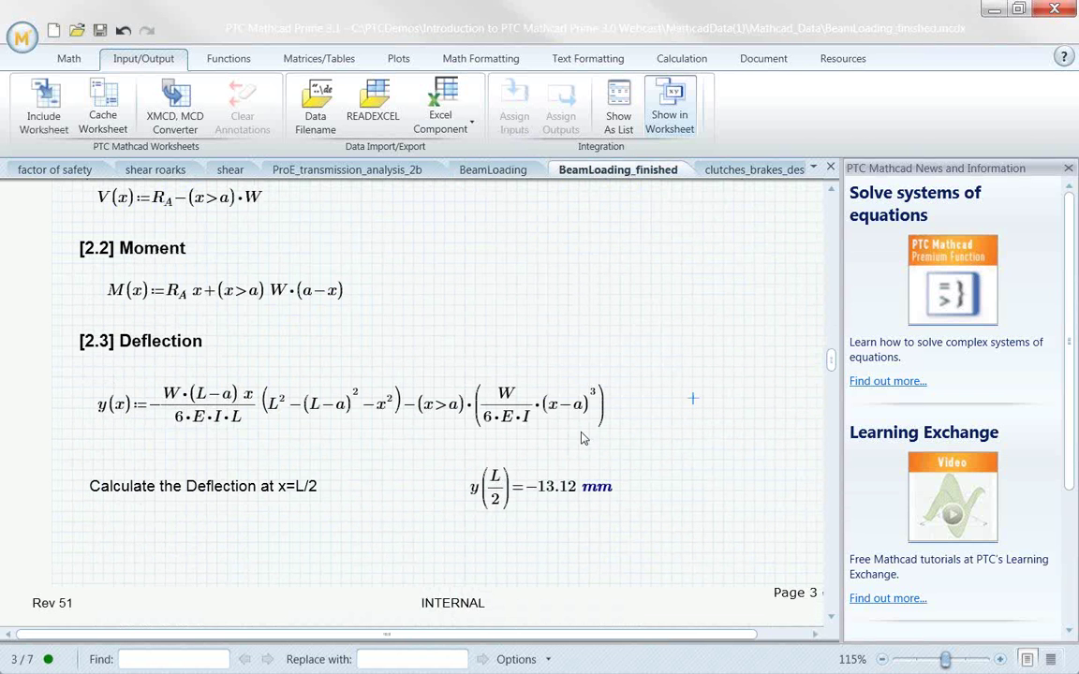
scroll(464, 465, up, 3)
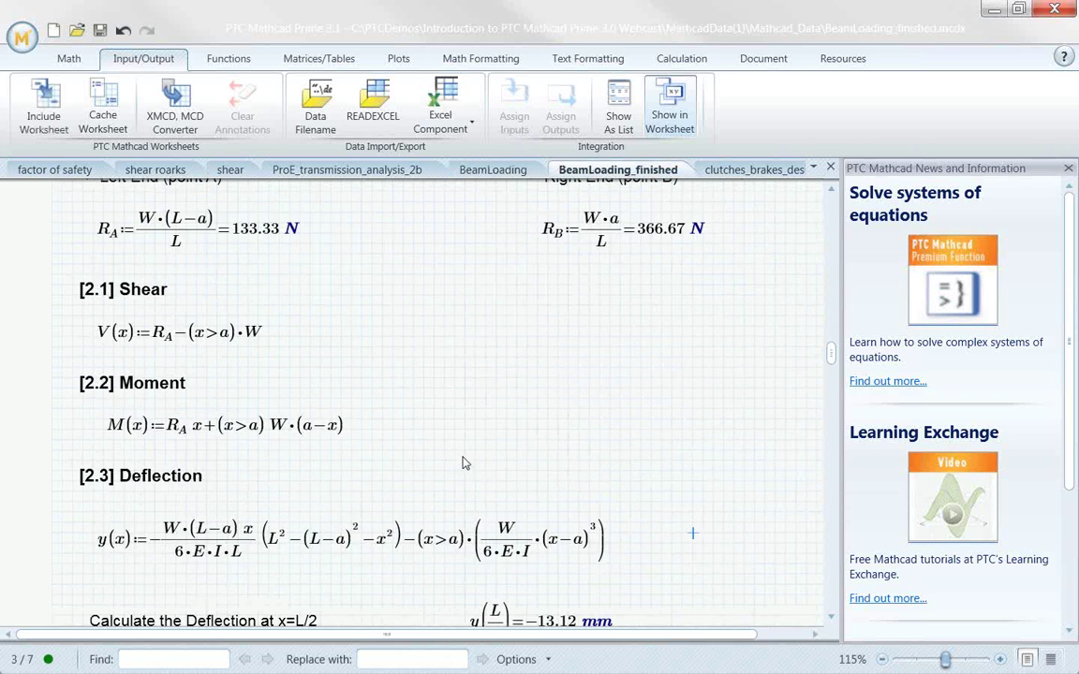
scroll(465, 463, up, 9)
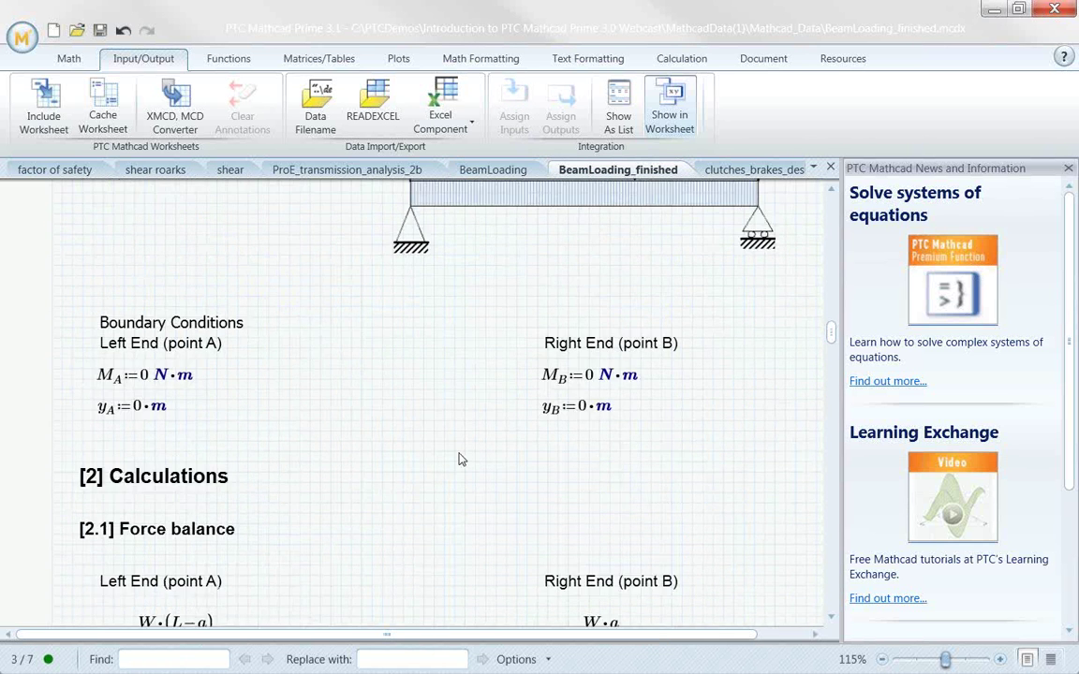
scroll(459, 458, up, 15)
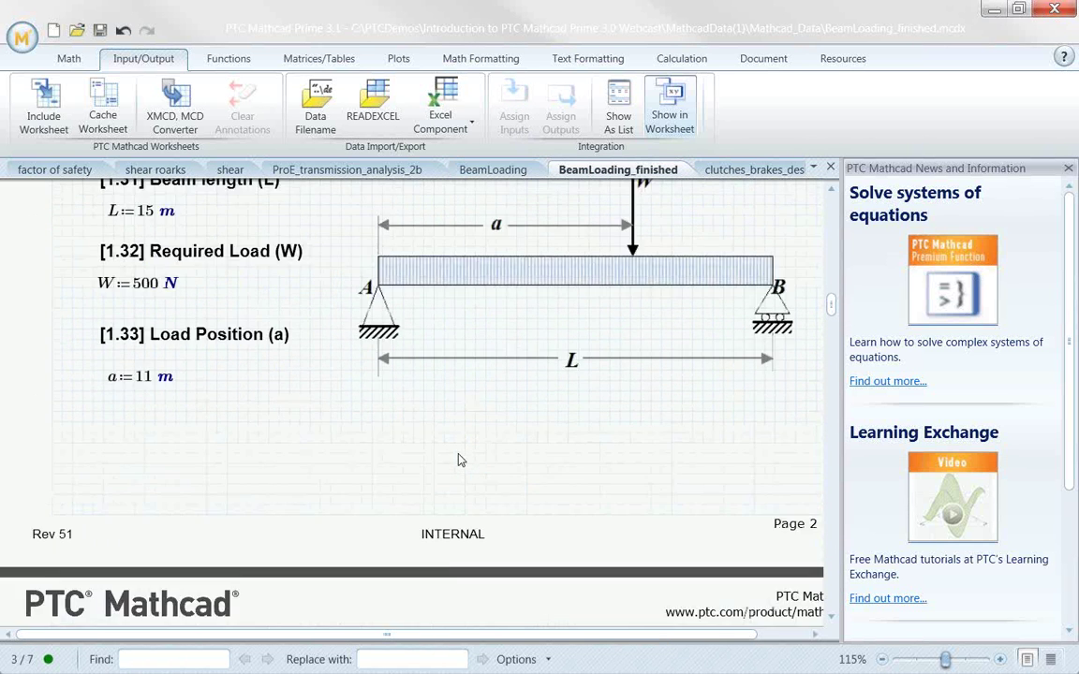
scroll(459, 459, up, 3)
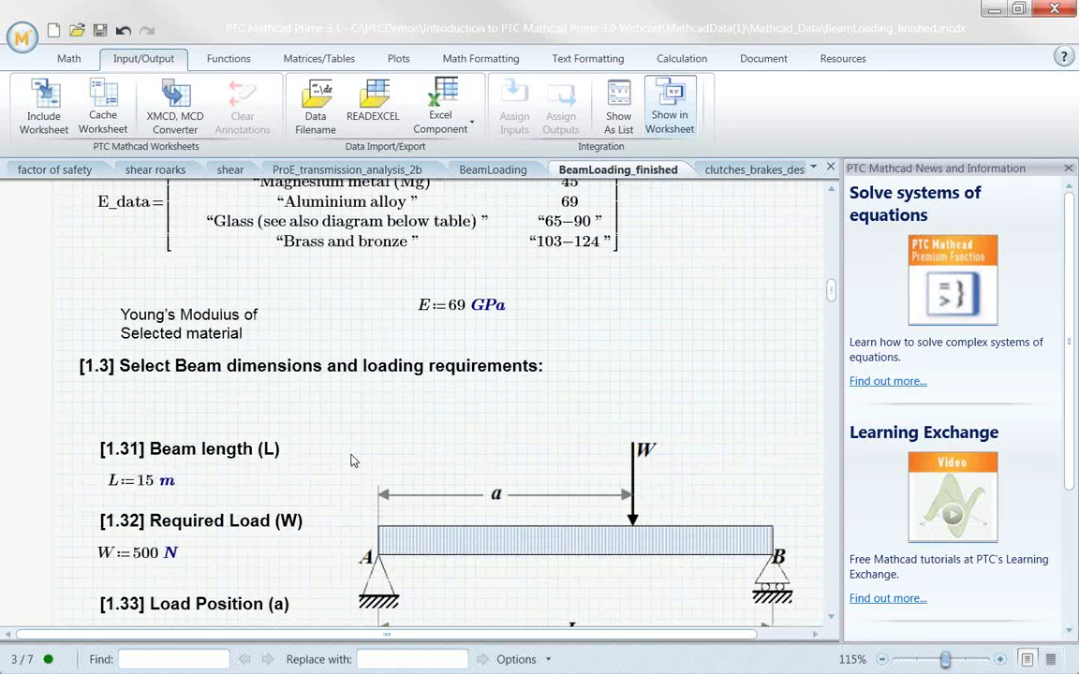
scroll(328, 435, down, 4)
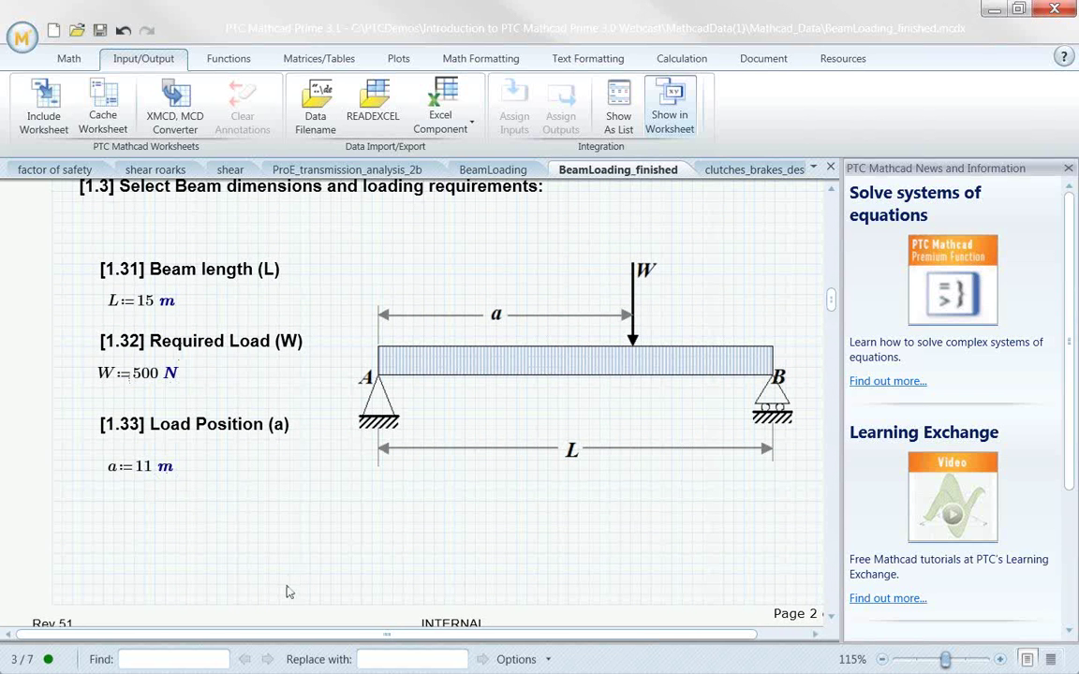
scroll(288, 588, down, 4)
scroll(289, 588, down, 13)
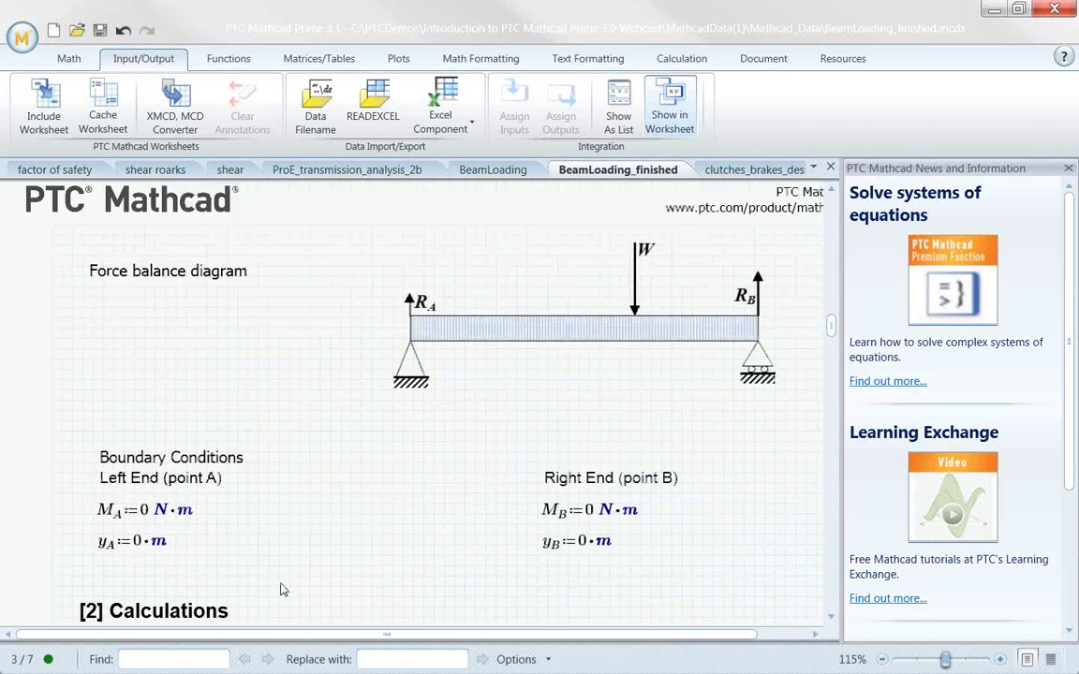
scroll(282, 587, down, 4)
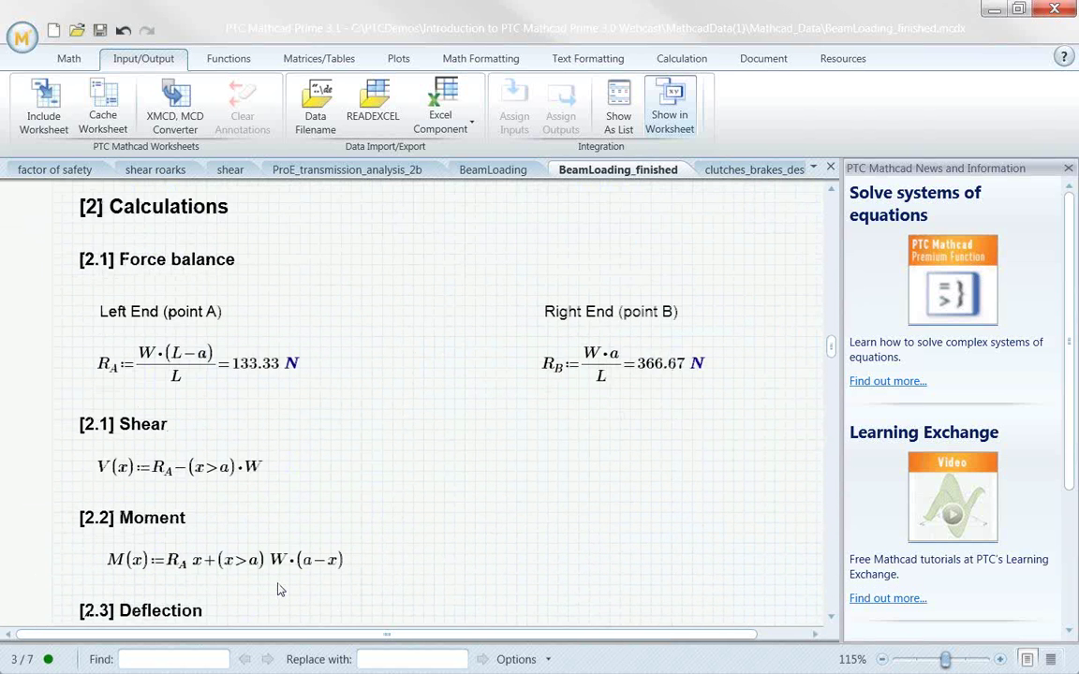
scroll(277, 588, down, 3)
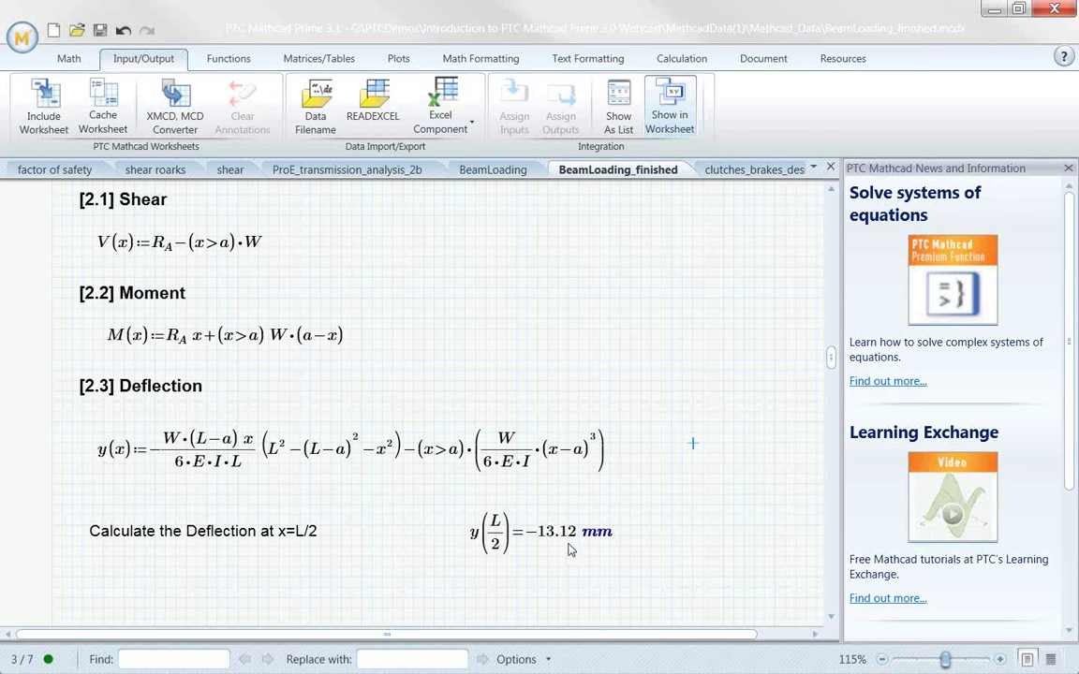
Set the required load W to 800 N in the finished worksheet and check the recalculated deflection at x=L/2
scroll(573, 561, up, 5)
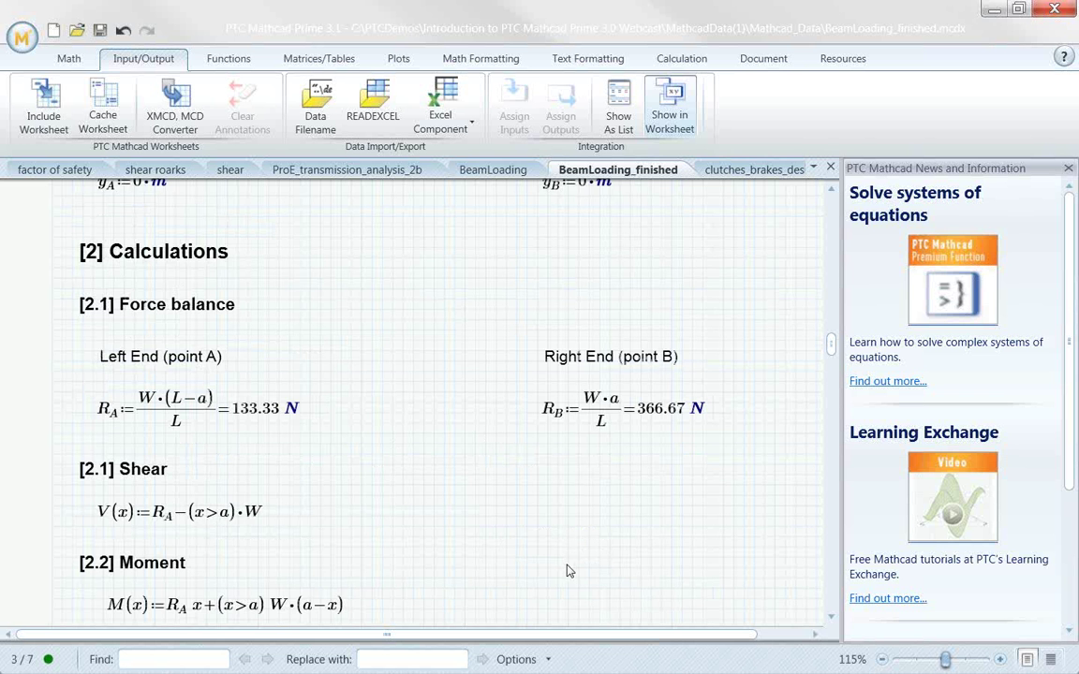
scroll(566, 571, up, 3)
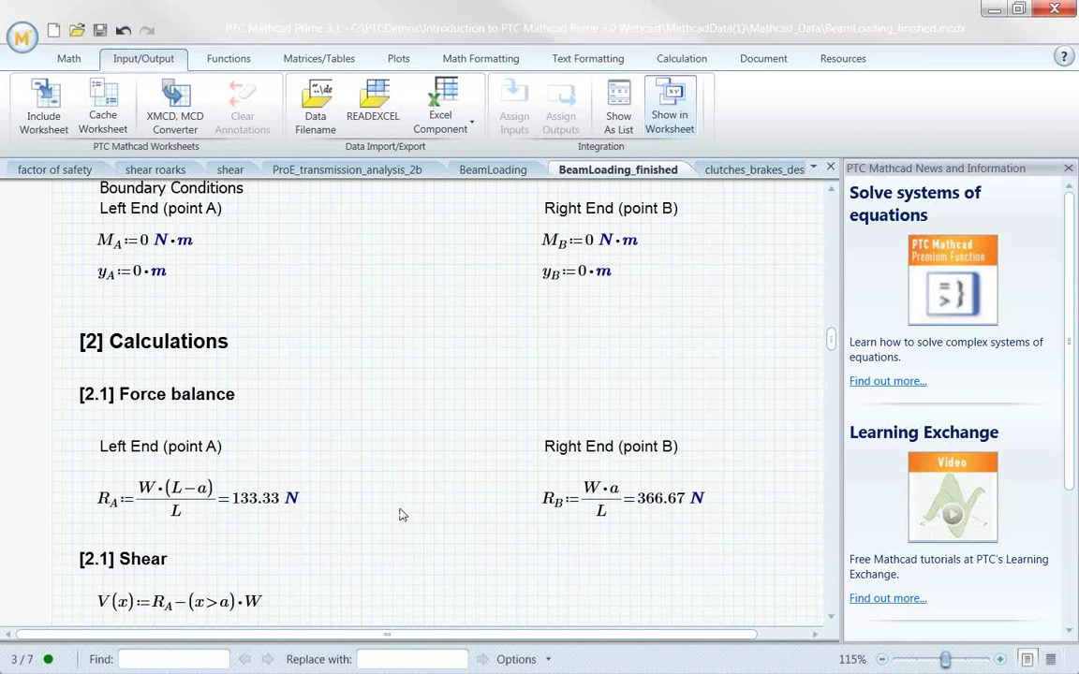
scroll(396, 505, up, 3)
scroll(330, 458, up, 5)
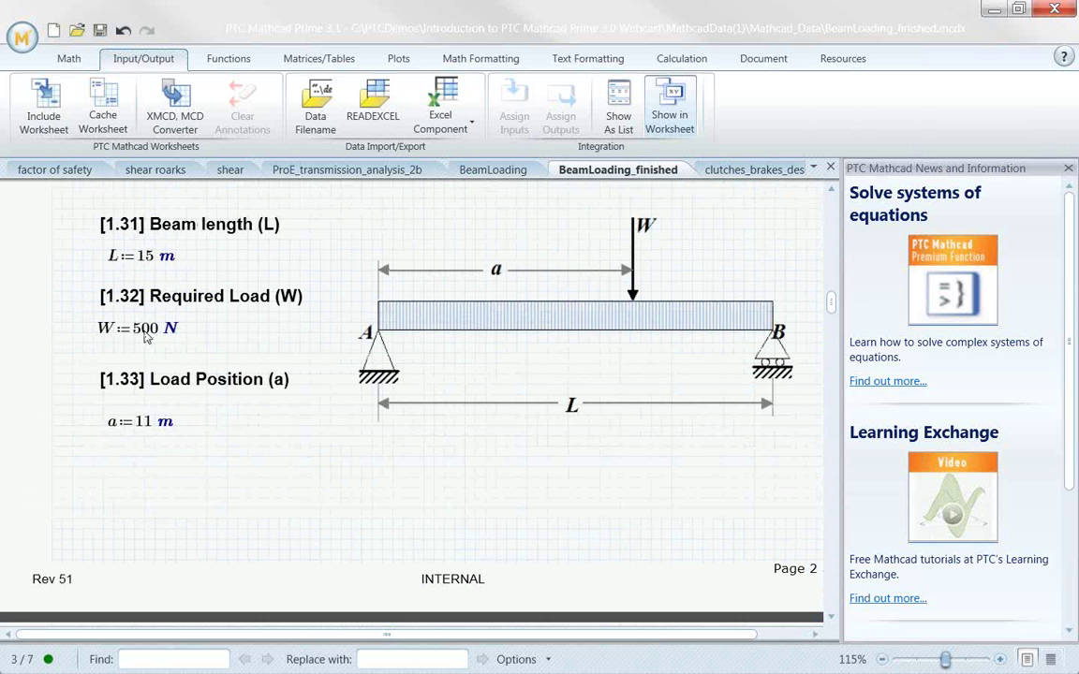
click(146, 338)
key(BackSpace)
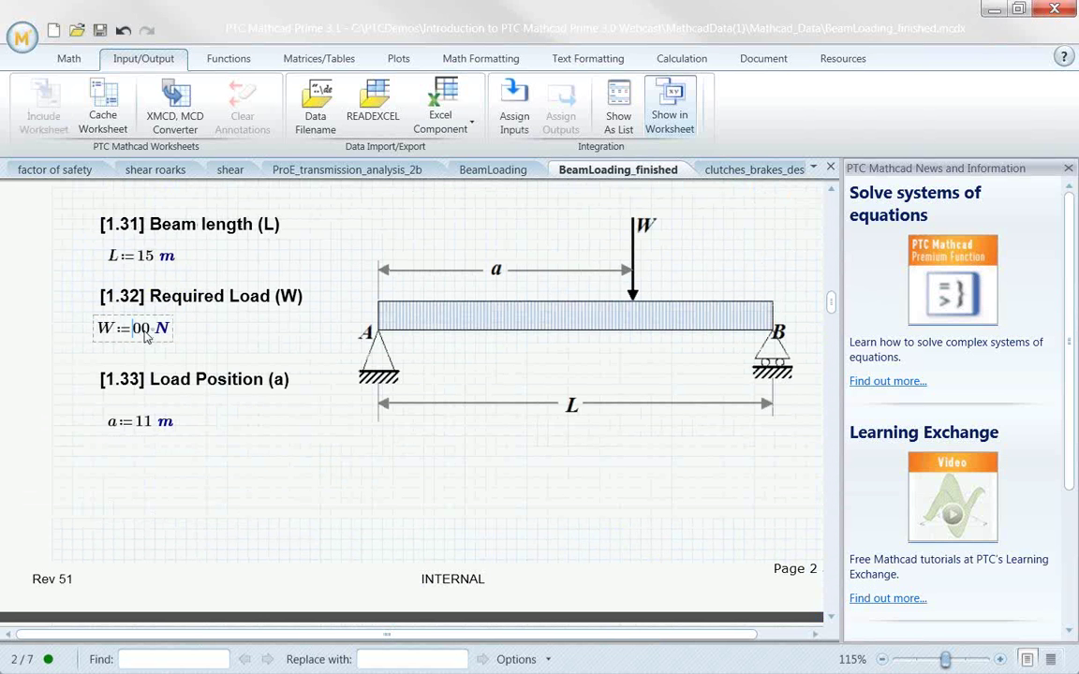
text(8)
click(246, 337)
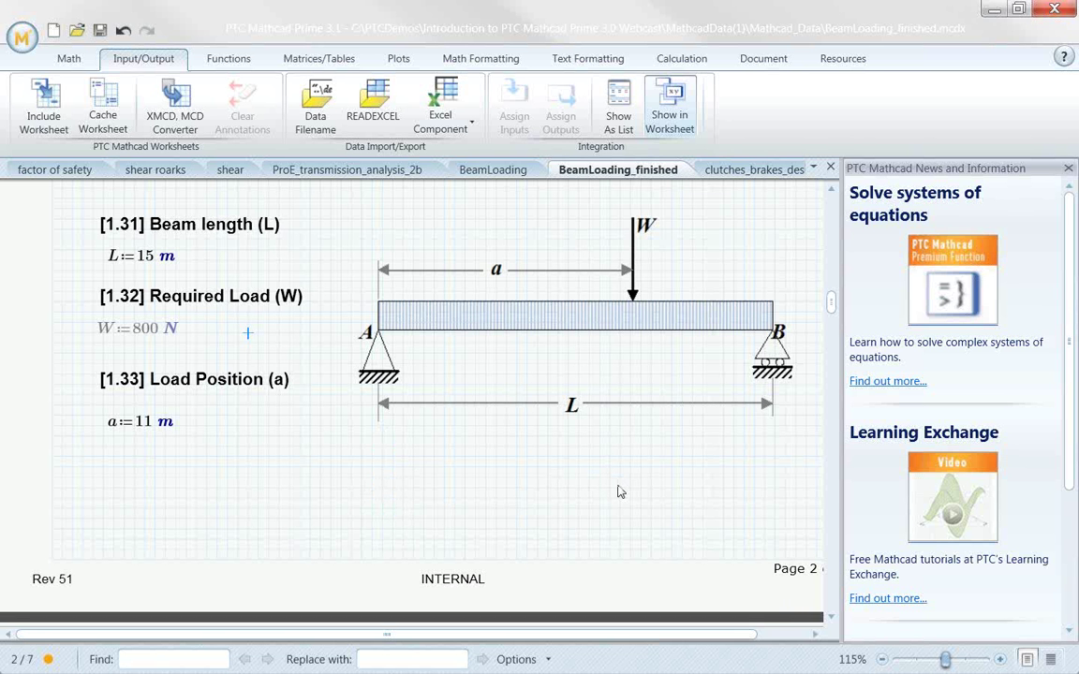
scroll(572, 504, down, 4)
scroll(572, 504, down, 16)
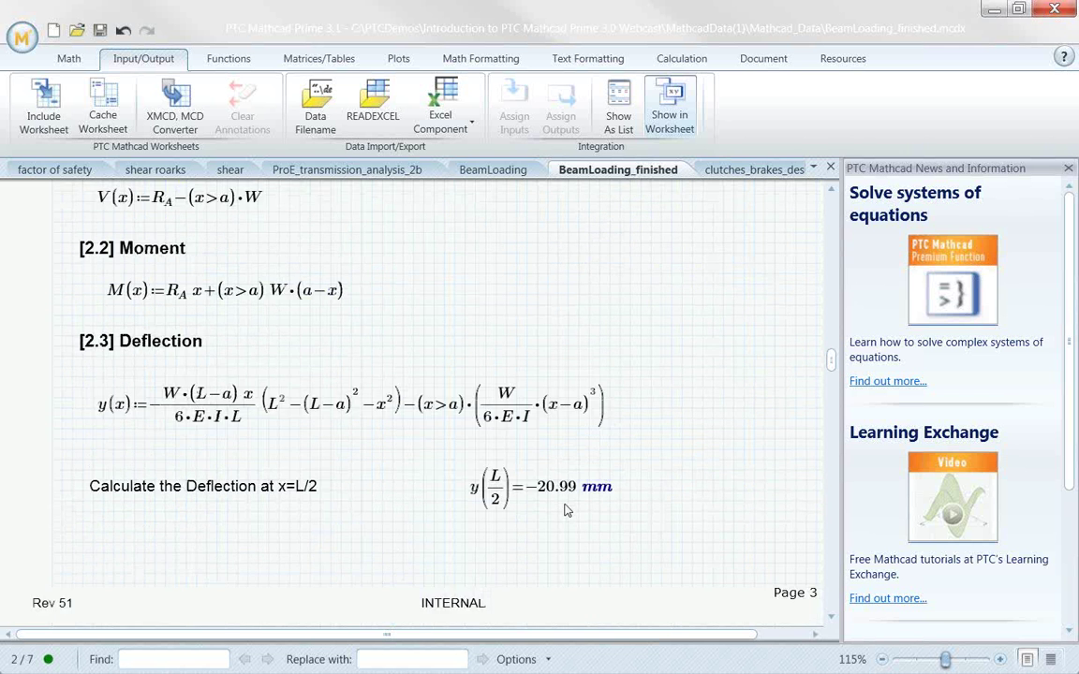
scroll(566, 510, down, 4)
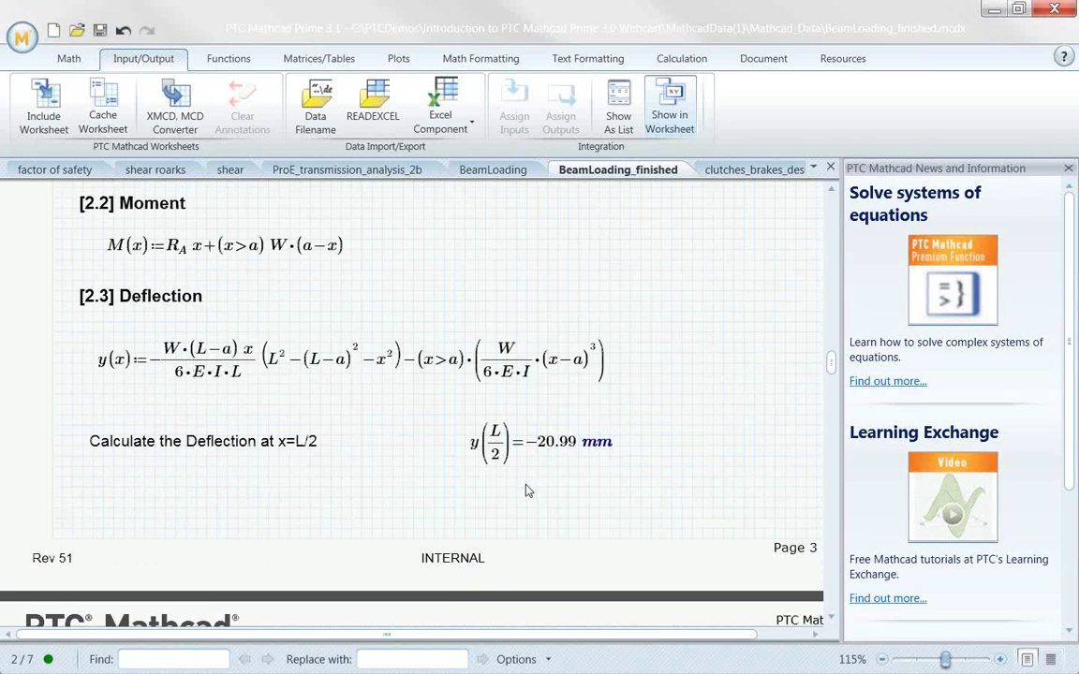
Show the built-in function categories alongside the moment and deflection formulas in the finished worksheet
scroll(527, 489, up, 1)
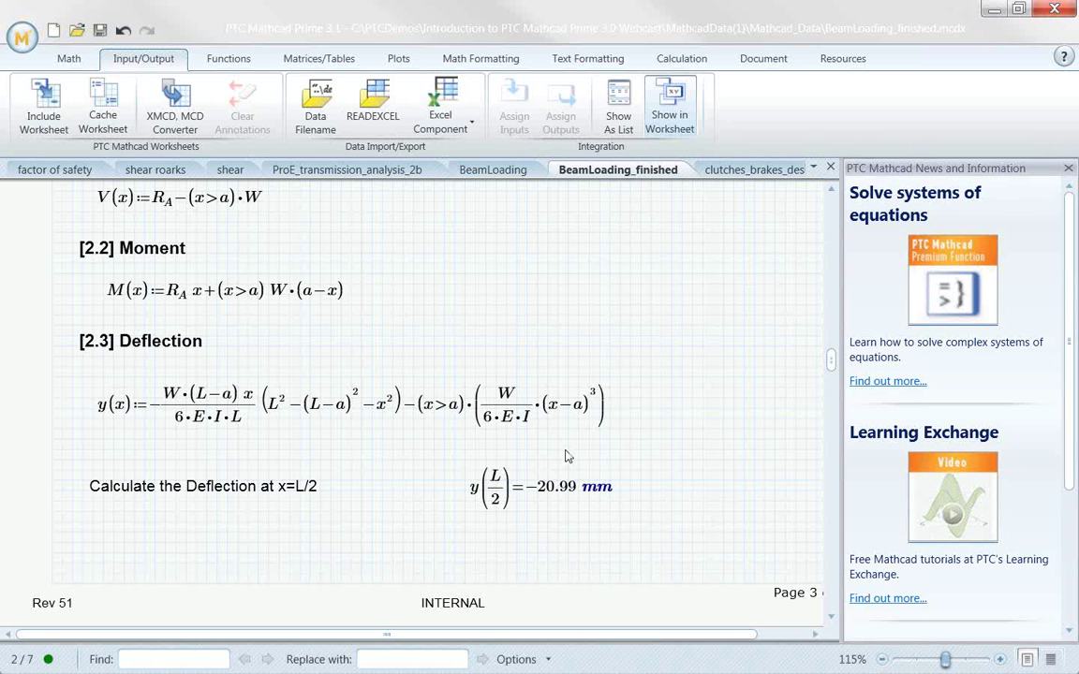
click(234, 60)
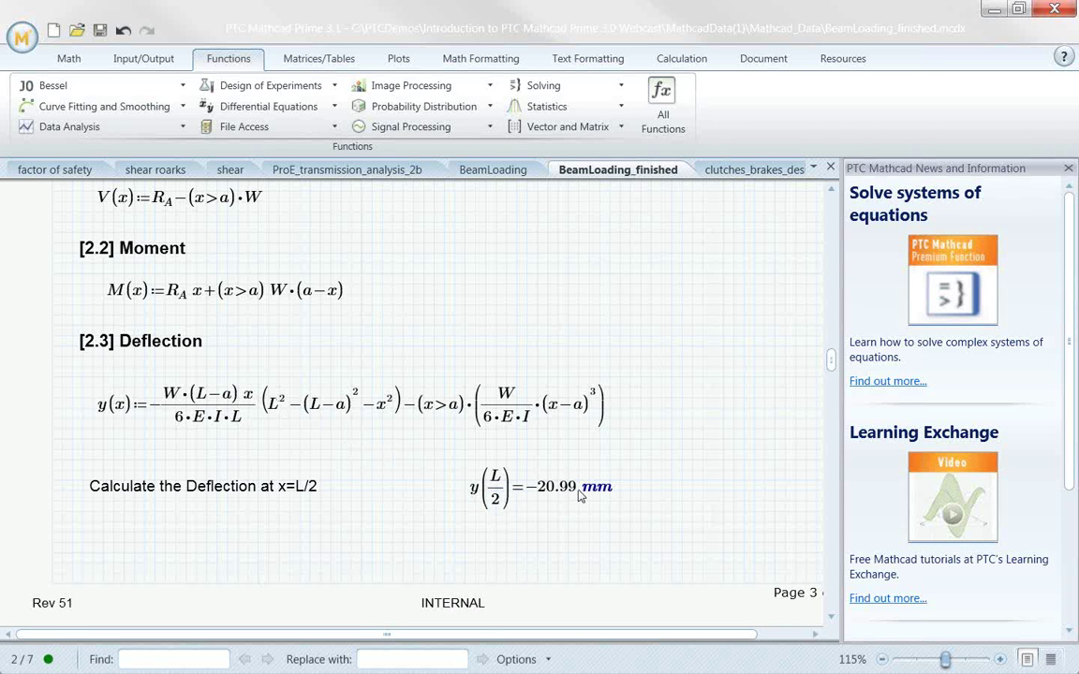
scroll(586, 529, down, 3)
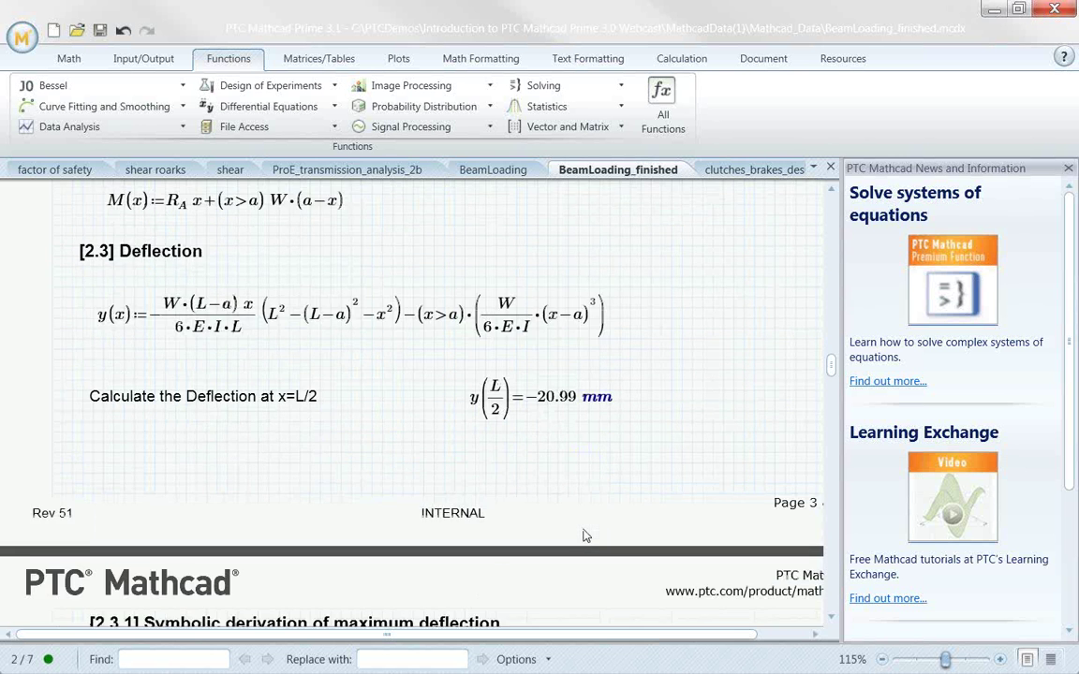
scroll(581, 534, up, 2)
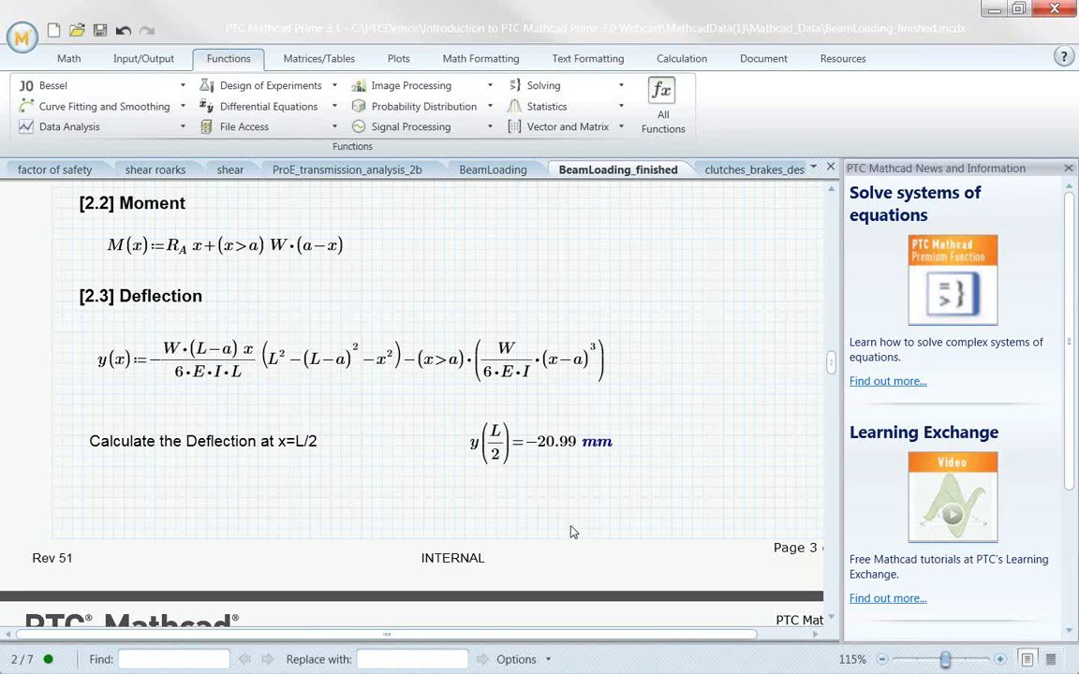
Expand the collapsed area in section [2.3.1] to review the symbolic derivation of maximum deflection, and collapse it again
scroll(587, 527, down, 1)
scroll(587, 527, down, 5)
scroll(580, 518, down, 4)
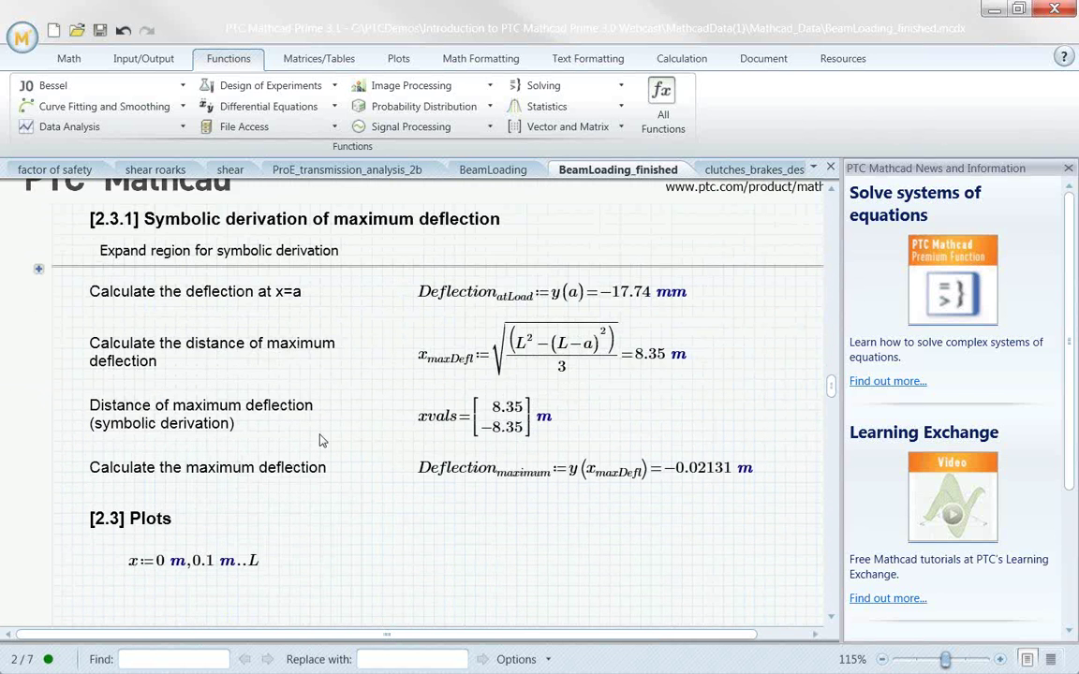
click(36, 269)
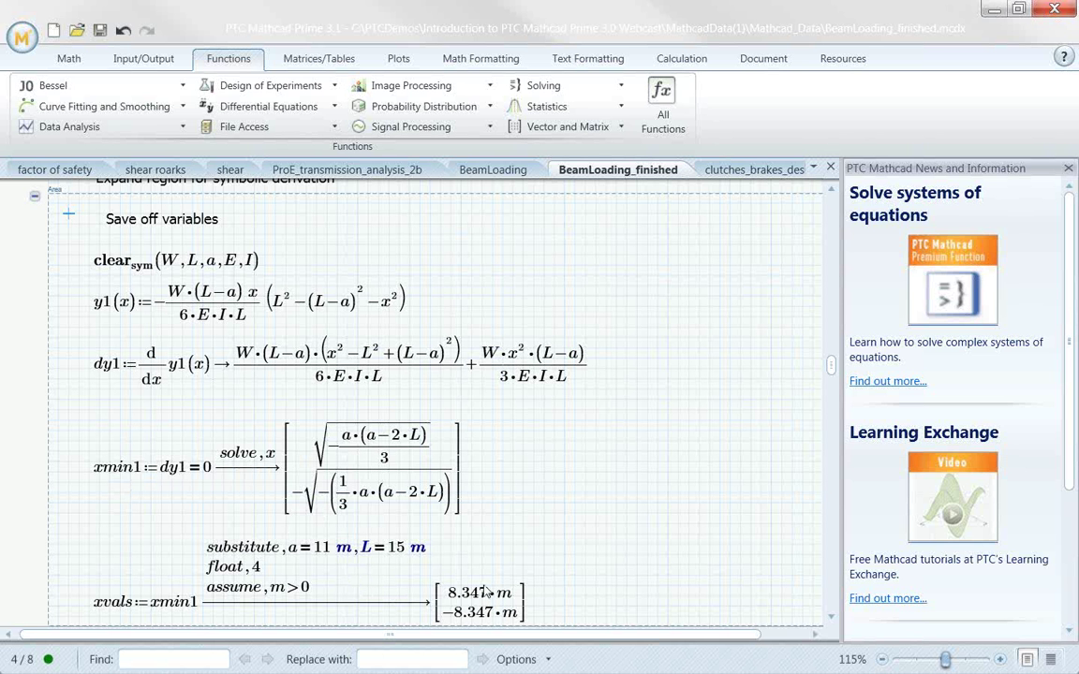
scroll(477, 585, down, 1)
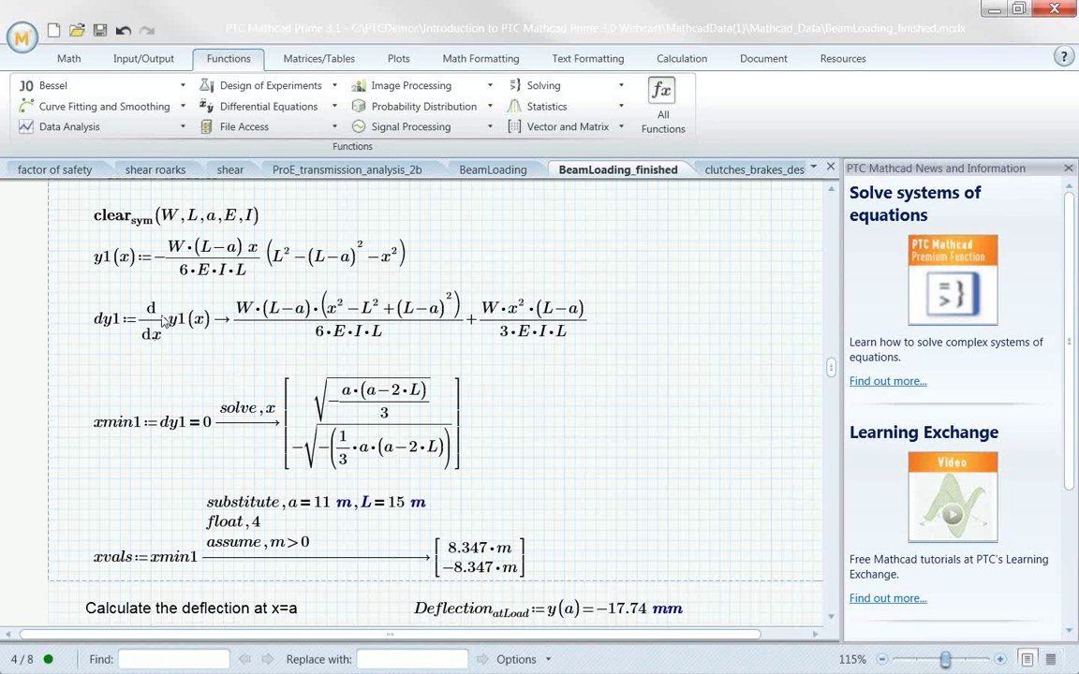
scroll(320, 489, down, 4)
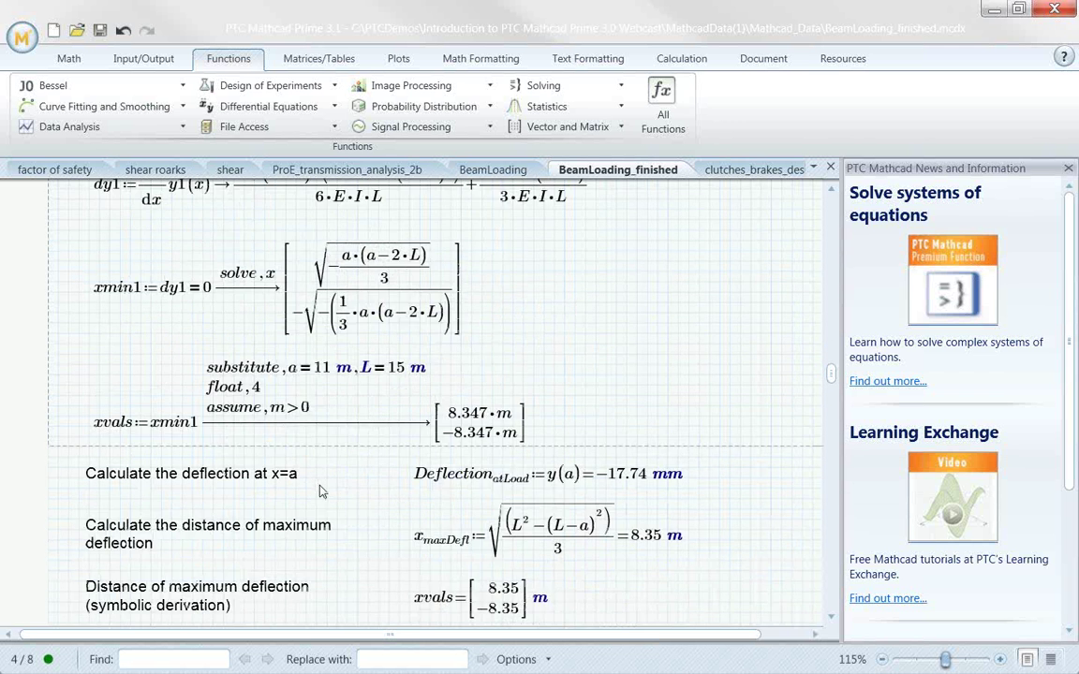
scroll(316, 470, up, 6)
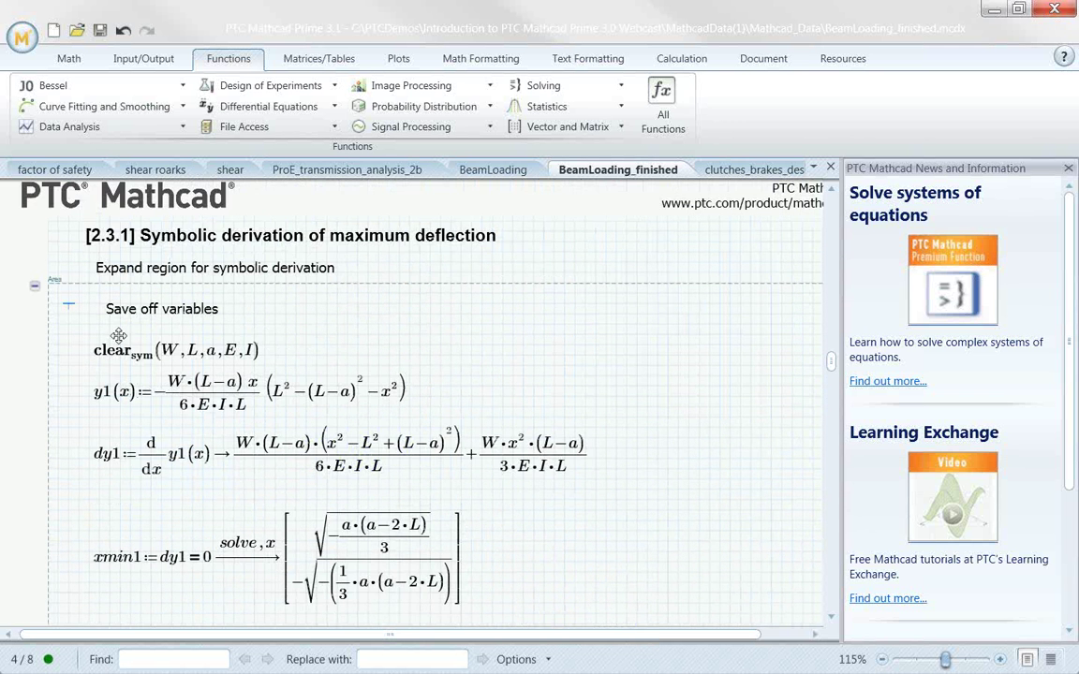
click(37, 298)
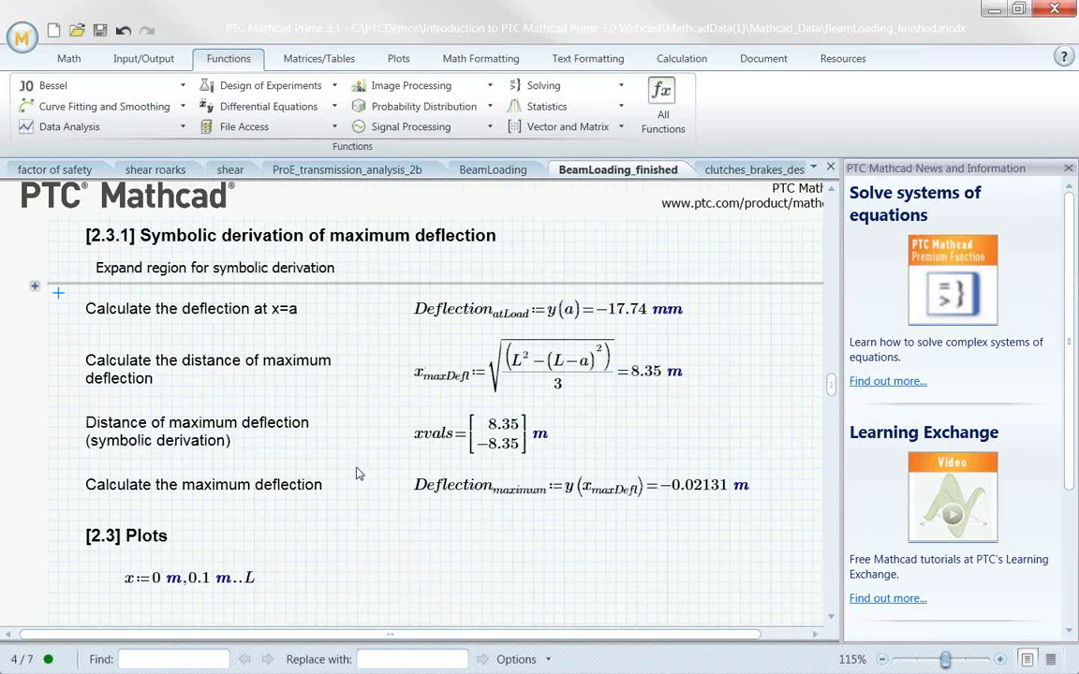
Review the shear and moment plots, the summary of calculations and the Appendix A program with its deflection contour plot
scroll(356, 472, down, 3)
scroll(357, 473, down, 3)
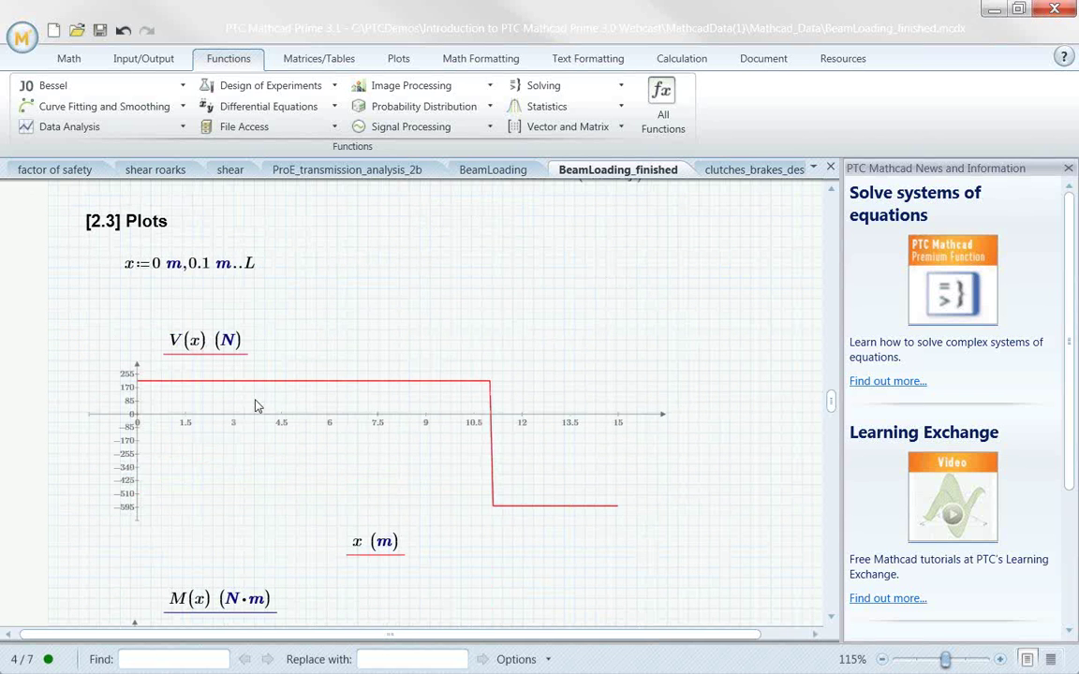
click(263, 404)
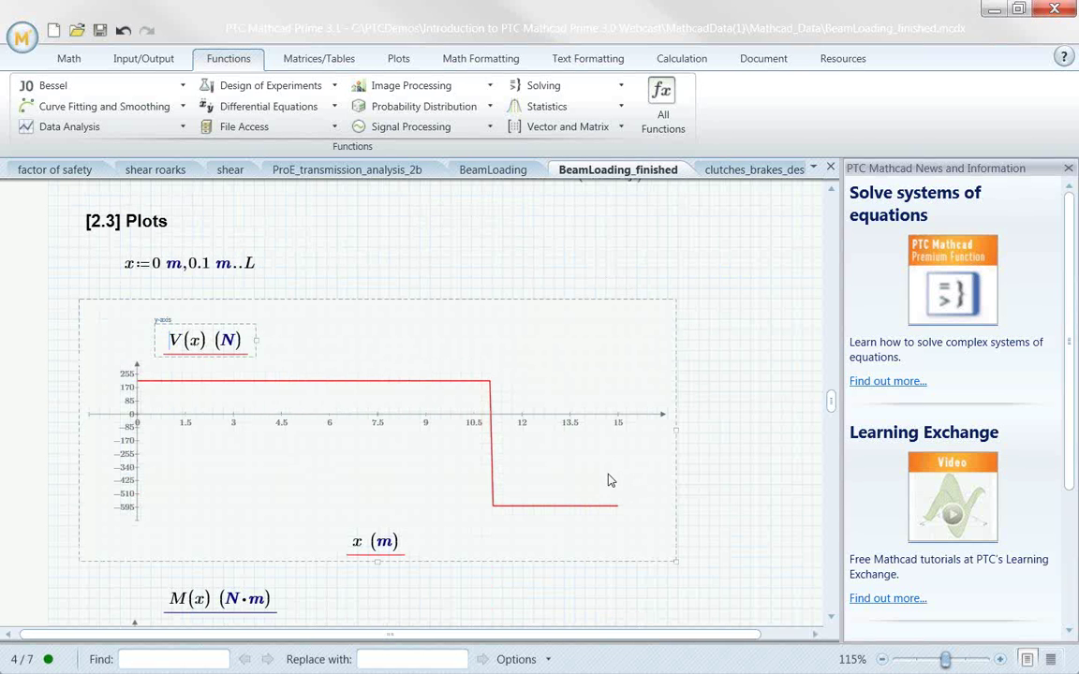
scroll(348, 505, down, 5)
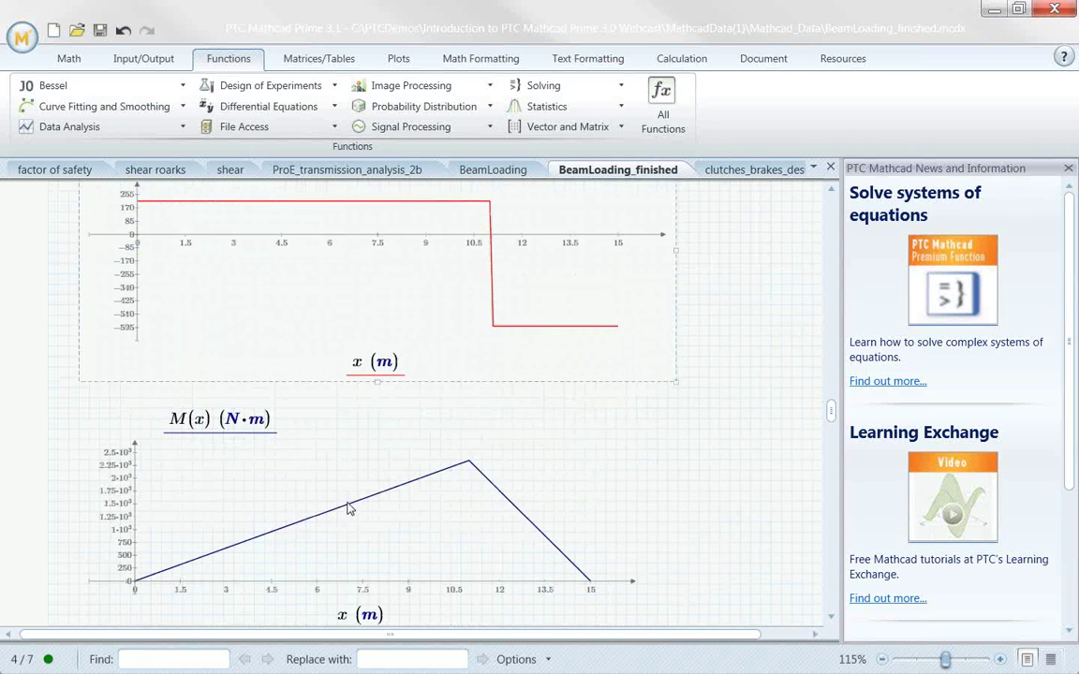
scroll(351, 507, down, 5)
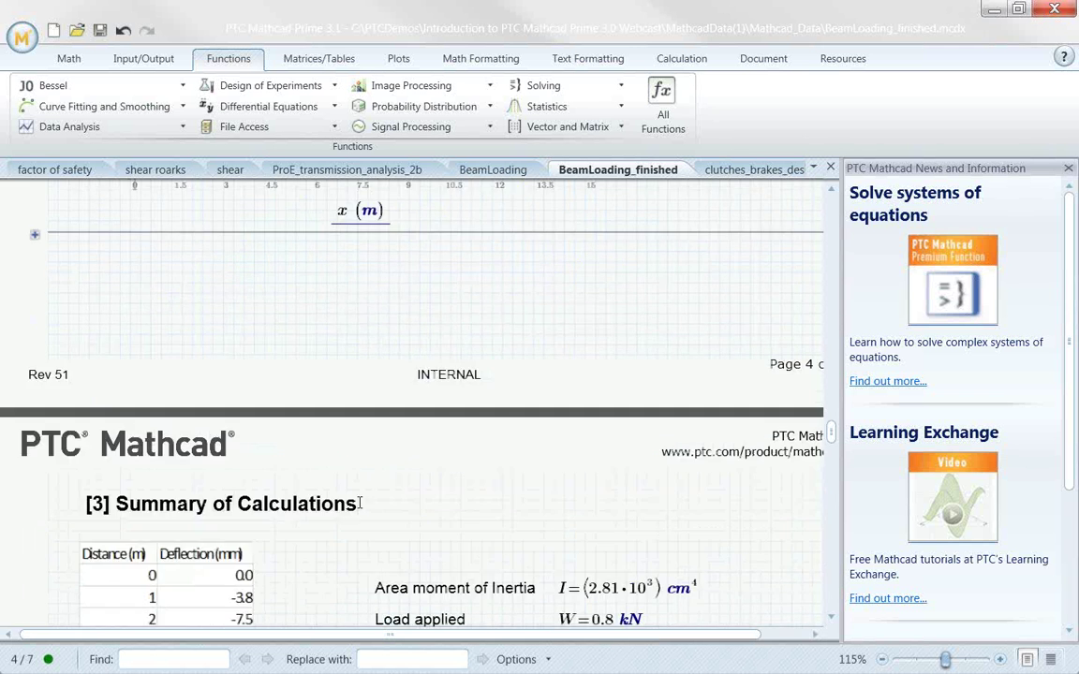
scroll(356, 505, down, 8)
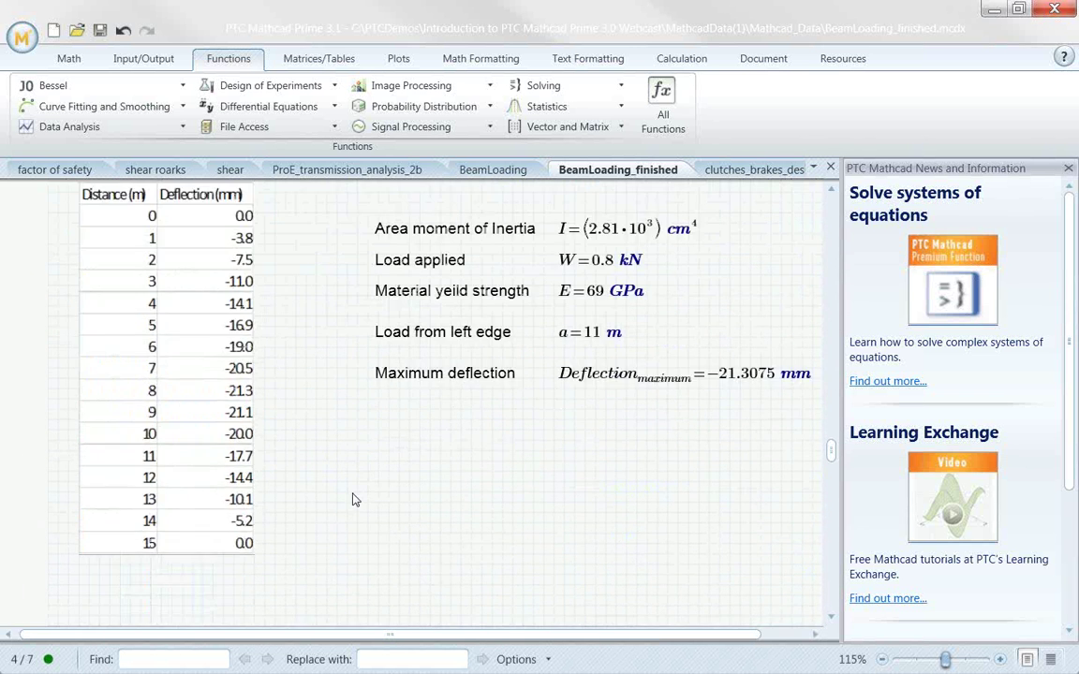
scroll(353, 501, down, 15)
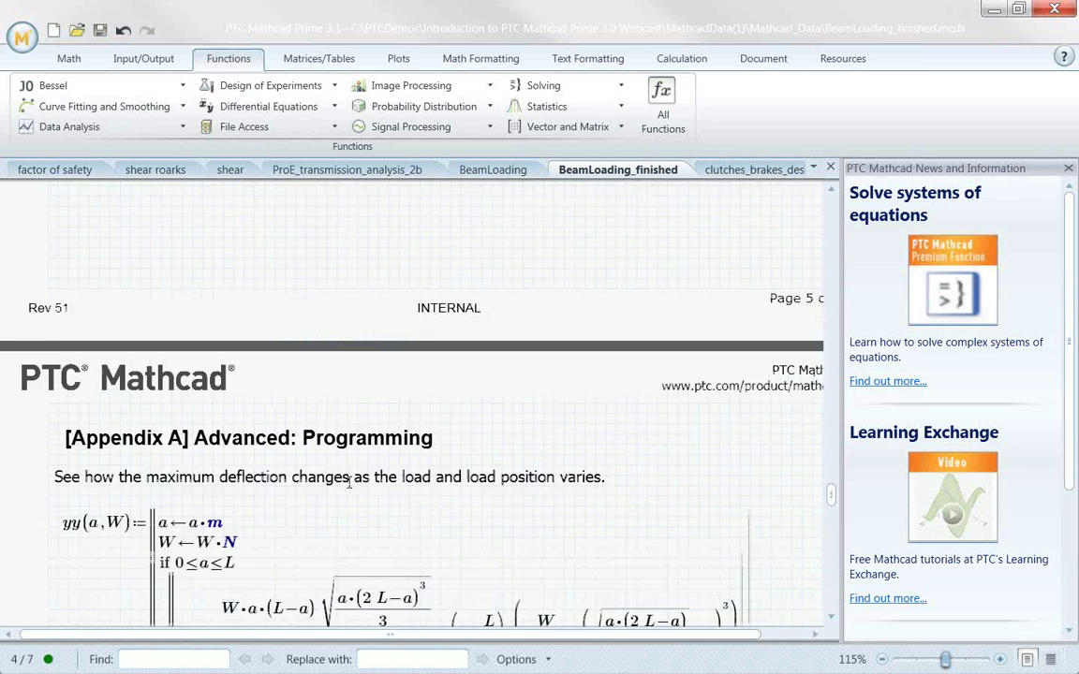
scroll(349, 489, down, 10)
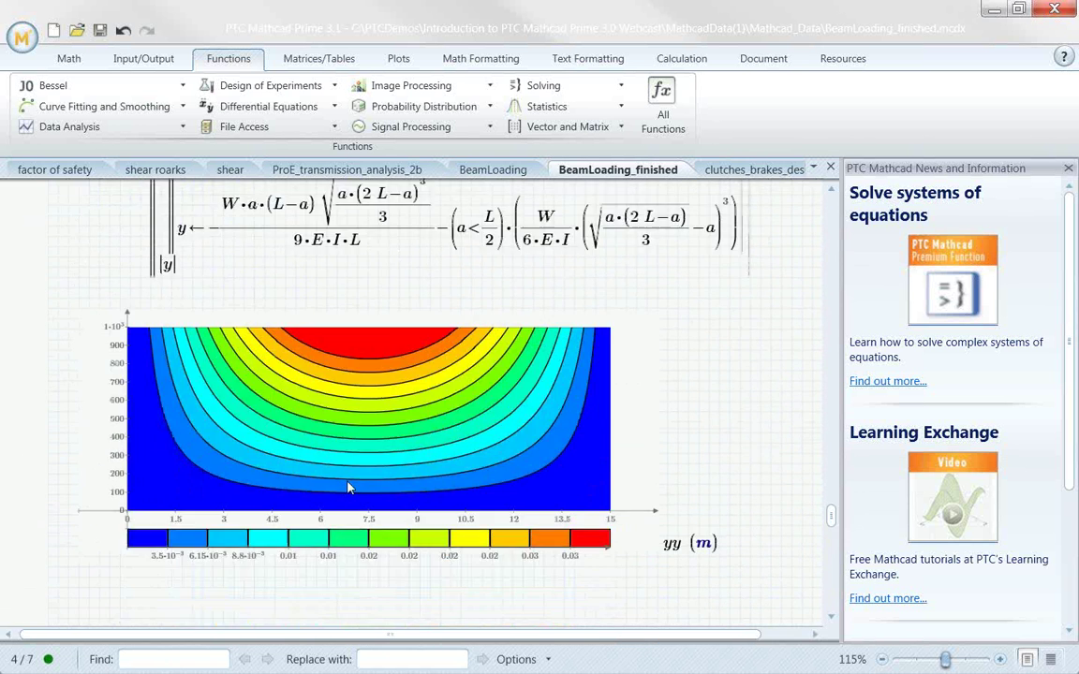
Examine the Appendix B solve blocks, looking back at how the minimum moment of inertia for the 500 N load is set up
scroll(343, 493, down, 10)
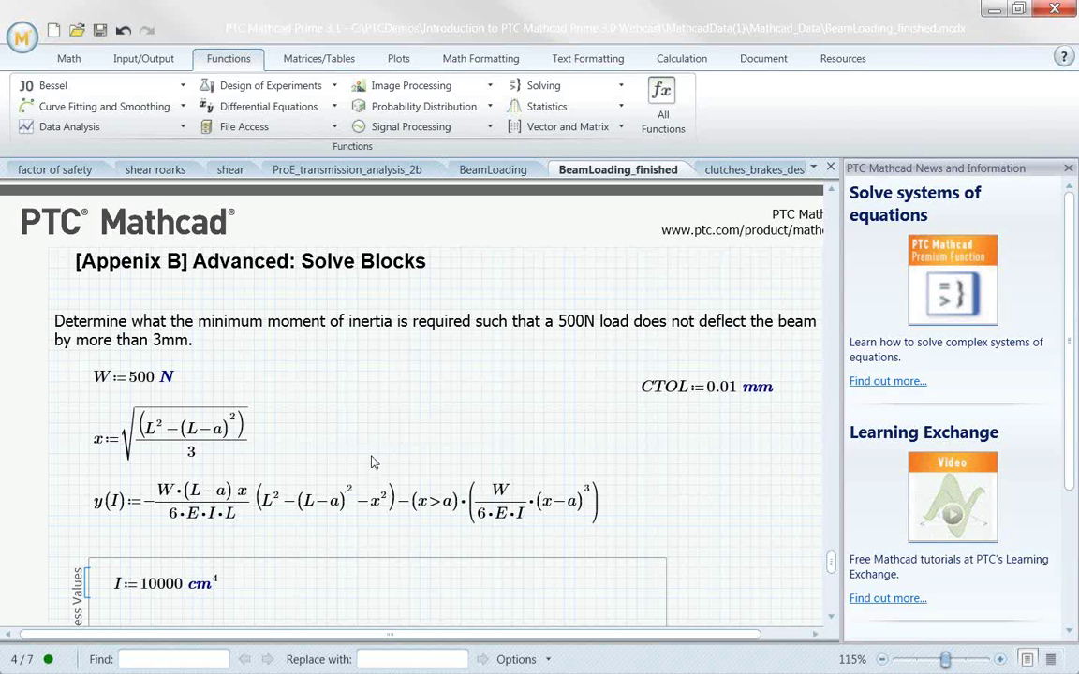
scroll(372, 462, down, 5)
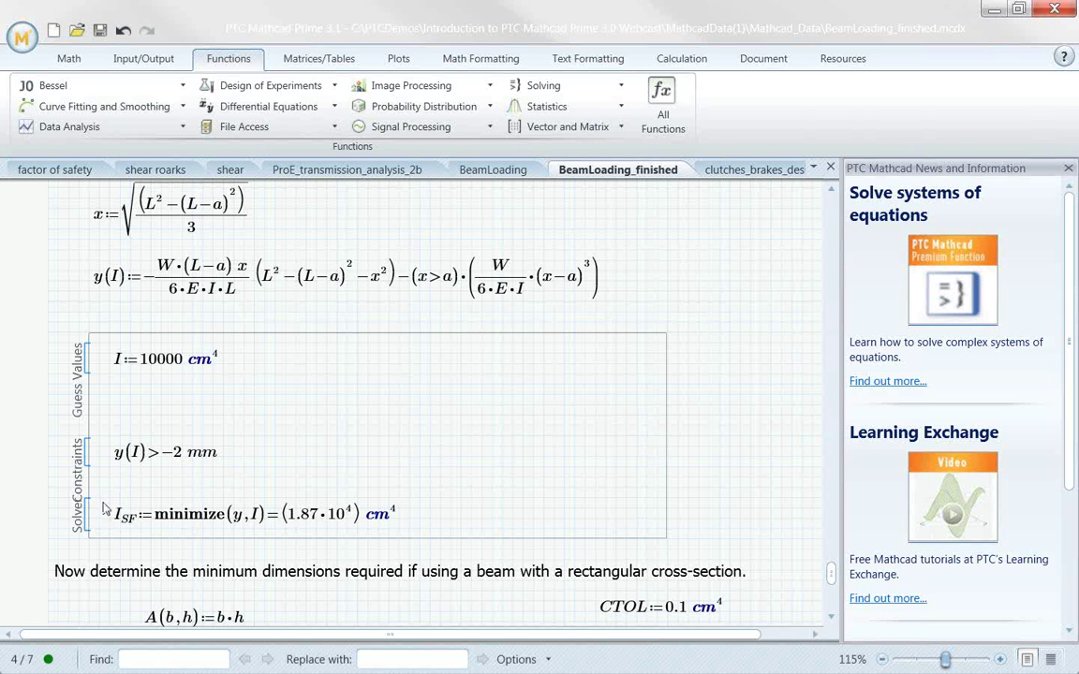
scroll(105, 508, down, 4)
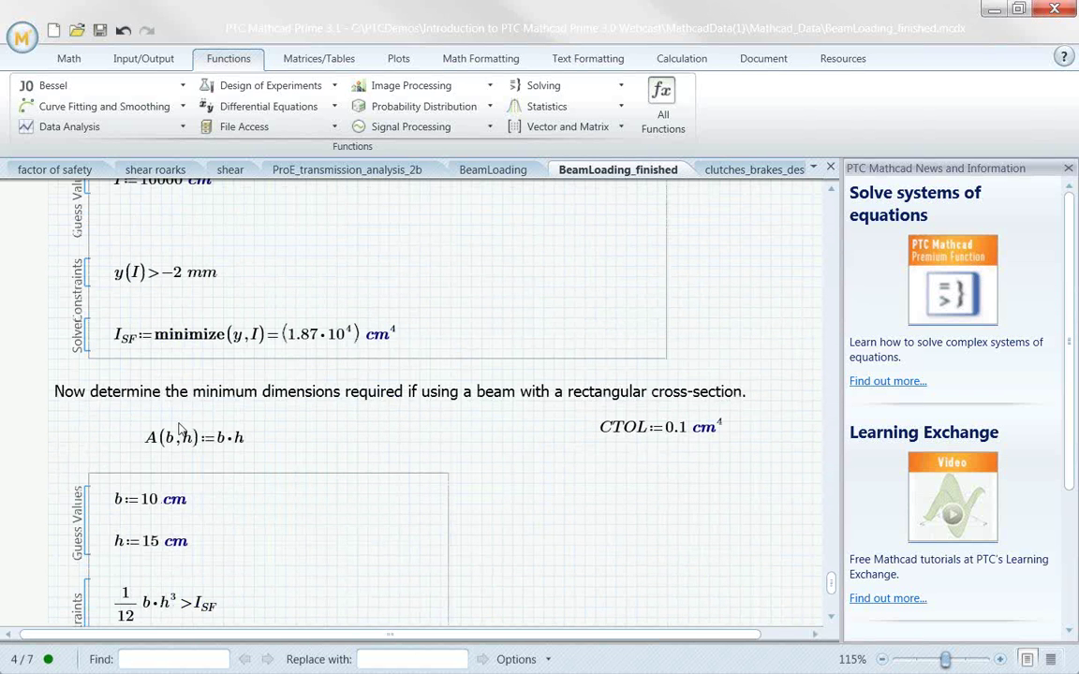
scroll(181, 429, down, 4)
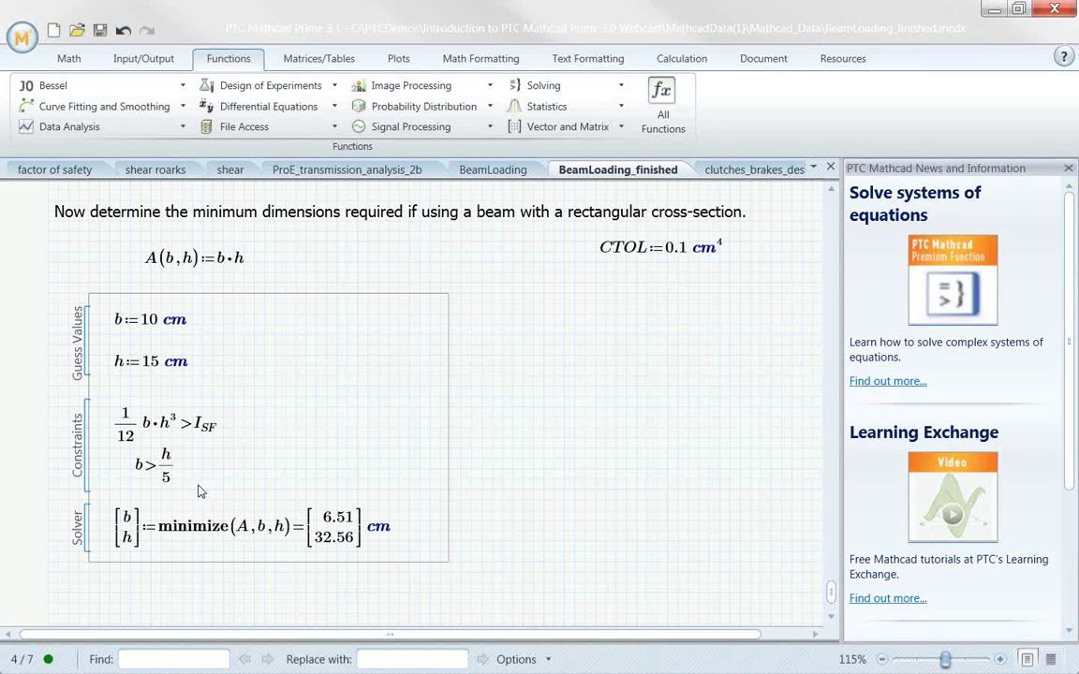
scroll(201, 491, up, 1)
scroll(201, 490, up, 12)
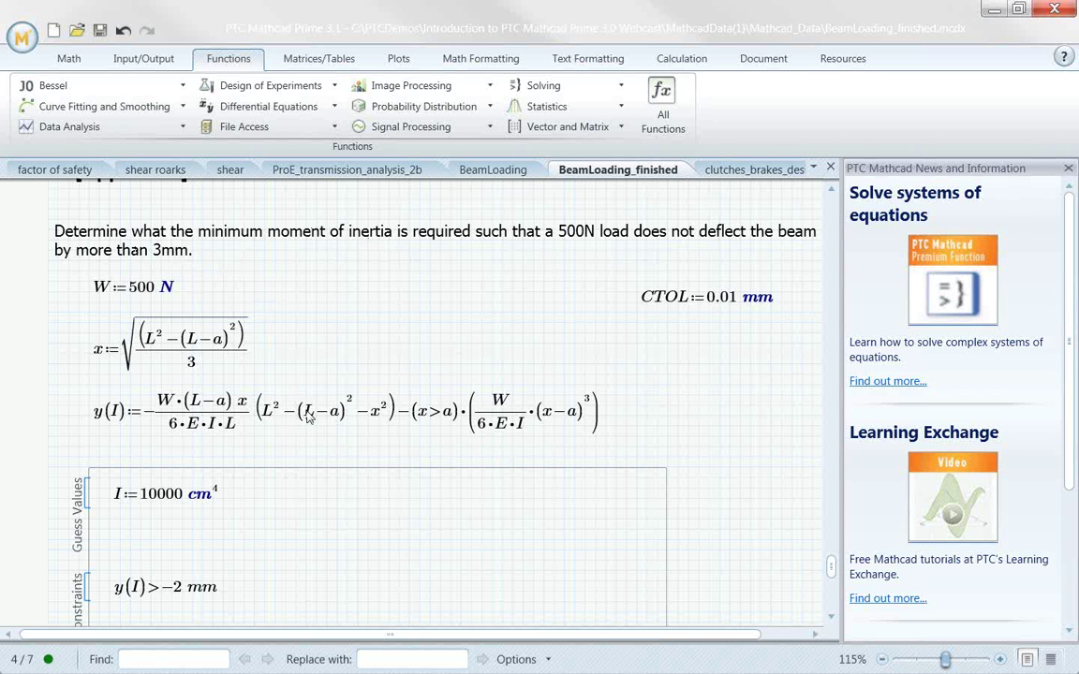
Examine the rectangular cross-section solve block, including its guess values, the b > h/5 constraint and the minimize solver
scroll(303, 426, down, 3)
scroll(300, 412, down, 6)
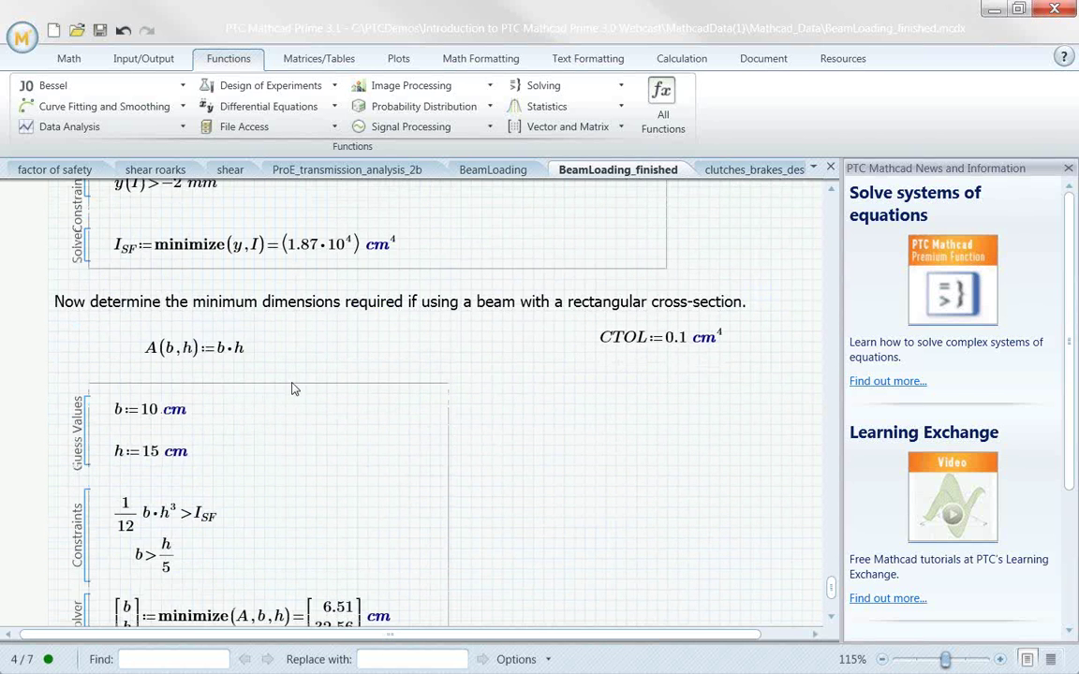
scroll(237, 454, down, 3)
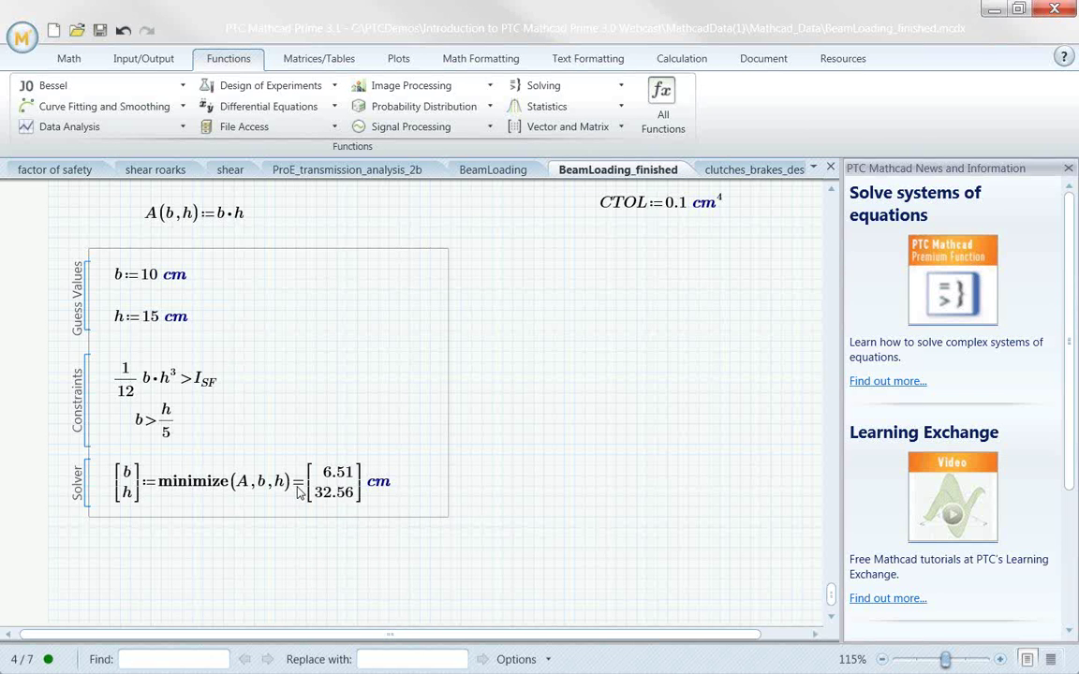
scroll(301, 498, down, 3)
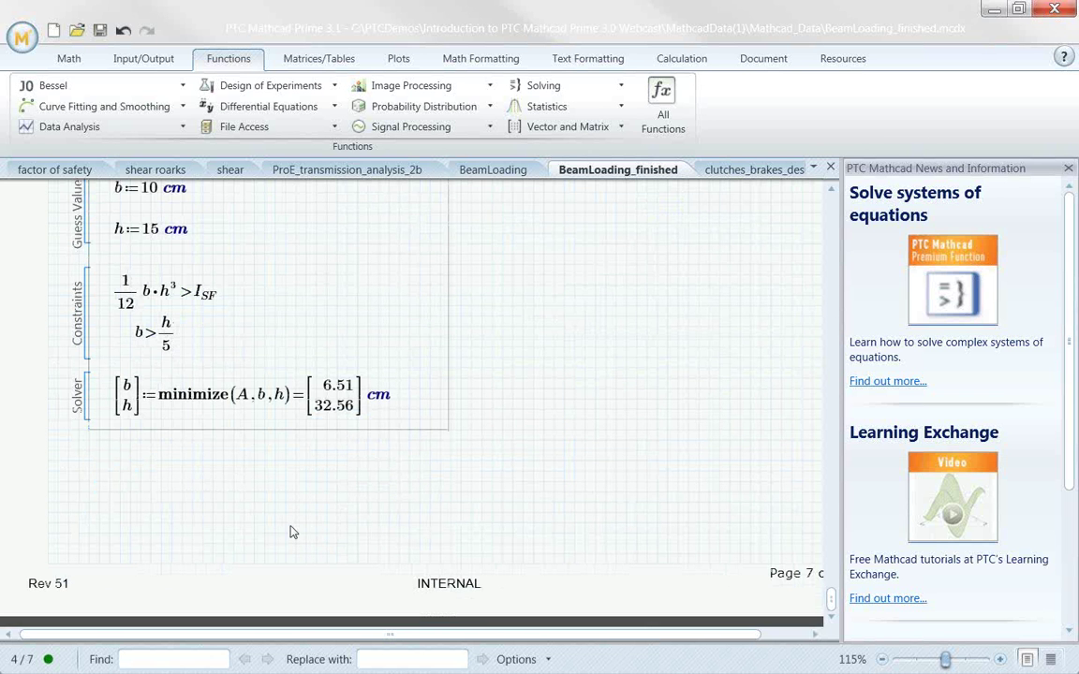
scroll(291, 532, up, 2)
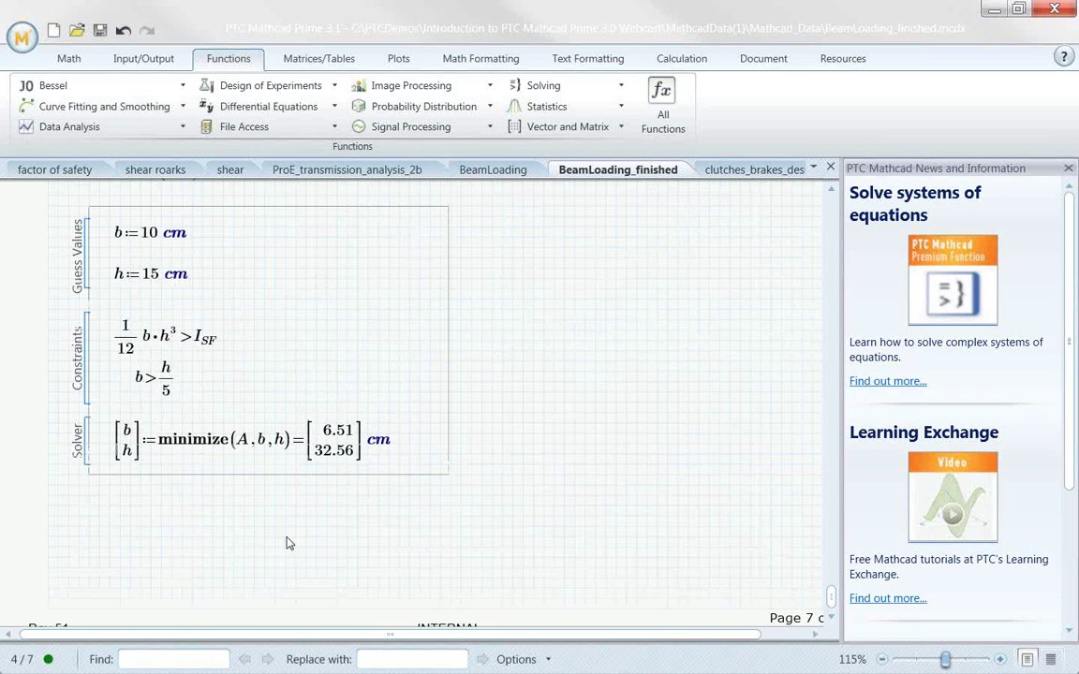
click(150, 382)
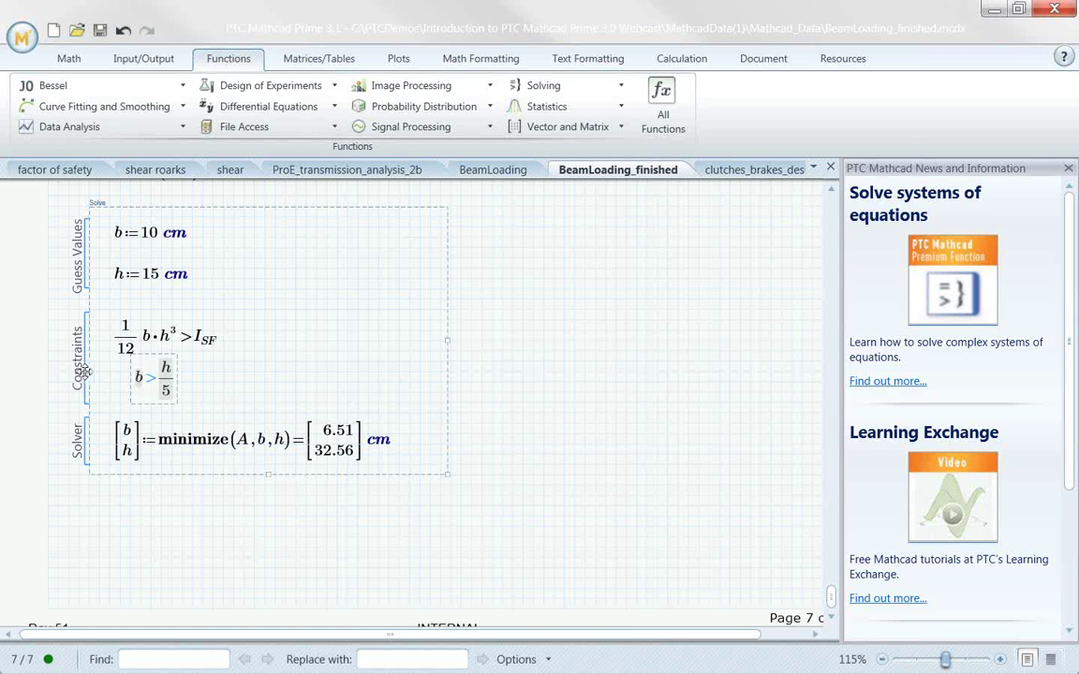
scroll(241, 498, down, 1)
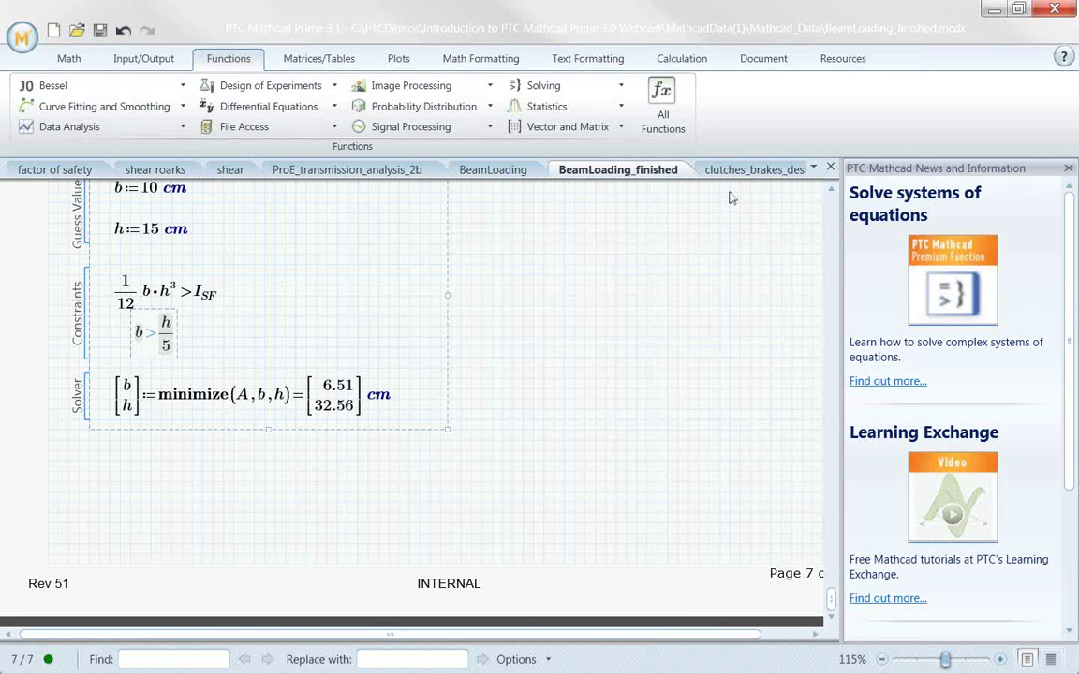
Switch to the clutches_brakes_design worksheet and go back to its introduction and disk clutch illustration
key(ctrl+Tab)
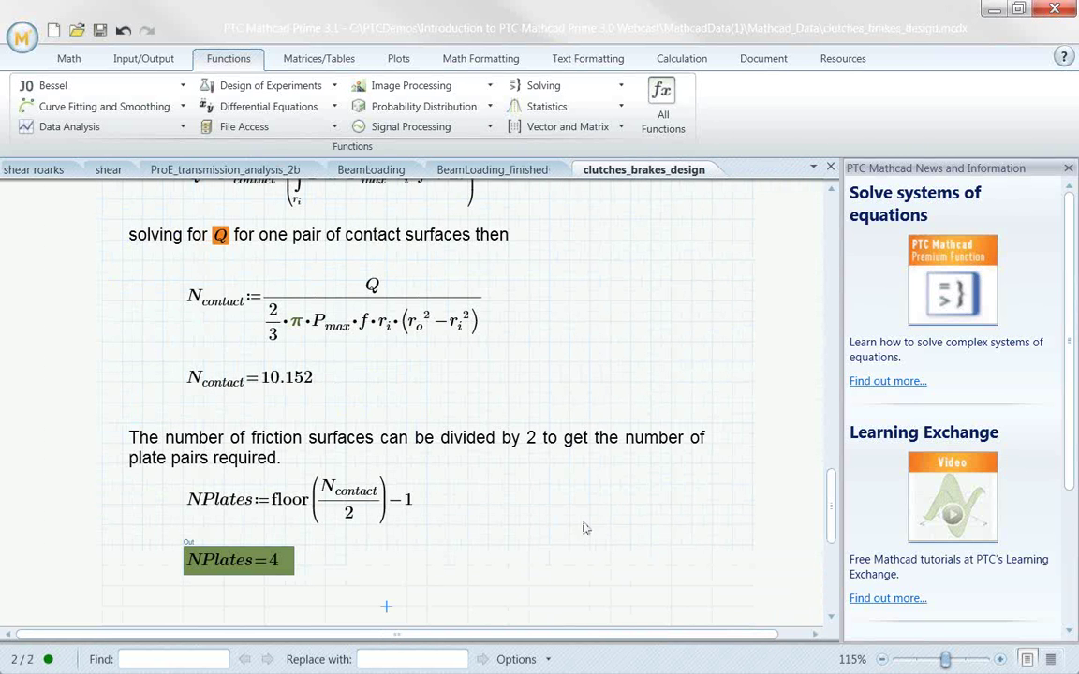
drag(831, 506, 851, 312)
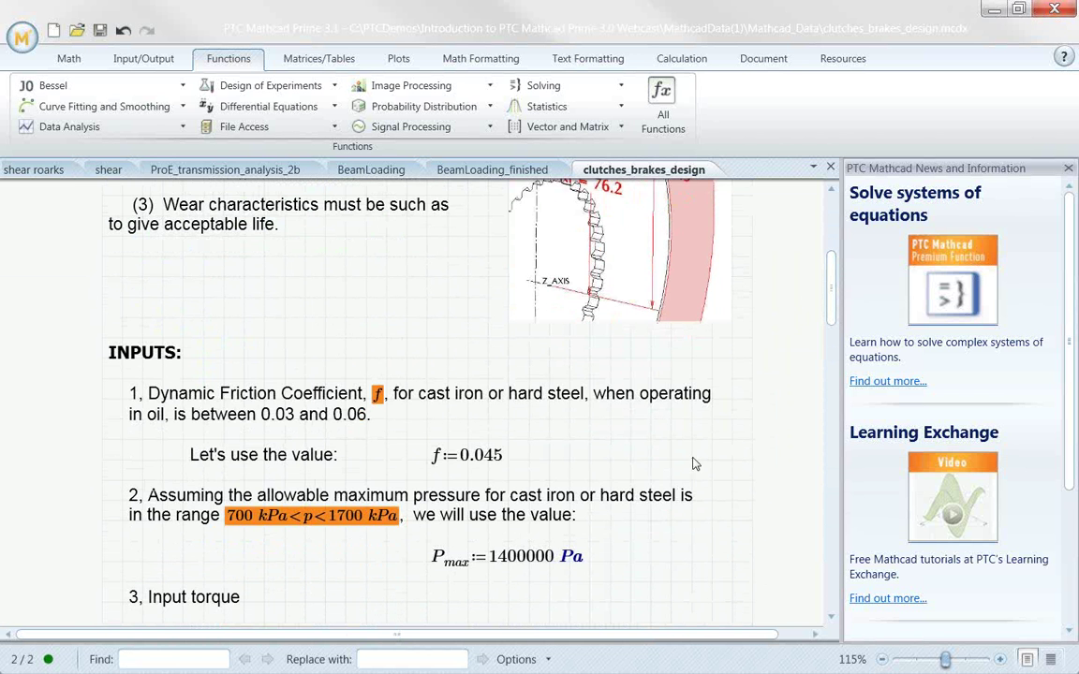
scroll(572, 385, up, 7)
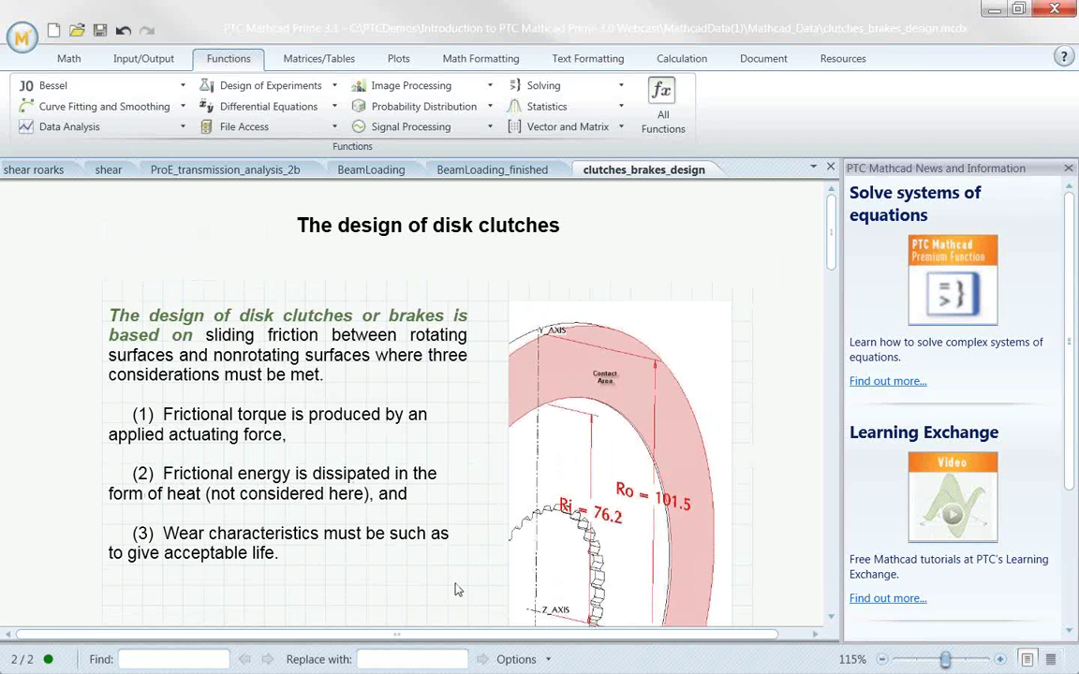
Examine the disk clutch worksheet from its friction, pressure and torque inputs through the force and torque calculations to the NPlates output
scroll(479, 505, down, 1)
scroll(480, 505, down, 8)
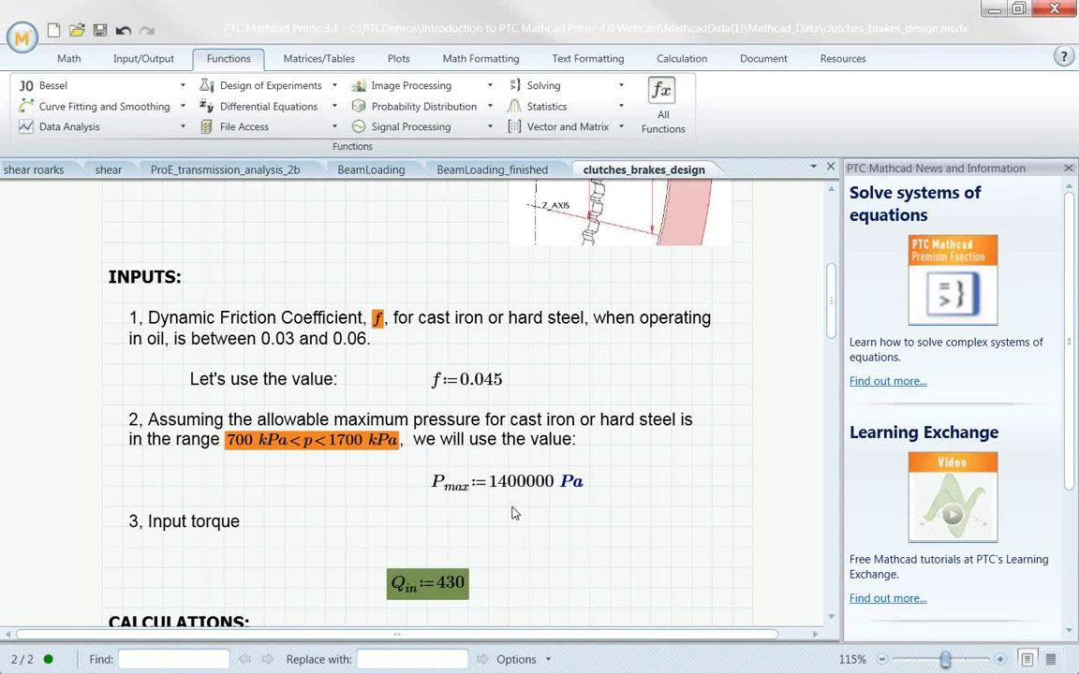
scroll(519, 501, down, 3)
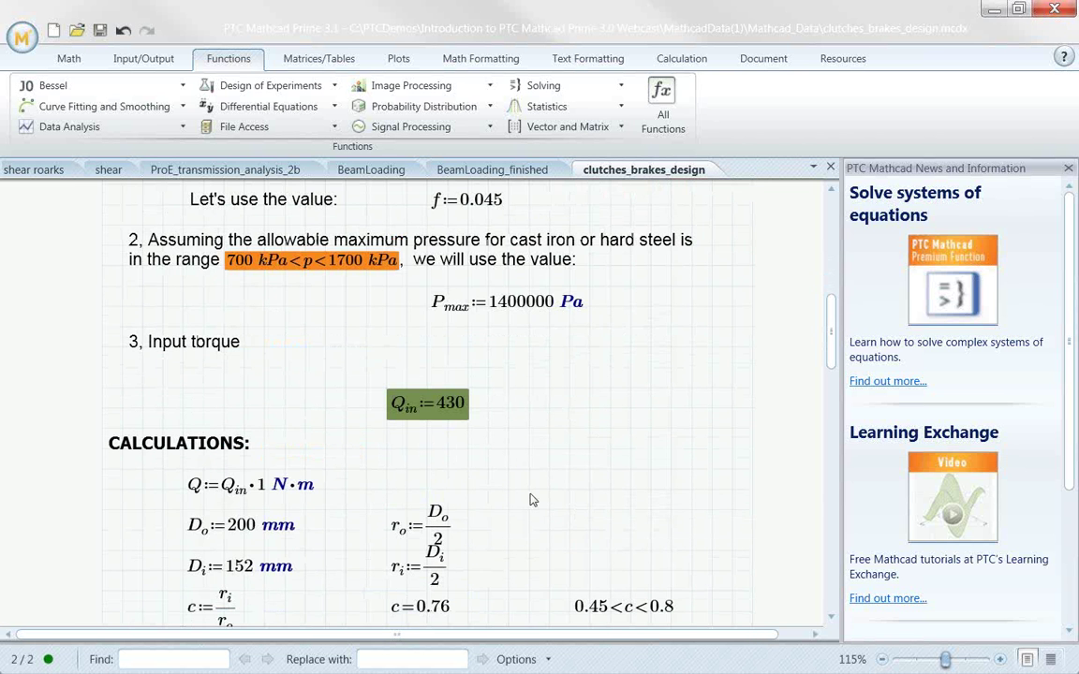
click(447, 419)
scroll(347, 518, down, 4)
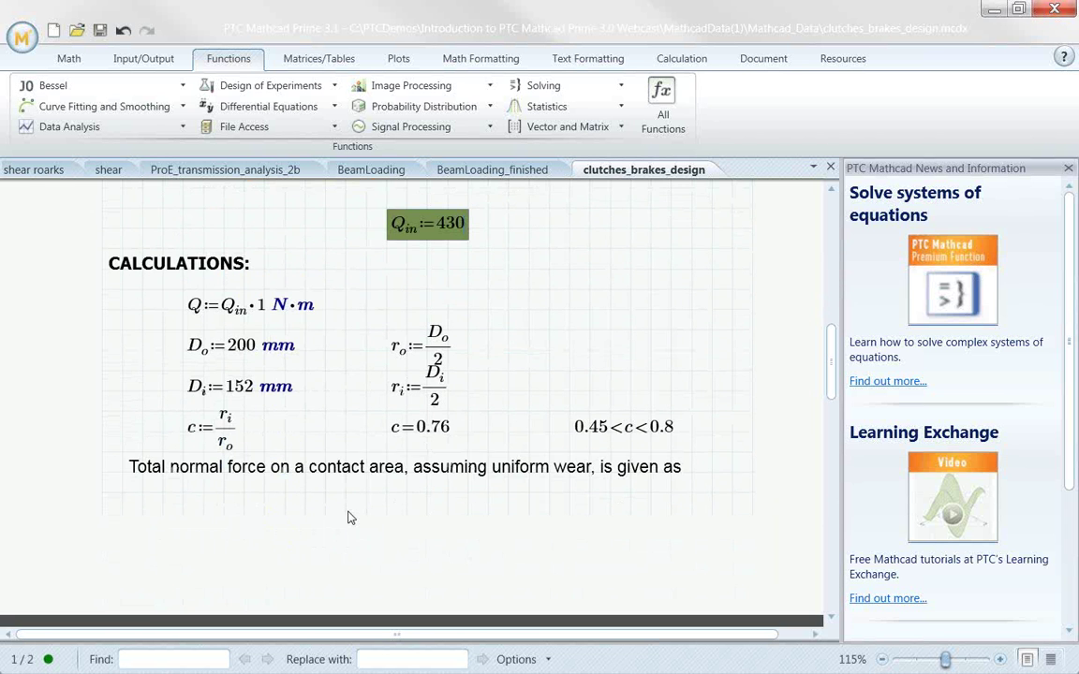
scroll(348, 511, down, 5)
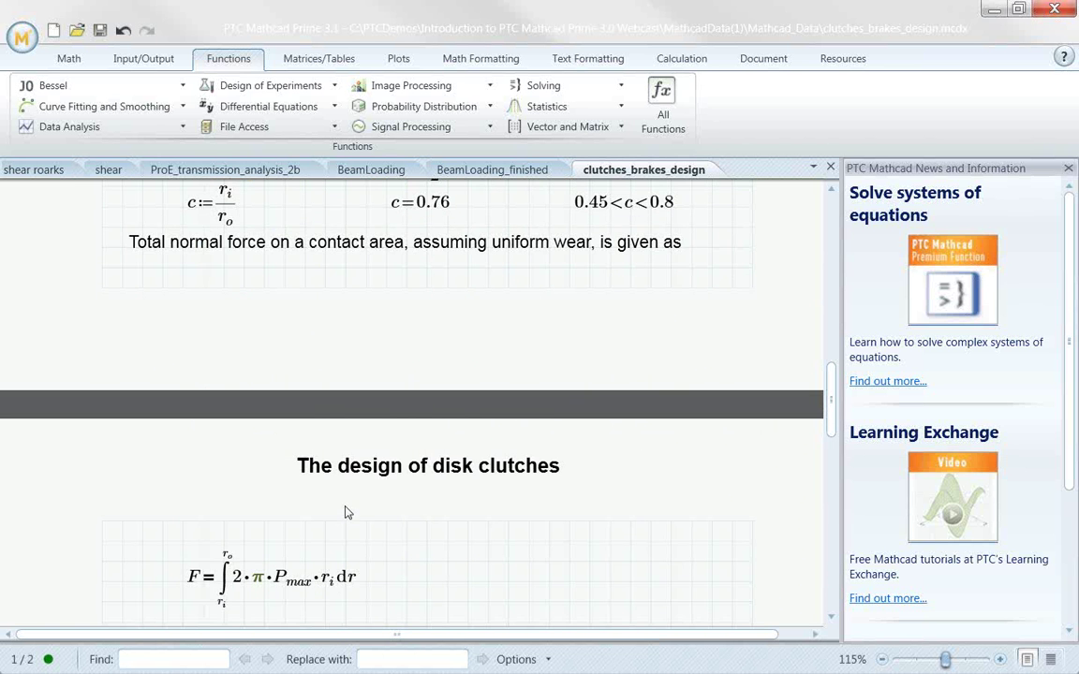
scroll(346, 515, down, 1)
scroll(346, 524, down, 3)
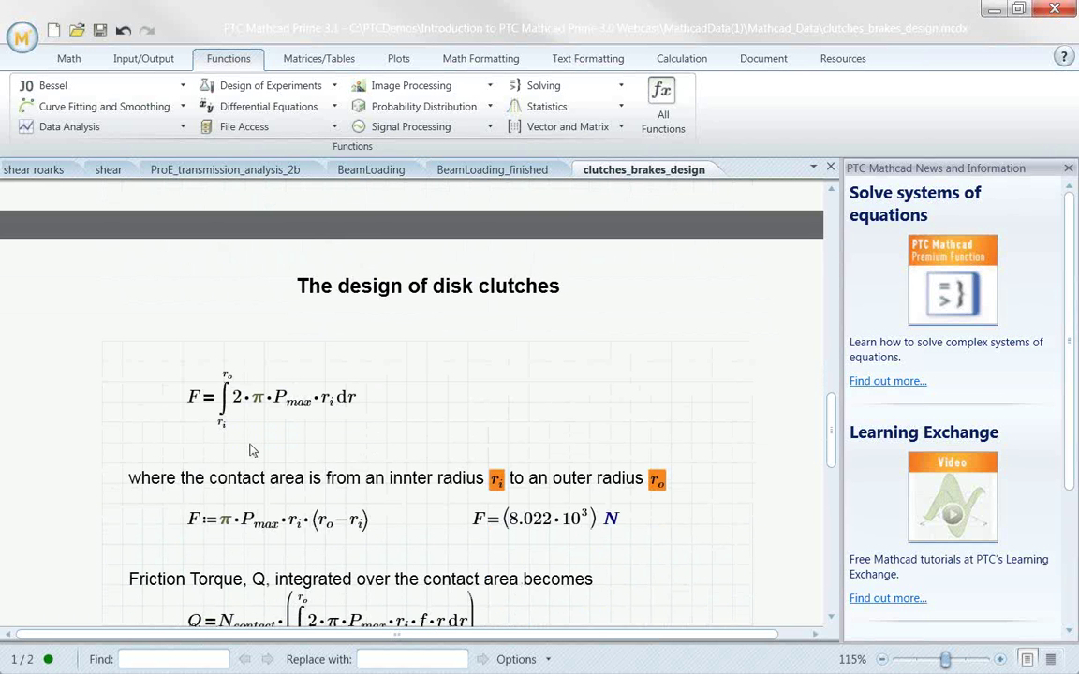
scroll(253, 454, down, 5)
scroll(281, 506, down, 5)
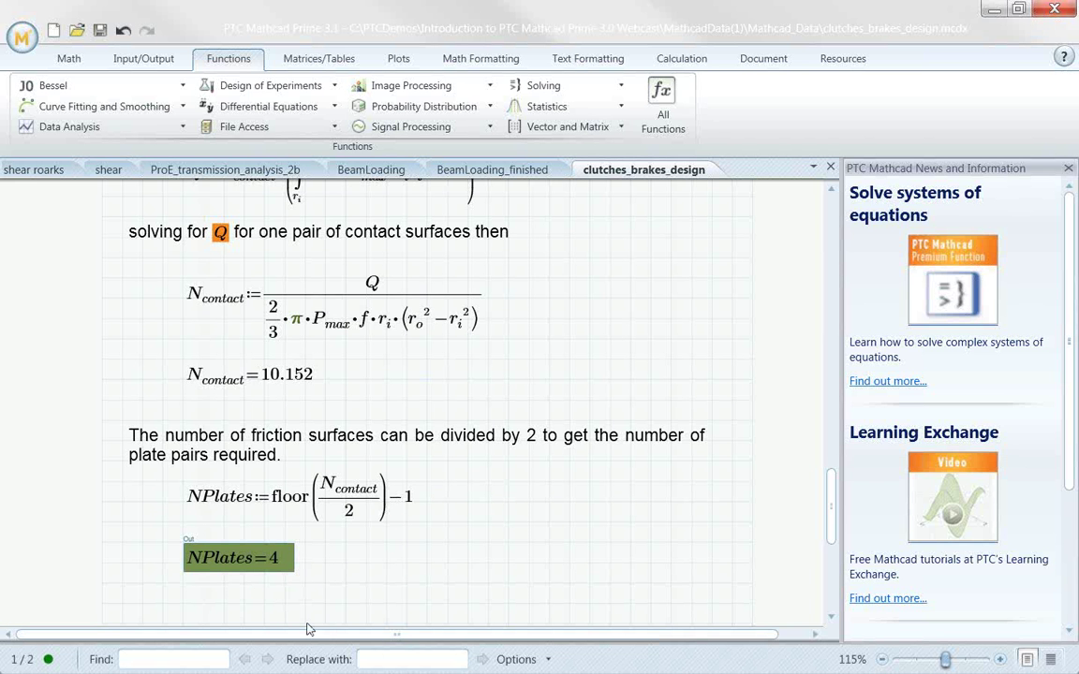
Set the input torque Q_in to 800 and review the recalculated N_contact and NPlates results
drag(832, 540, 833, 364)
click(452, 386)
text(800)
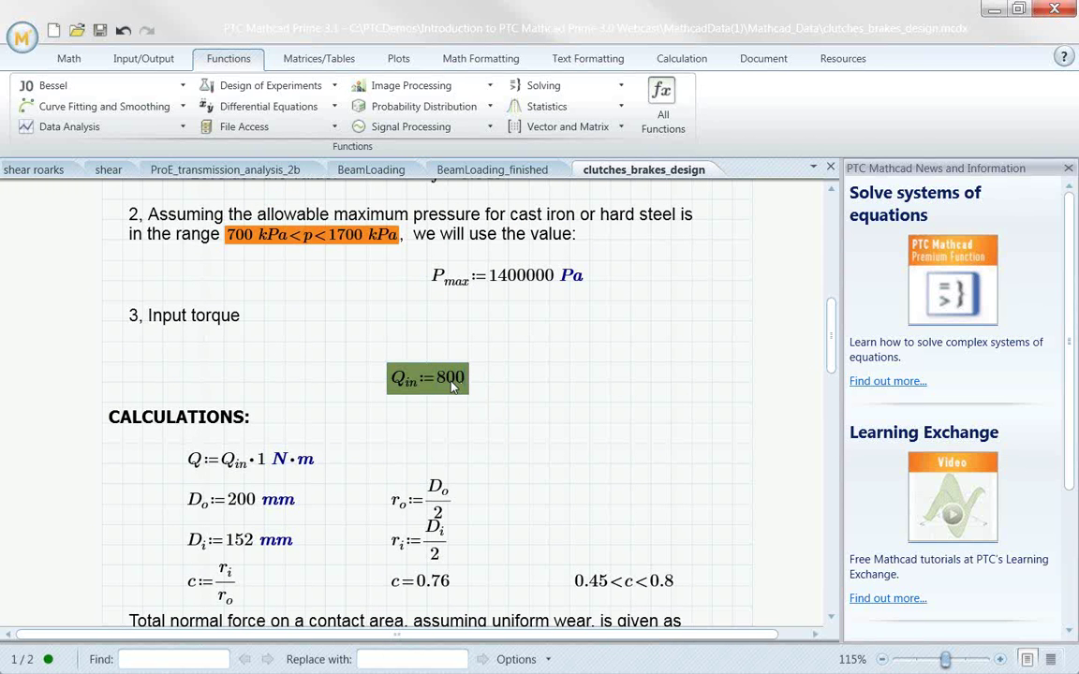
click(385, 422)
scroll(496, 440, down, 1)
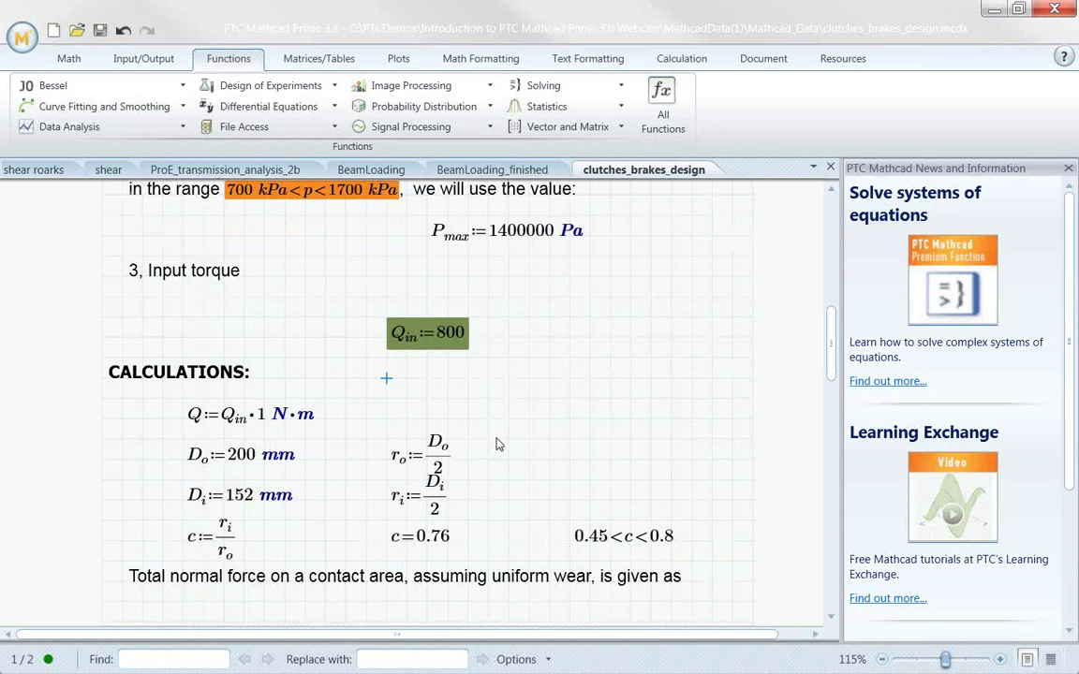
scroll(497, 444, down, 4)
scroll(499, 448, down, 3)
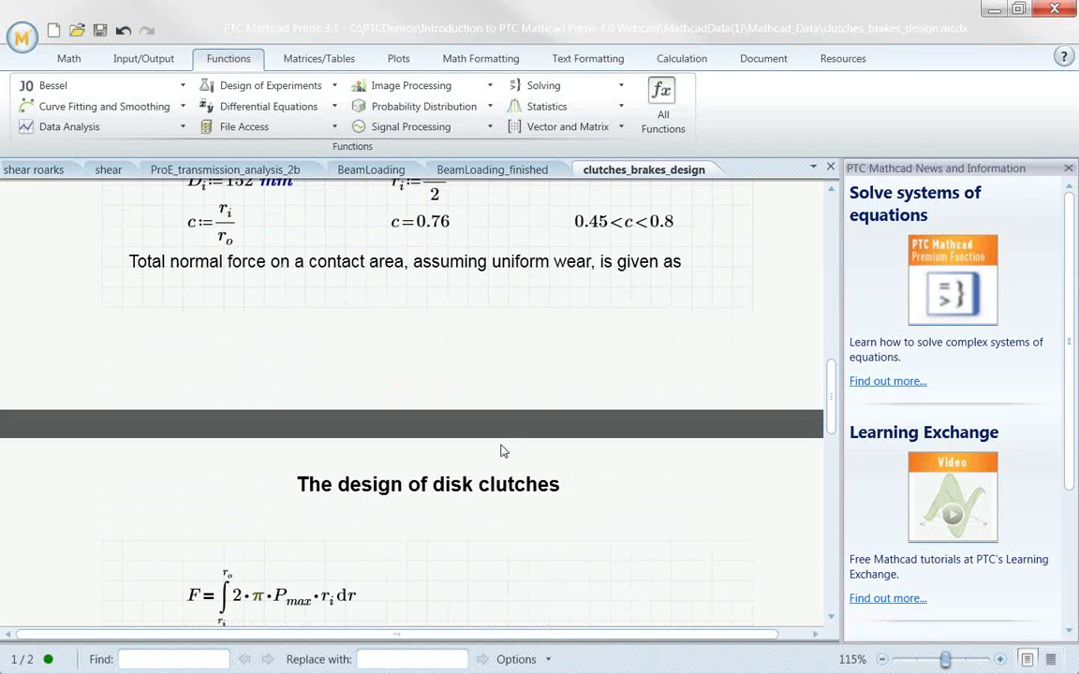
scroll(501, 454, down, 10)
scroll(489, 484, down, 6)
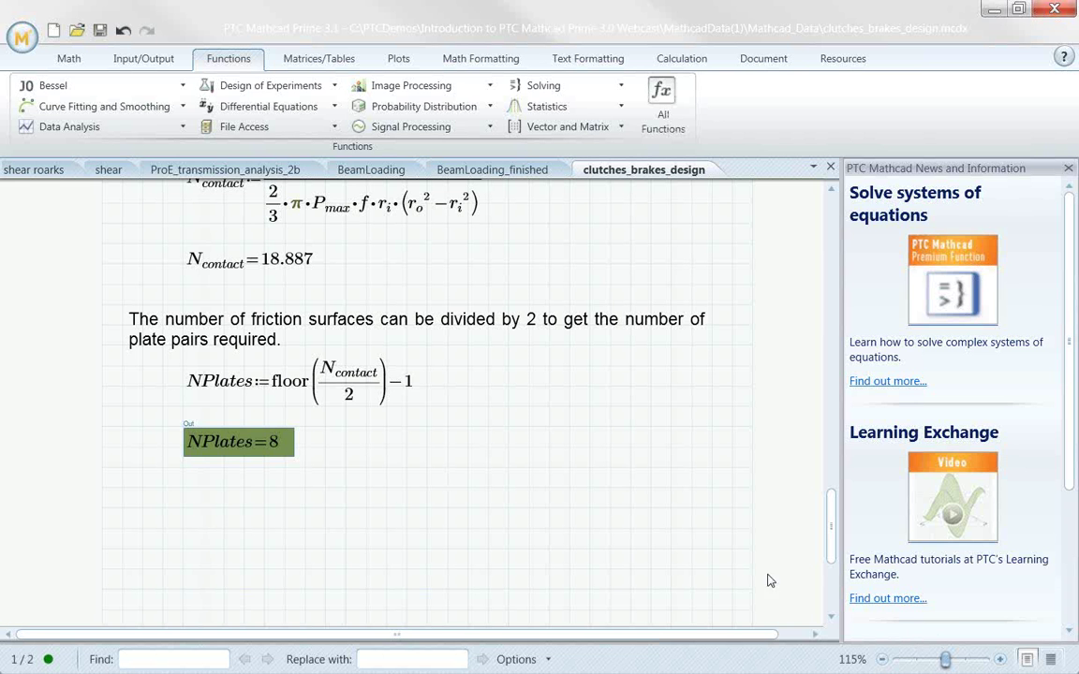
Switch to the ProE_transmission_analysis_2b worksheet and review its problem statement and shaft layout diagram from the beginning
click(249, 172)
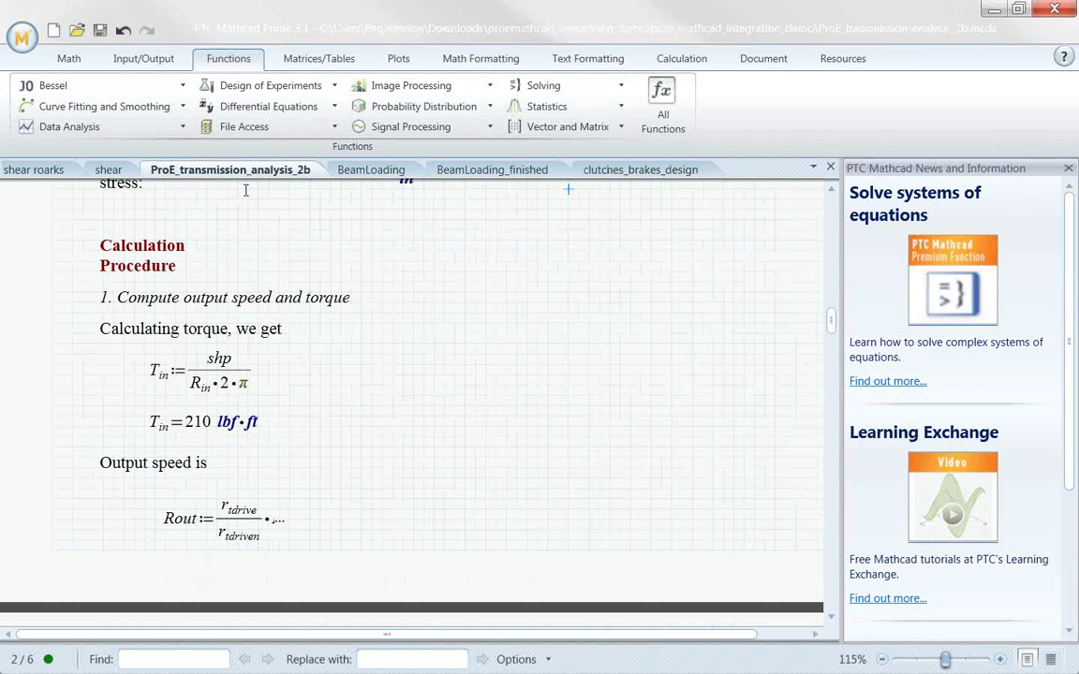
drag(832, 332, 826, 214)
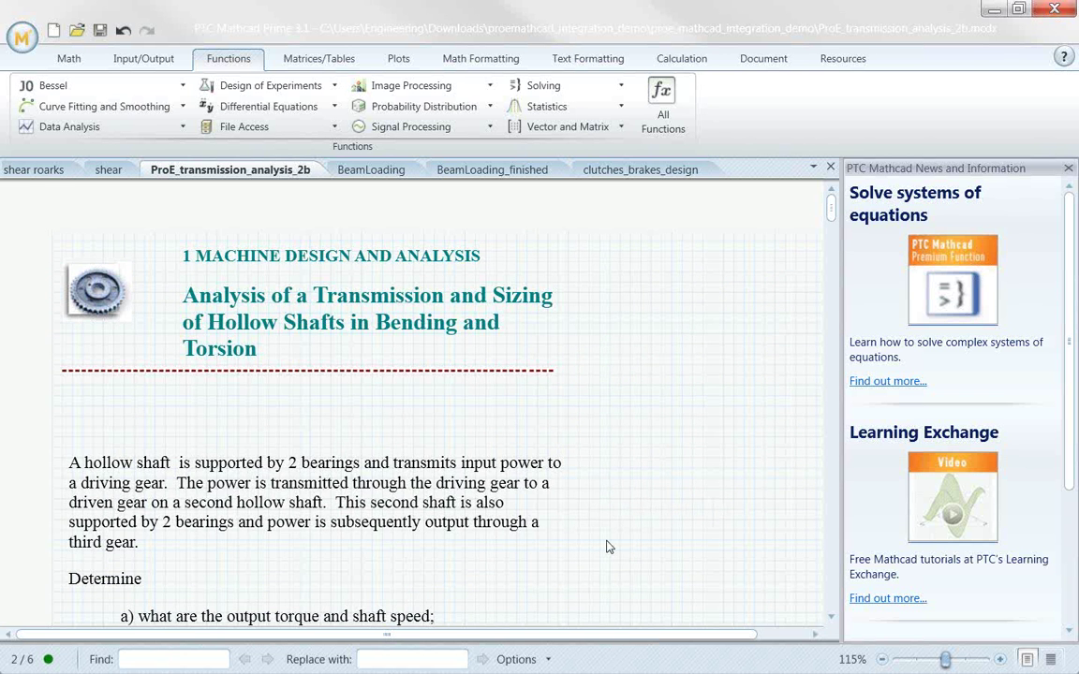
scroll(606, 547, down, 1)
scroll(605, 547, down, 4)
scroll(594, 527, down, 3)
scroll(529, 473, down, 1)
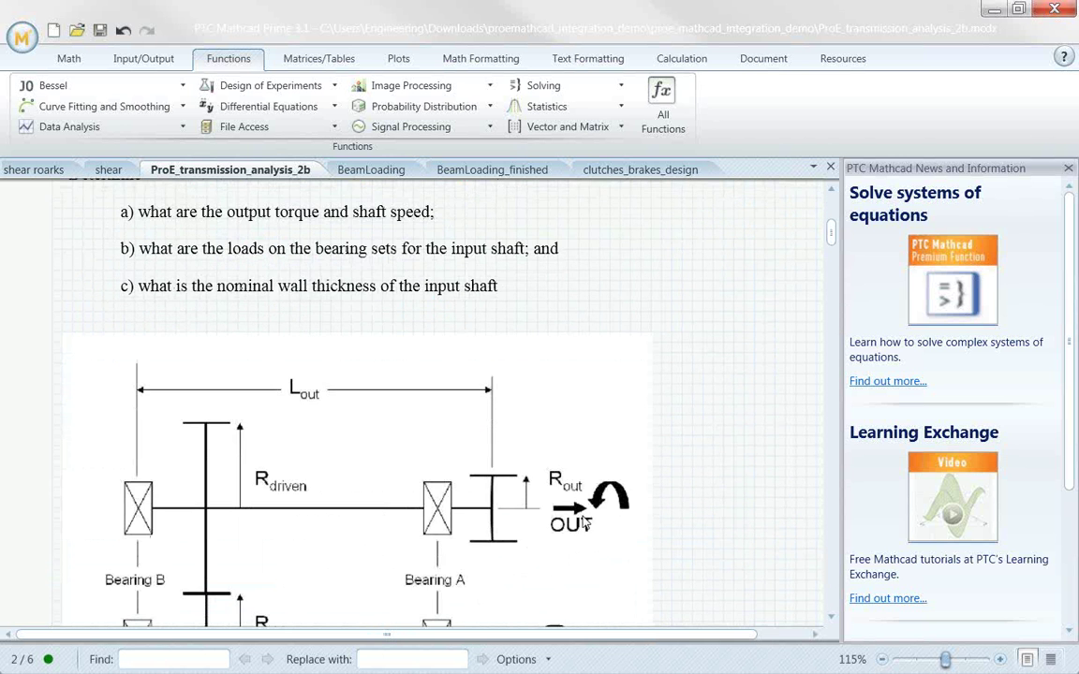
scroll(582, 521, down, 1)
scroll(582, 521, down, 3)
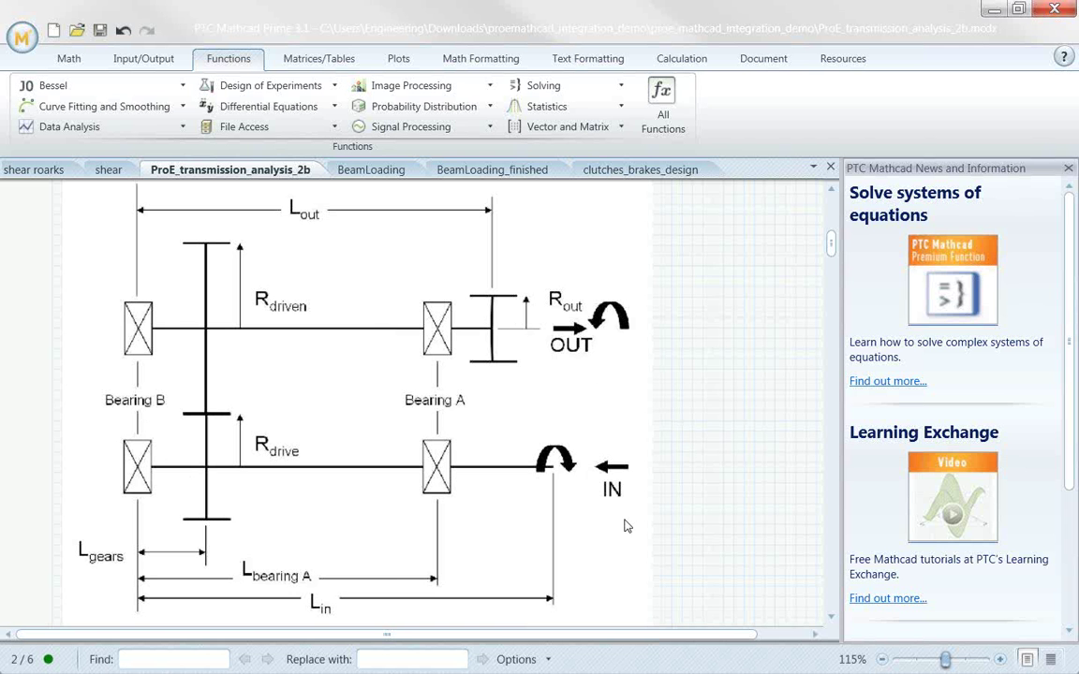
scroll(662, 541, down, 3)
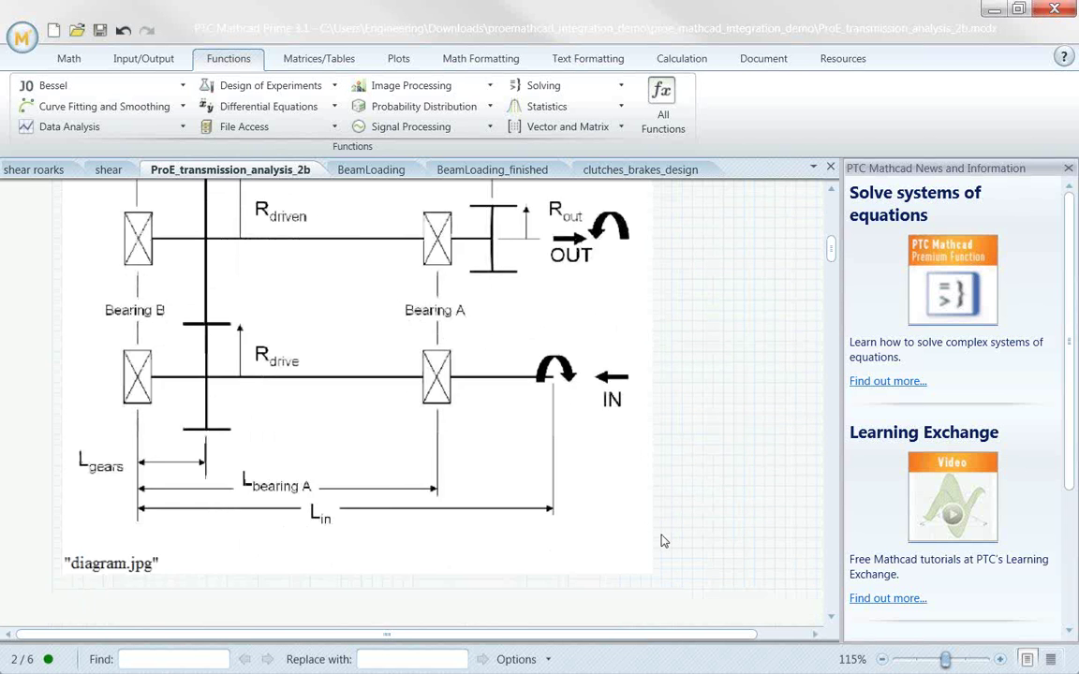
Examine the transmission's given parameters, from shaft lengths and weights to gear radii, horsepower and allowable stress
scroll(653, 526, down, 8)
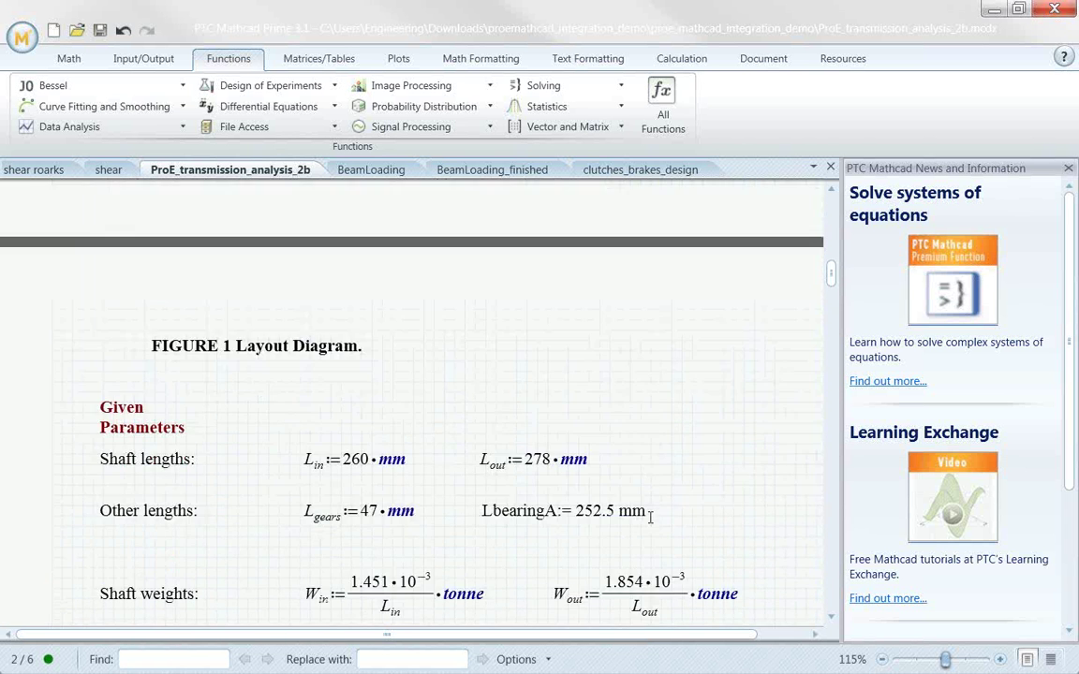
scroll(653, 524, down, 2)
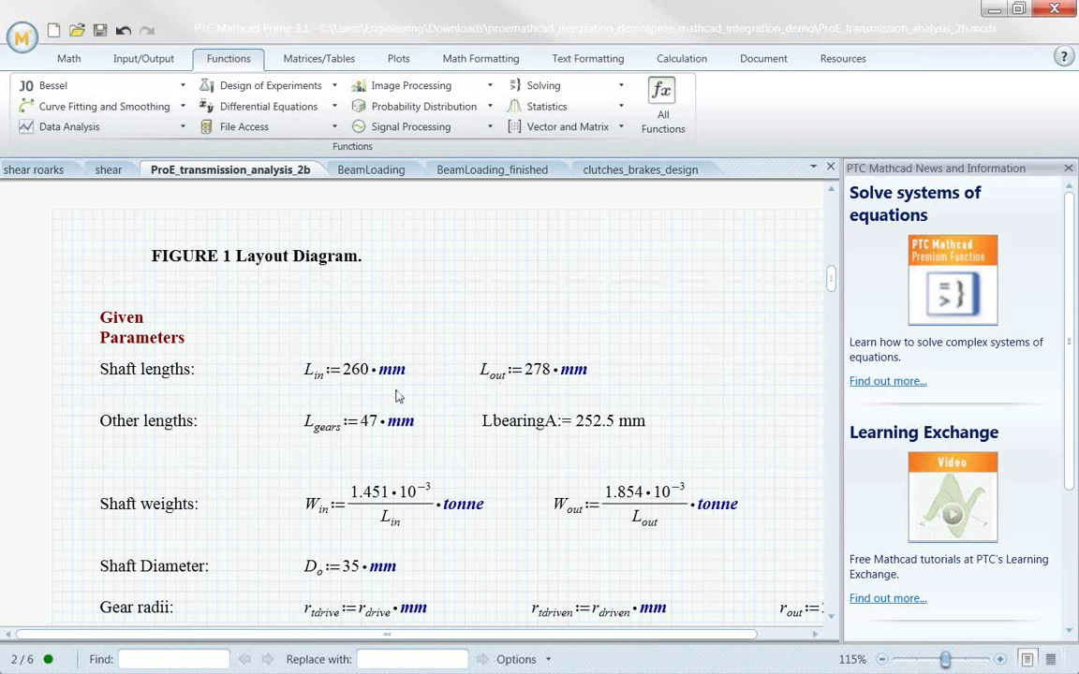
scroll(422, 552, down, 3)
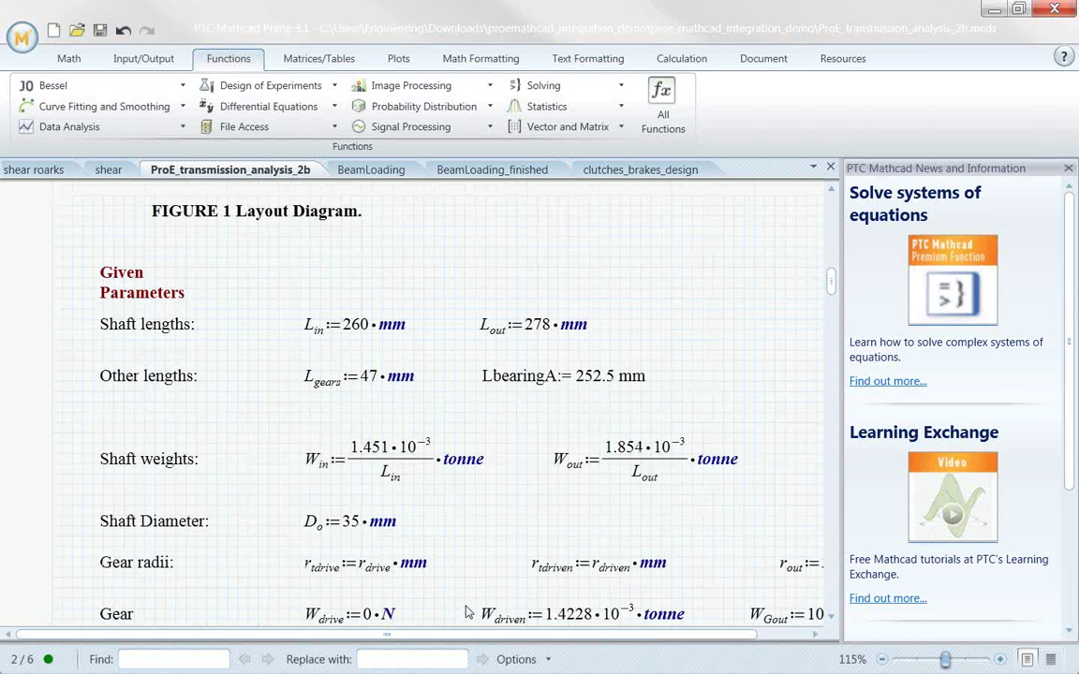
scroll(465, 599, down, 2)
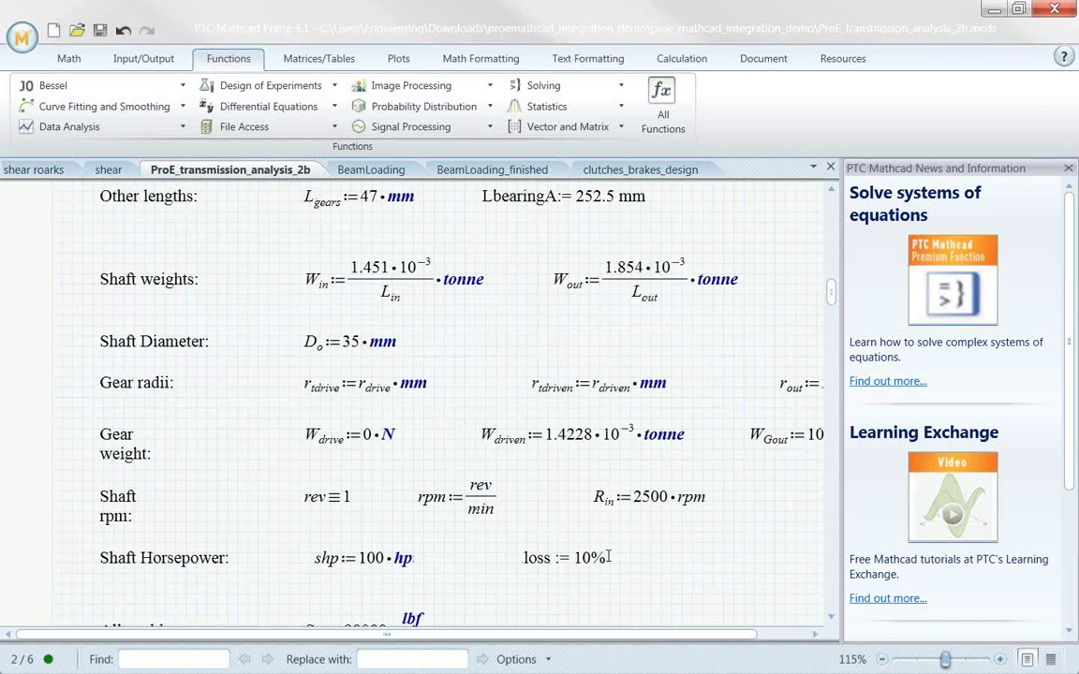
scroll(539, 517, down, 2)
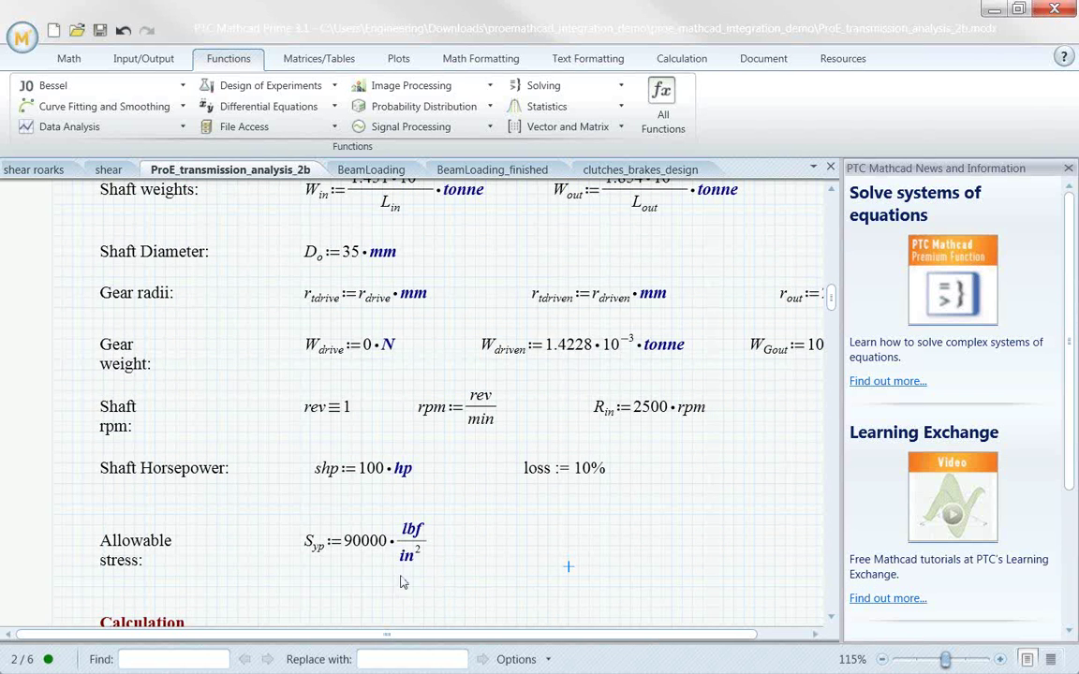
Review the calculation procedure from output speed, torque and bearing loads through to the required inner shaft diameter D_I
scroll(468, 571, down, 6)
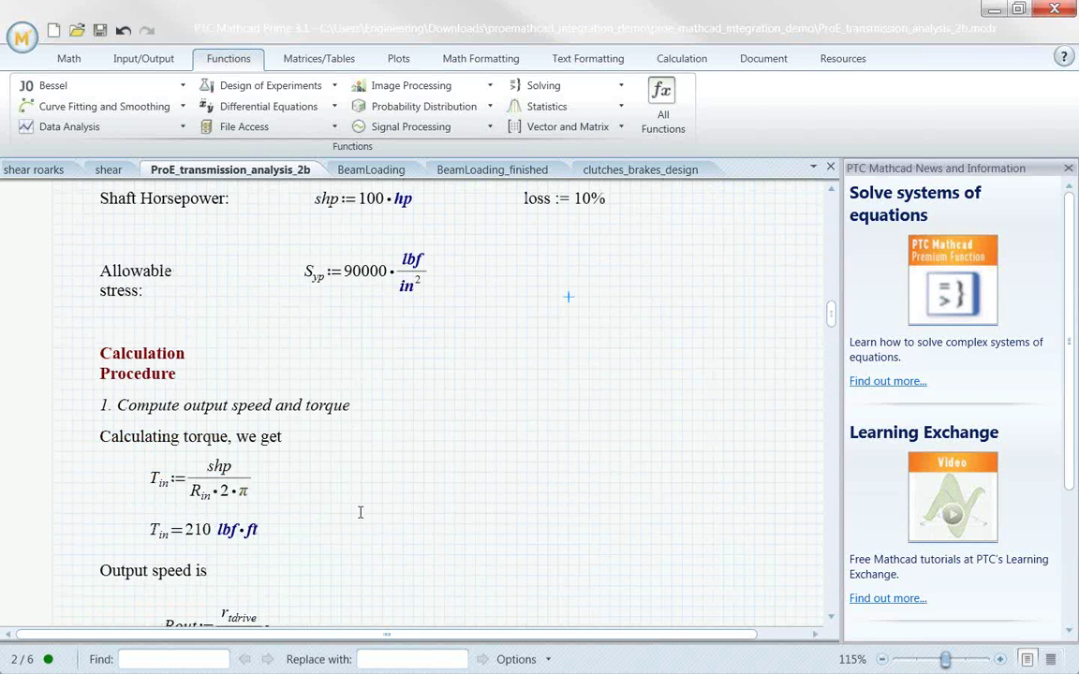
scroll(375, 492, down, 10)
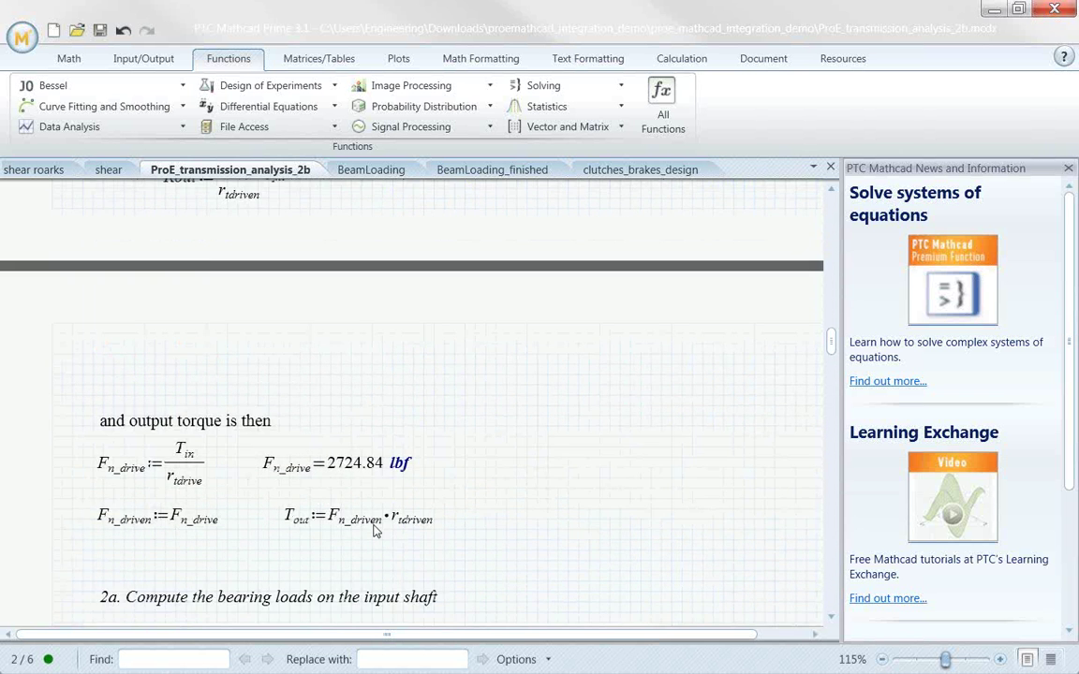
scroll(372, 530, down, 5)
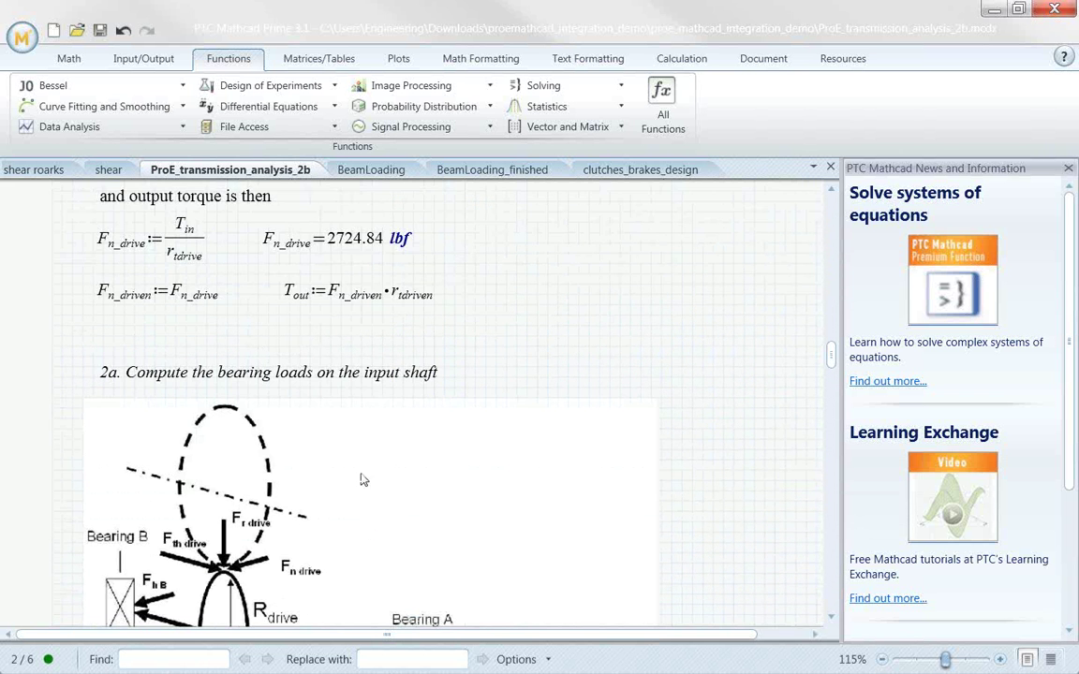
scroll(372, 491, down, 10)
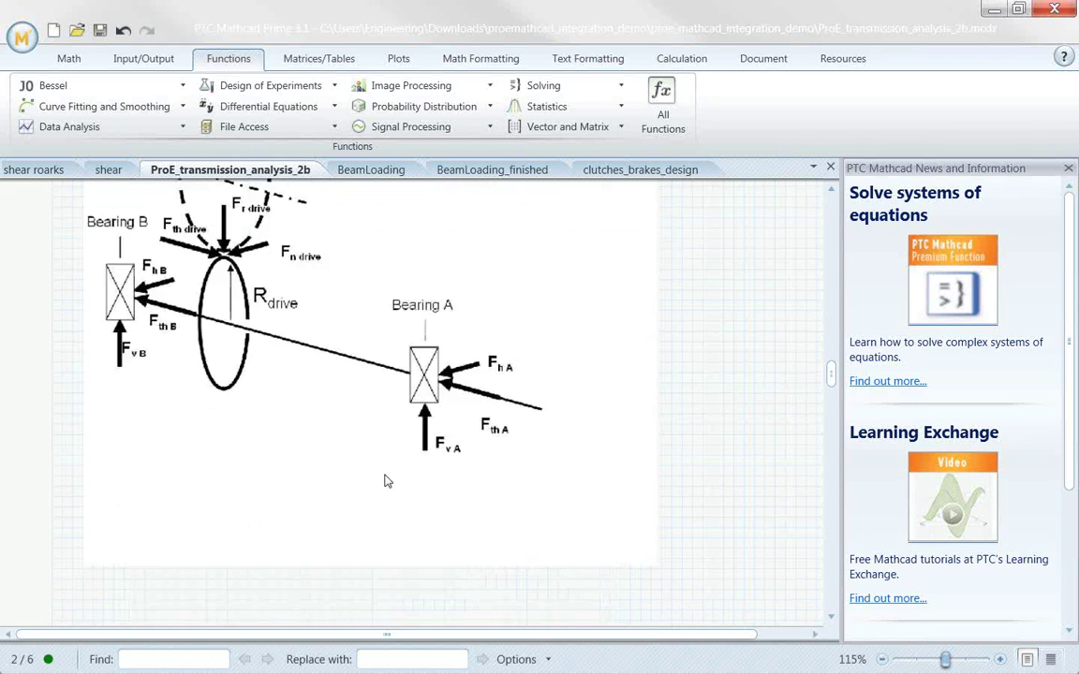
scroll(391, 484, down, 20)
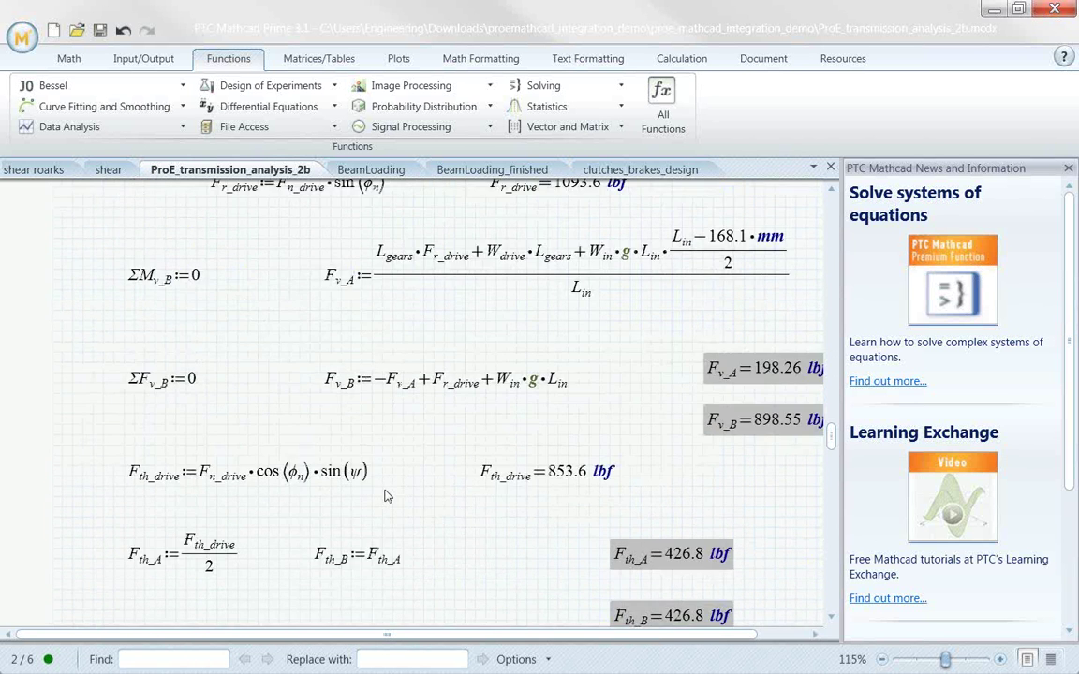
scroll(386, 503, down, 20)
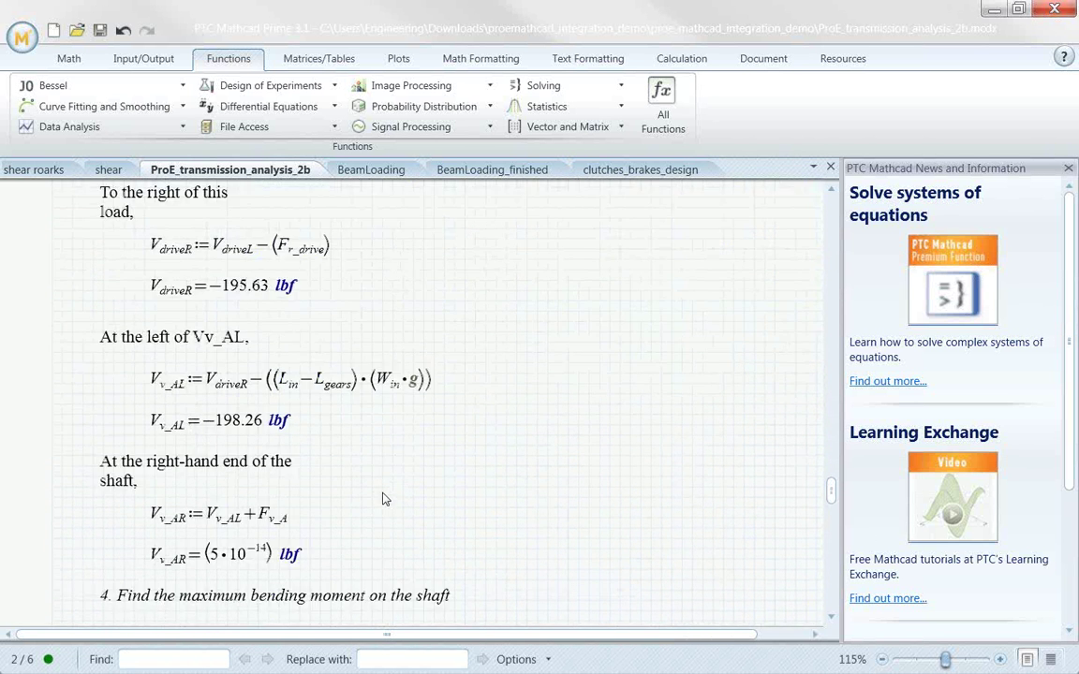
scroll(387, 503, down, 20)
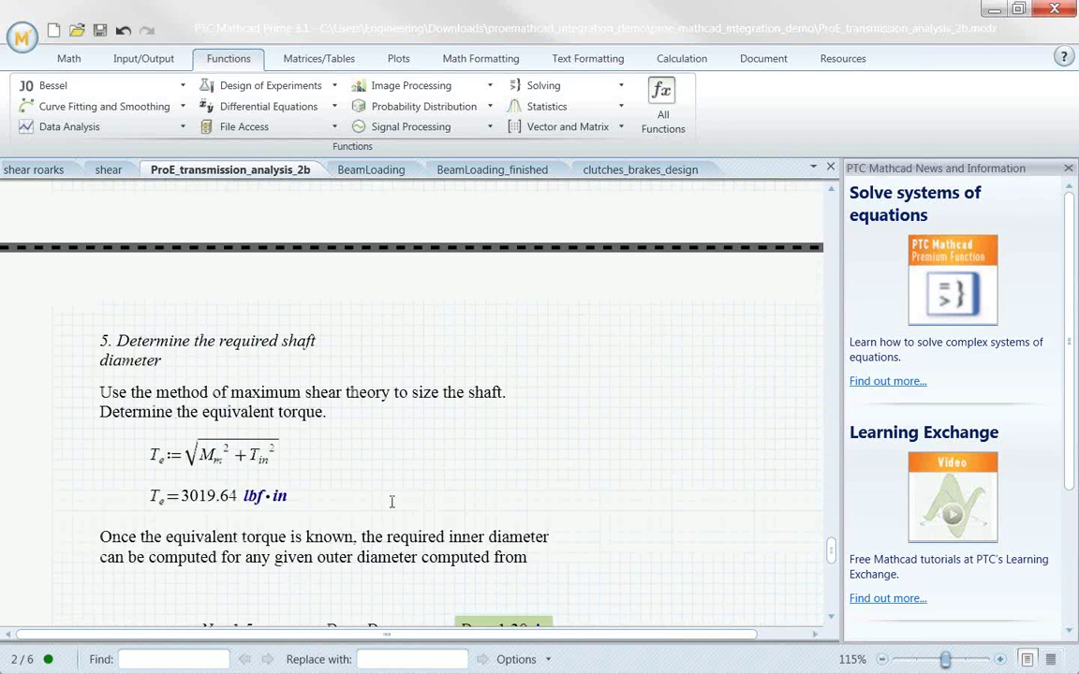
scroll(391, 508, down, 8)
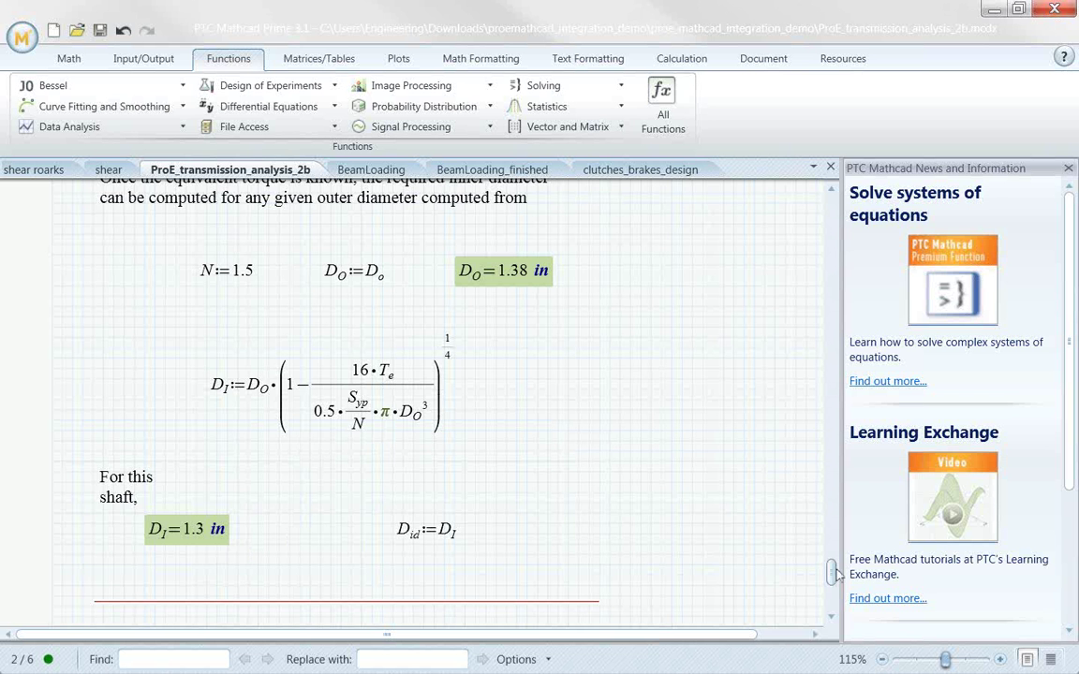
Set the shaft horsepower shp in the given parameters to 3000 hp
drag(832, 571, 807, 296)
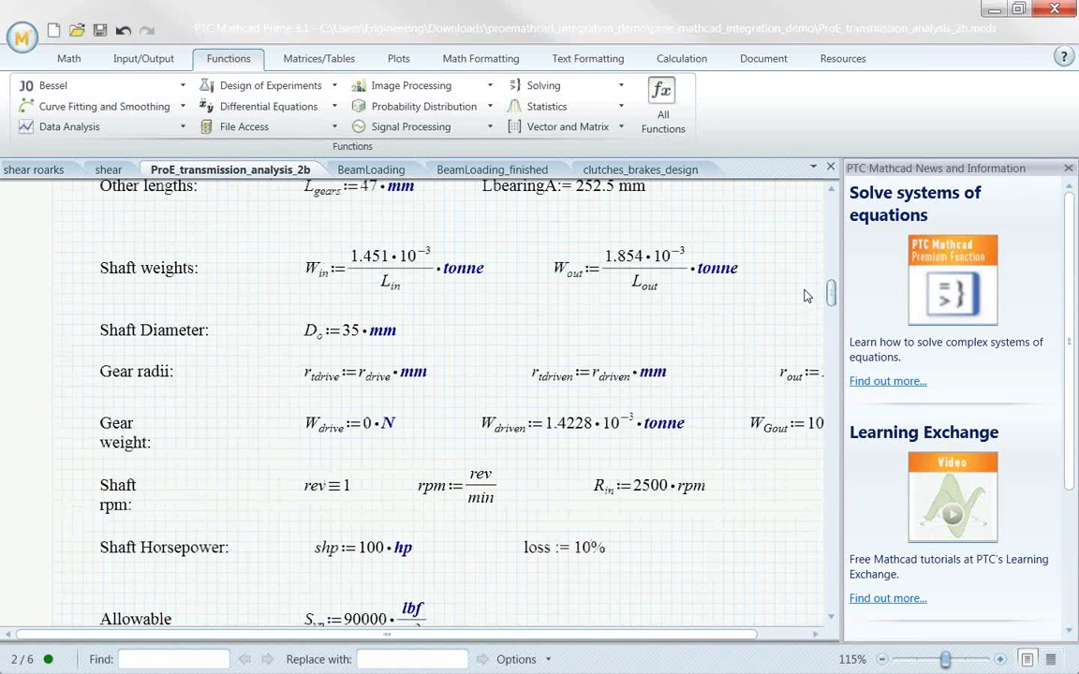
click(369, 556)
key(BackSpace)
text(30)
click(475, 594)
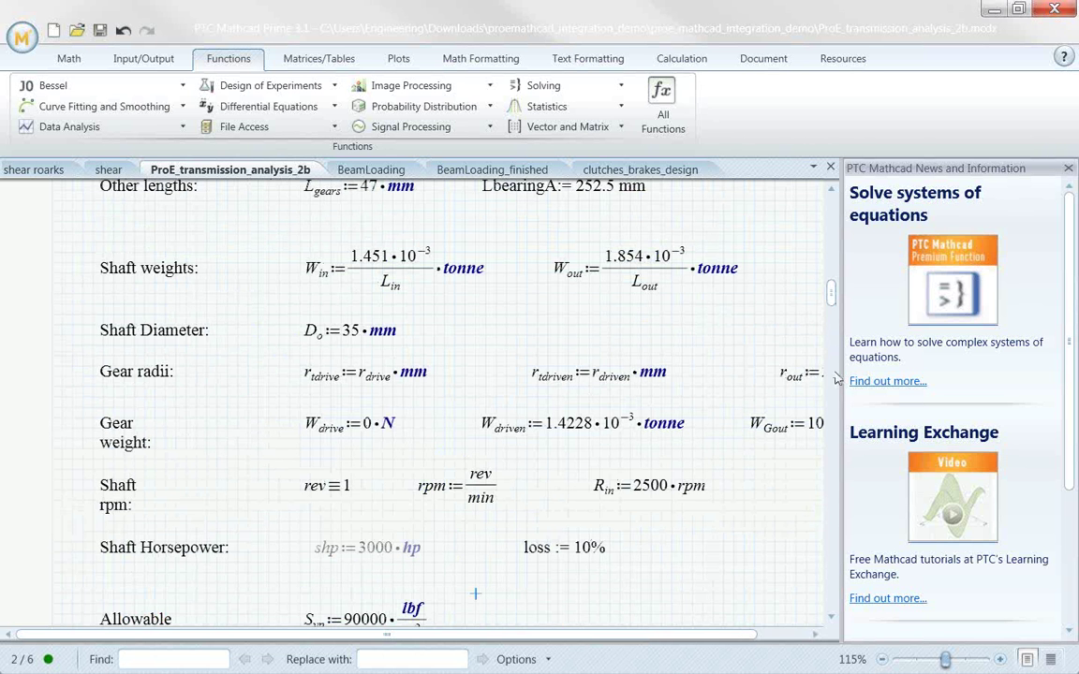
Set the shaft horsepower shp to 250 hp and check the recalculated inner shaft diameter D_I
click(372, 550)
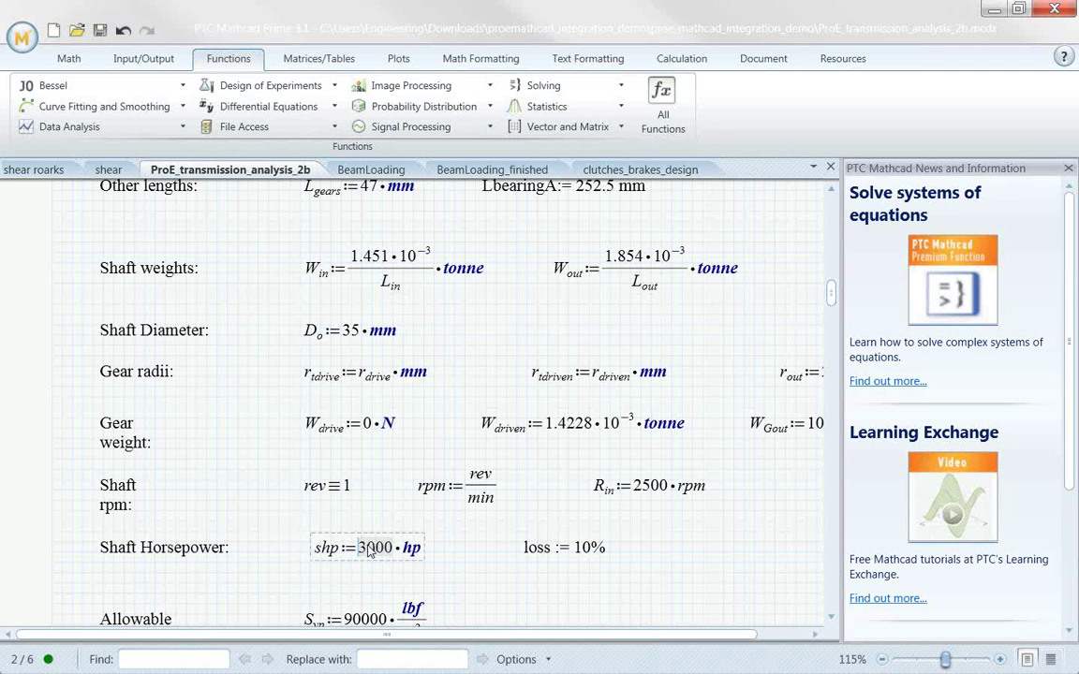
key(BackSpace)
key(Delete)
key(Delete)
key(Delete)
text(250)
key(Return)
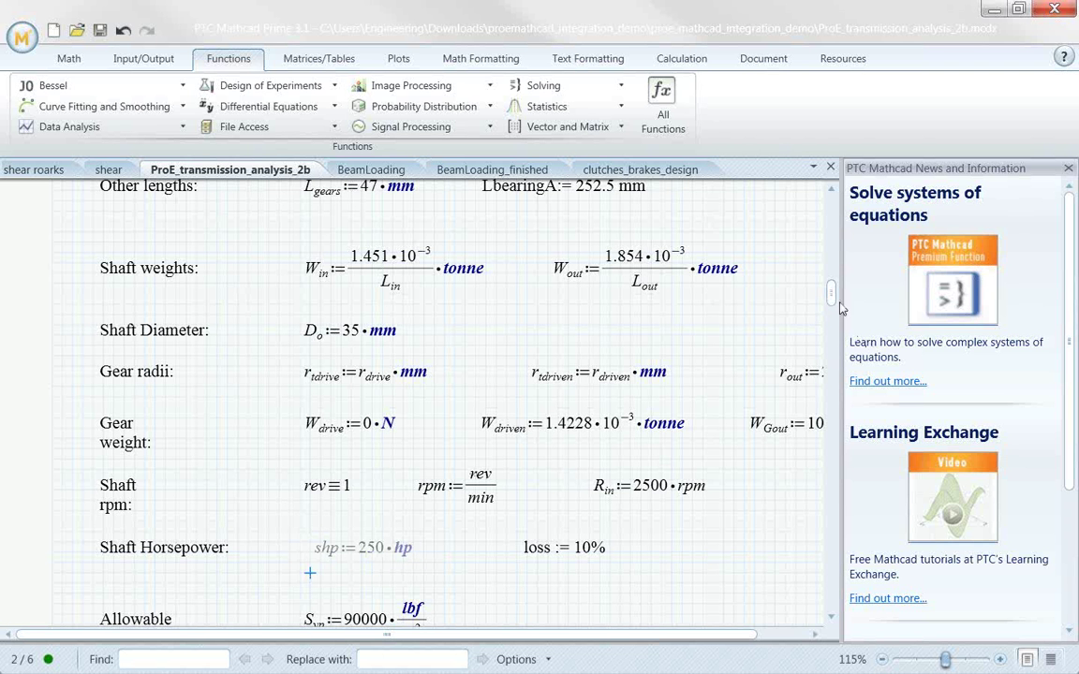
drag(833, 299, 833, 521)
scroll(734, 524, down, 5)
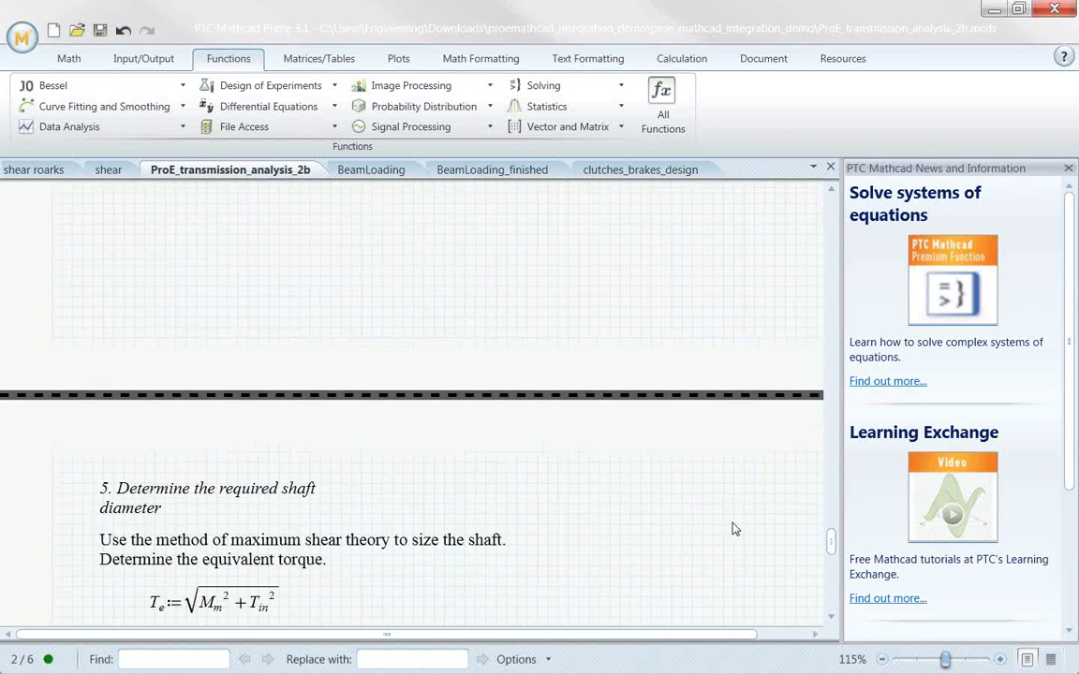
scroll(734, 529, down, 10)
scroll(722, 527, up, 3)
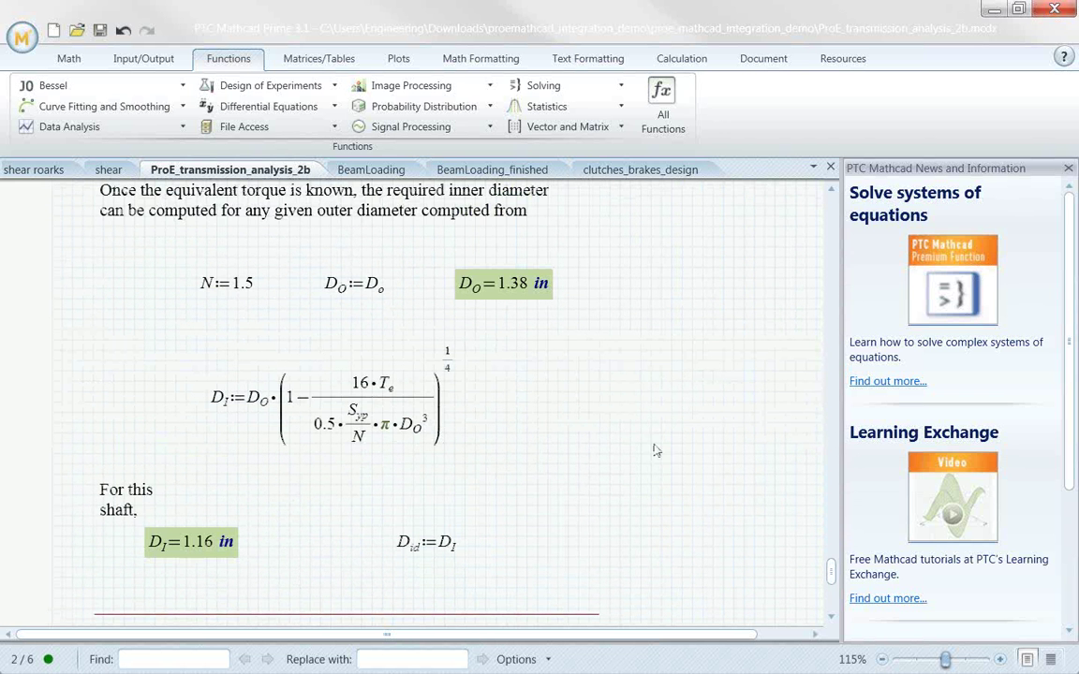